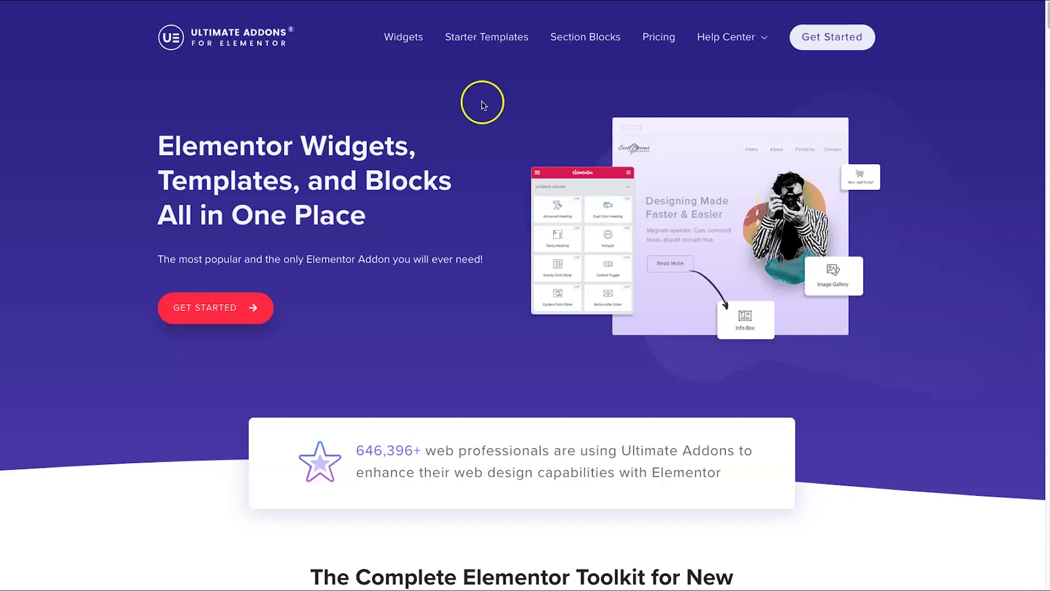
Step: Look through the Ultimate Addons home page, examining the featured widgets and the A Widget for Every Need grid
scroll(425, 183, down, 20)
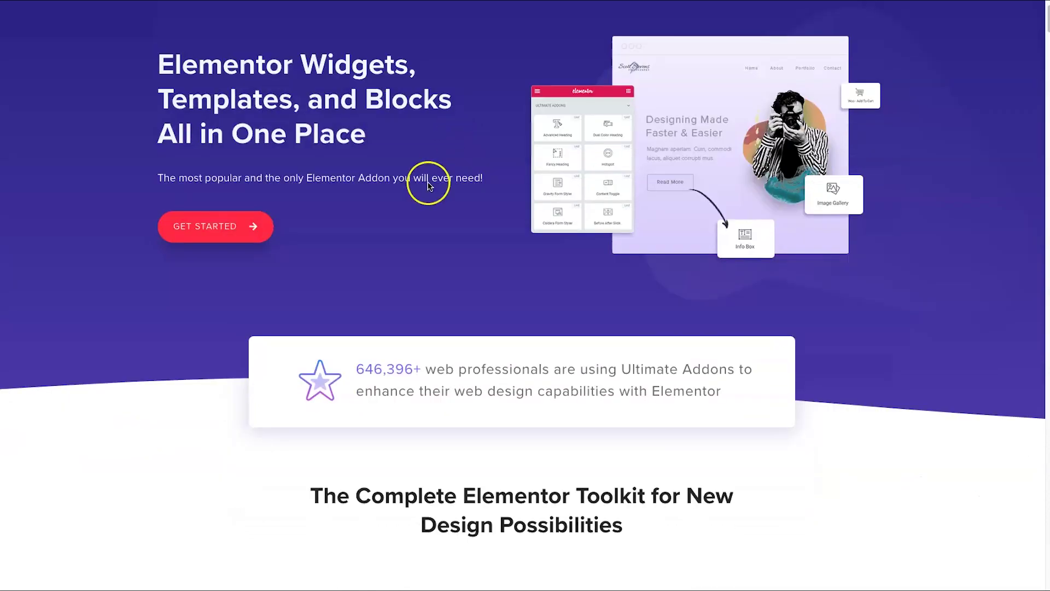
scroll(426, 184, down, 20)
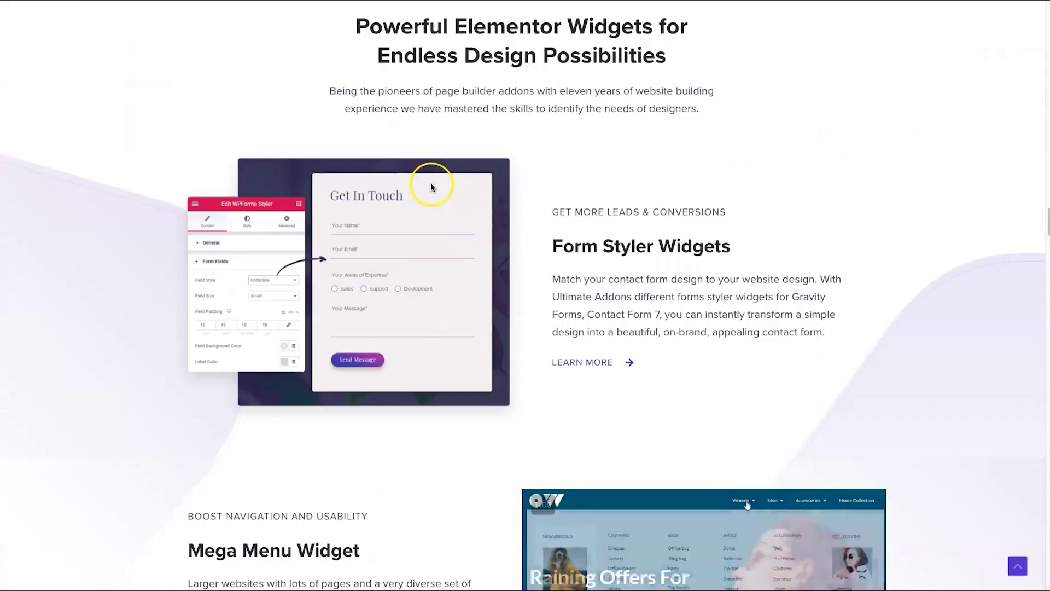
scroll(431, 187, down, 20)
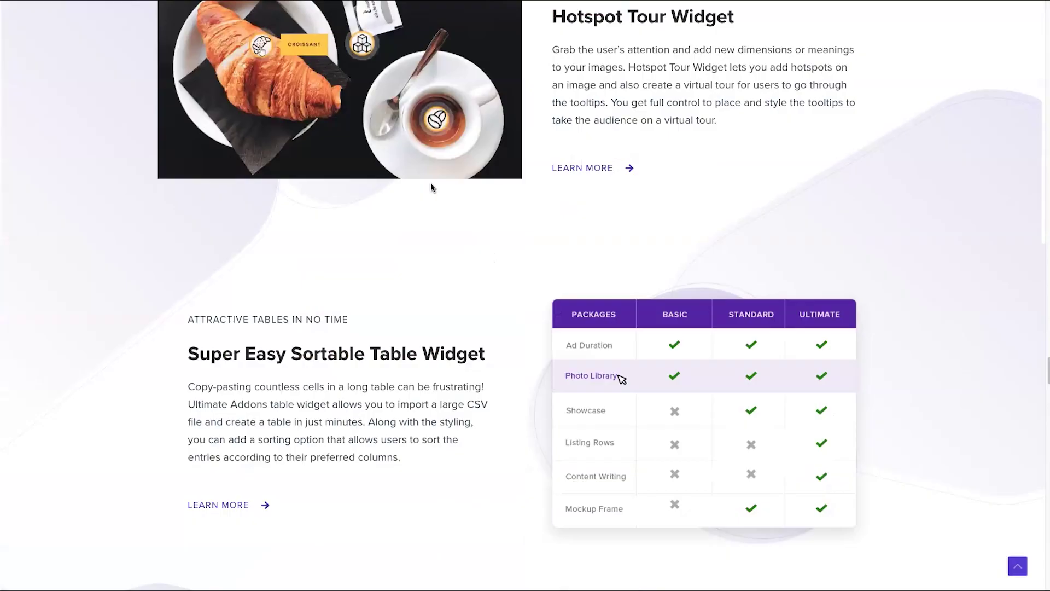
scroll(423, 197, down, 5)
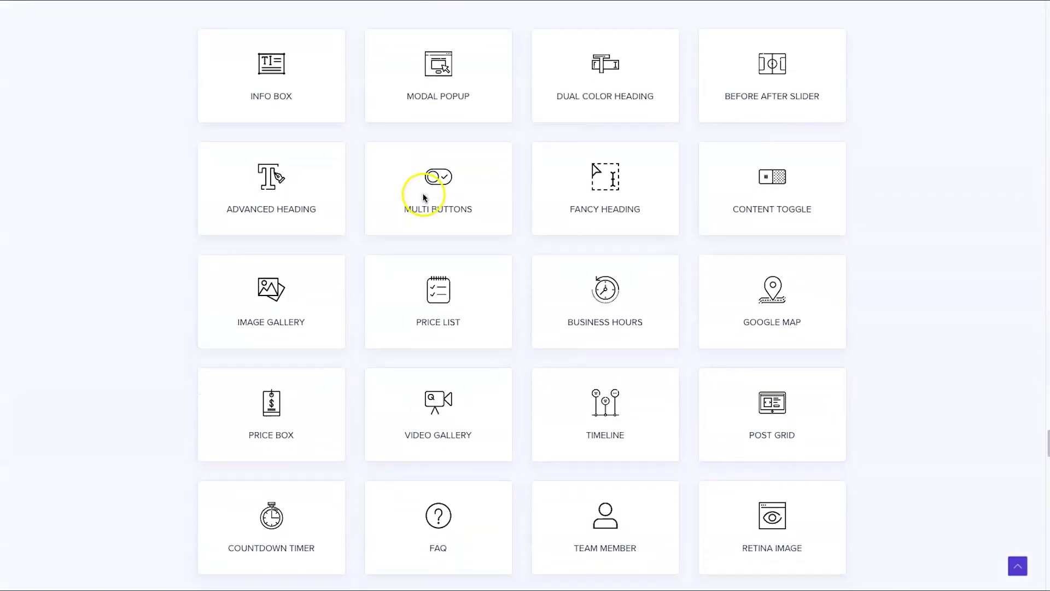
scroll(420, 192, up, 3)
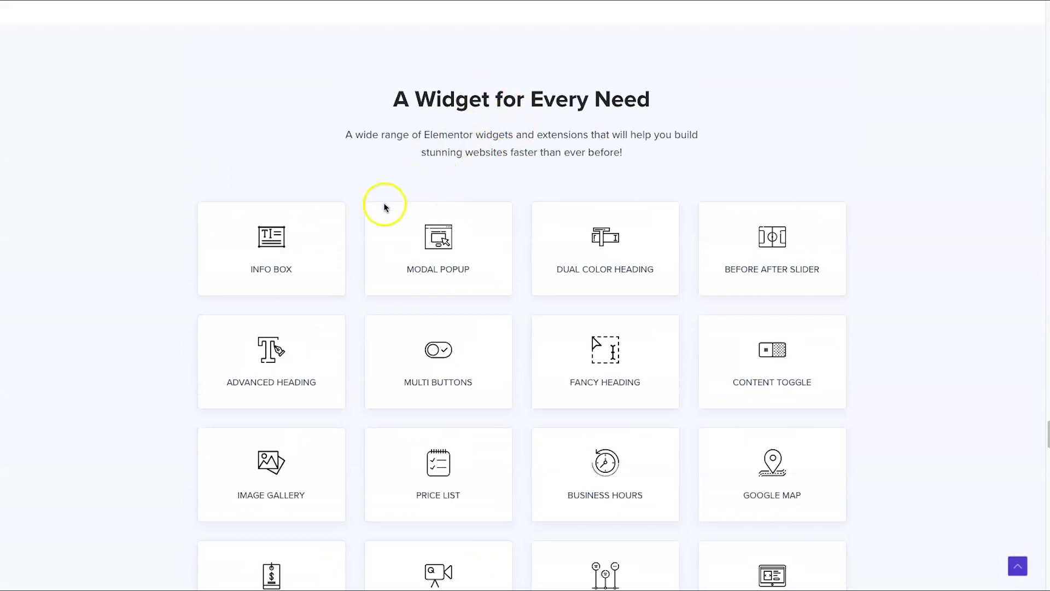
scroll(348, 246, down, 2)
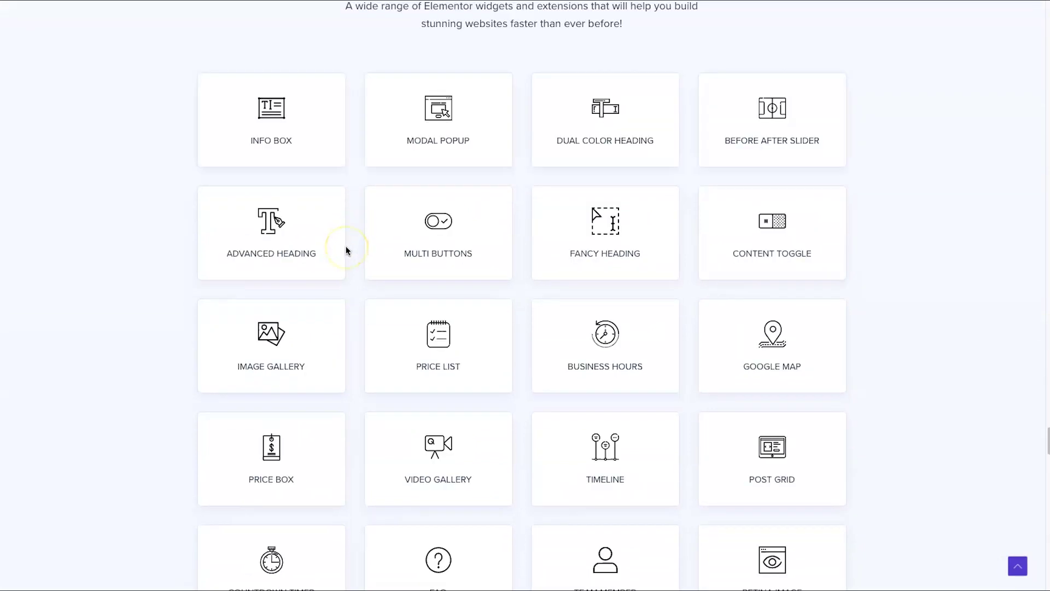
scroll(346, 250, down, 1)
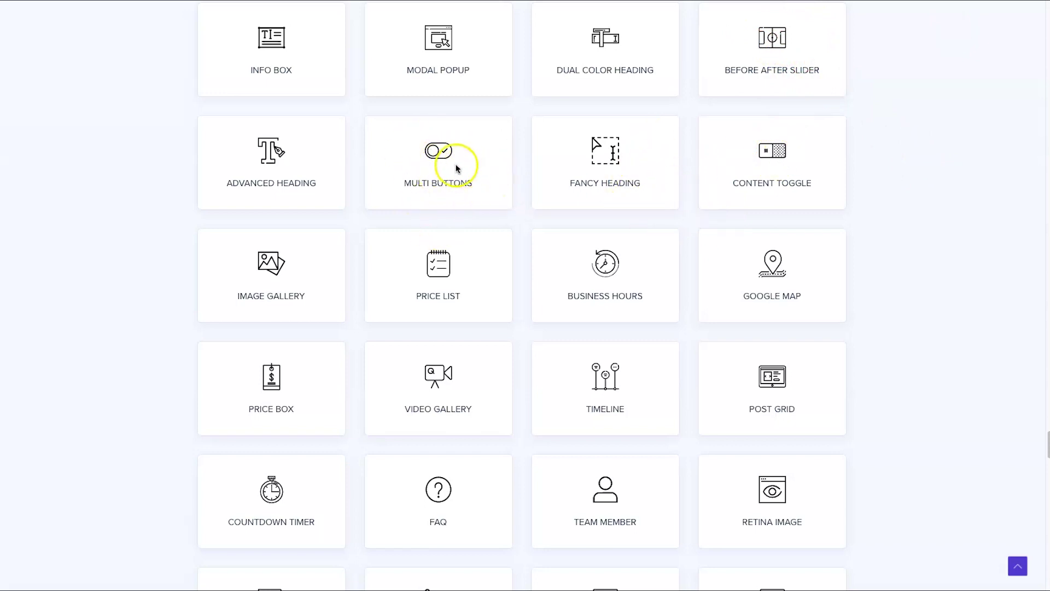
scroll(581, 356, down, 2)
scroll(581, 356, down, 3)
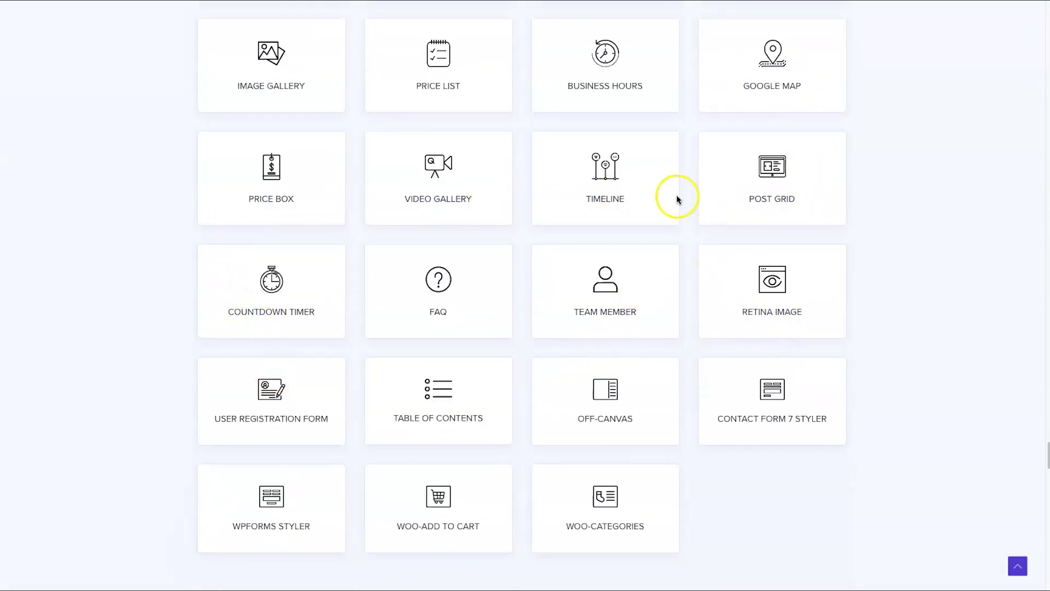
scroll(398, 305, down, 1)
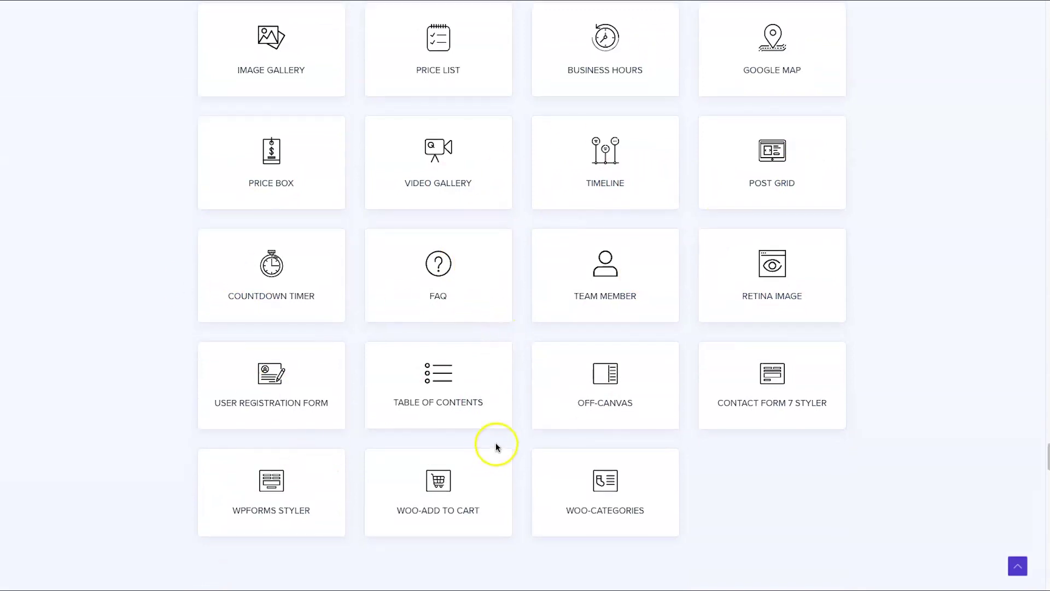
scroll(521, 417, up, 20)
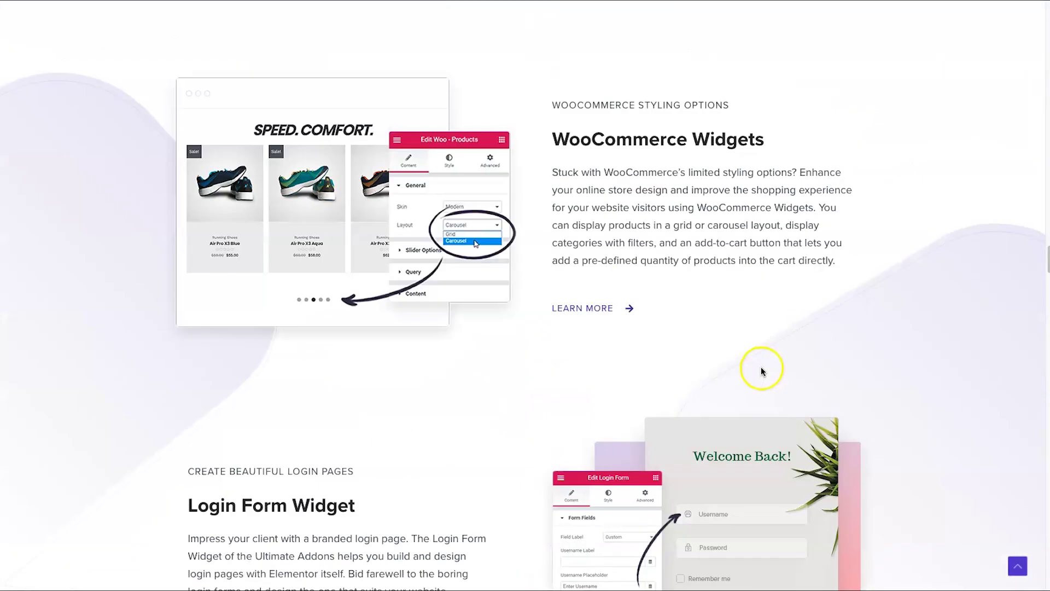
scroll(762, 371, up, 20)
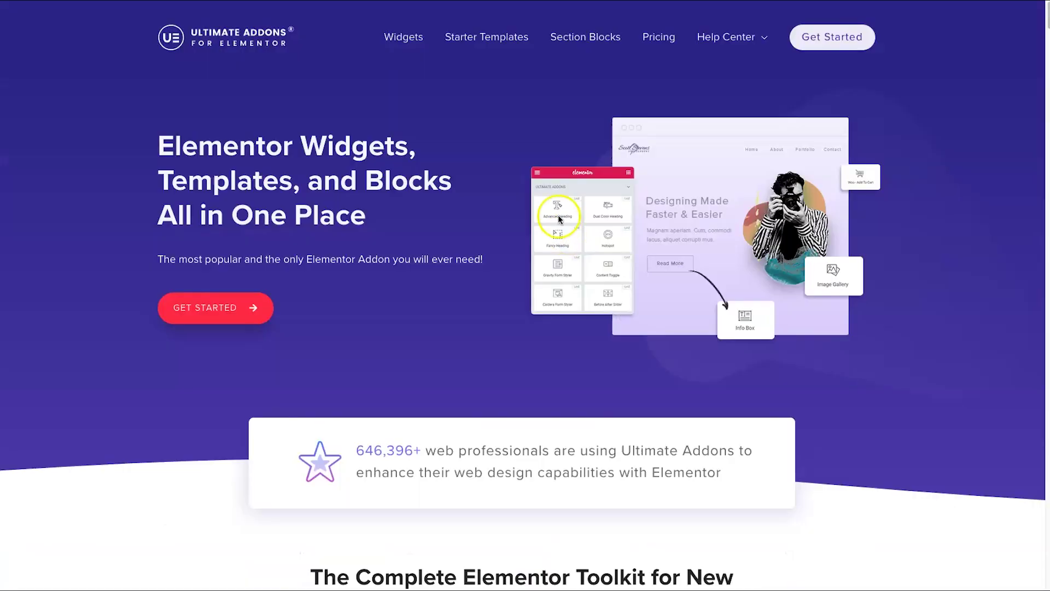
Step: Open the Starter Templates page and filter the demo websites to Free
click(502, 41)
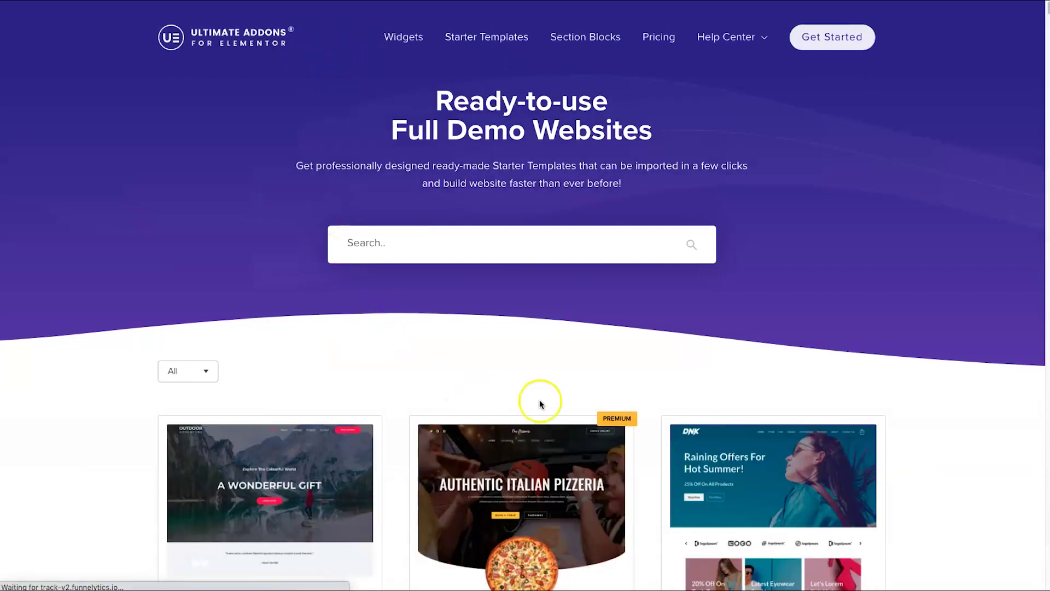
click(206, 370)
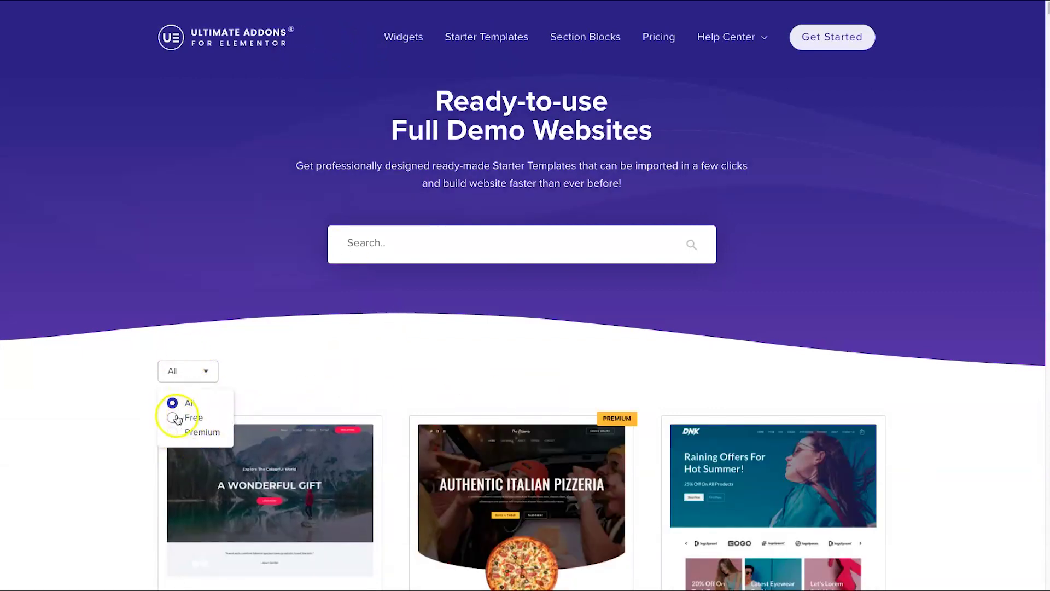
click(176, 418)
Step: Browse the free starter templates to examine the designs offered for different kinds of websites
scroll(104, 399, down, 5)
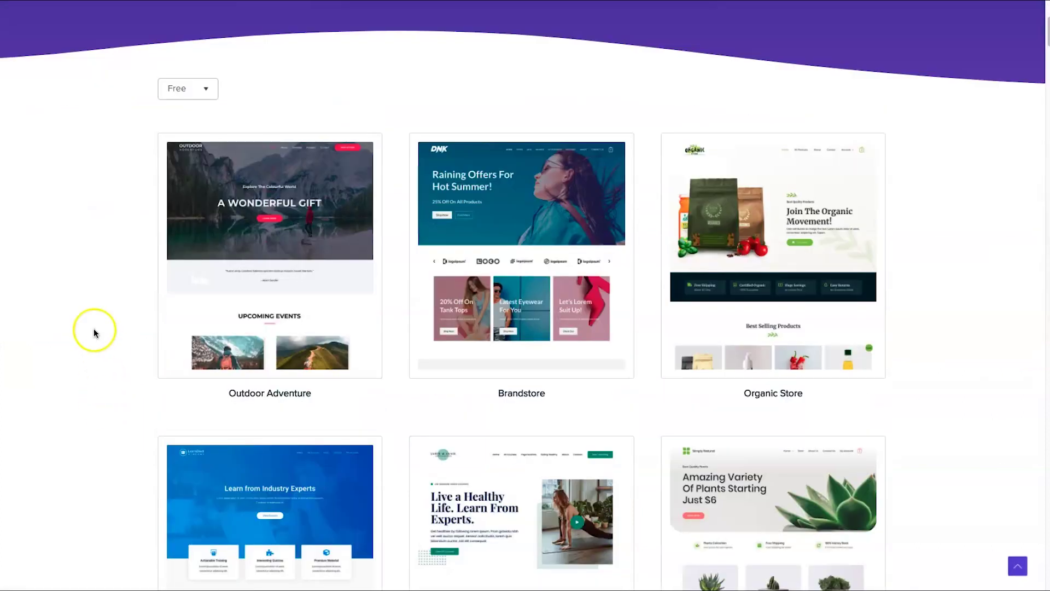
scroll(94, 286, down, 3)
scroll(792, 122, down, 1)
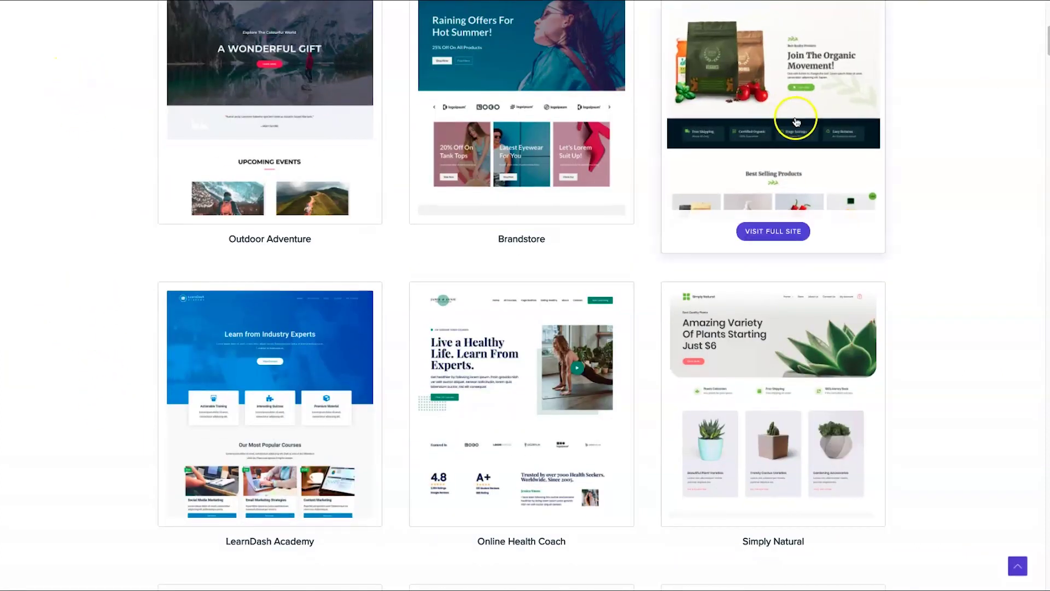
scroll(601, 350, down, 4)
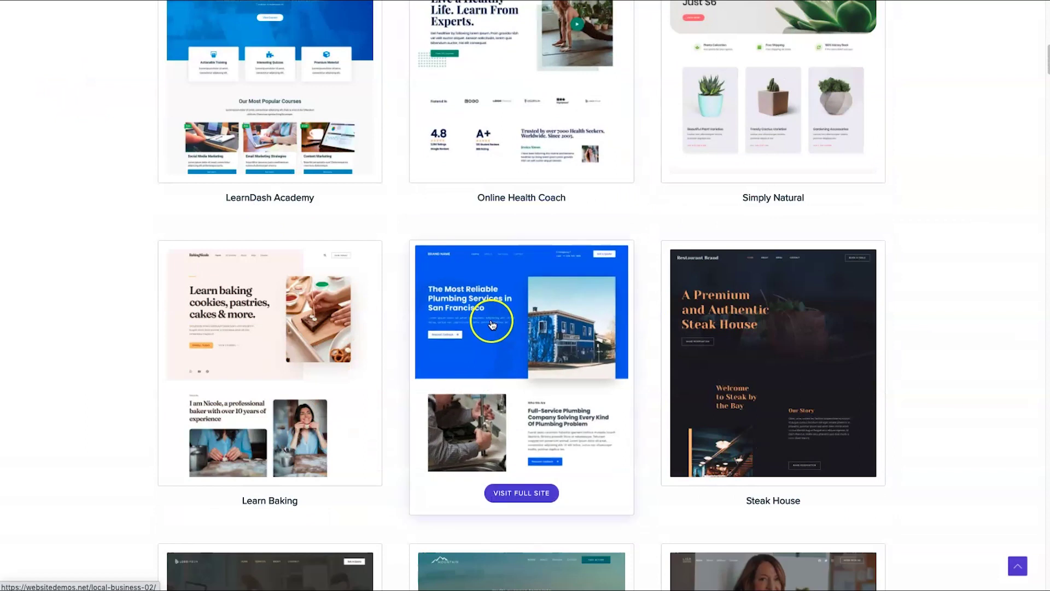
scroll(251, 407, down, 5)
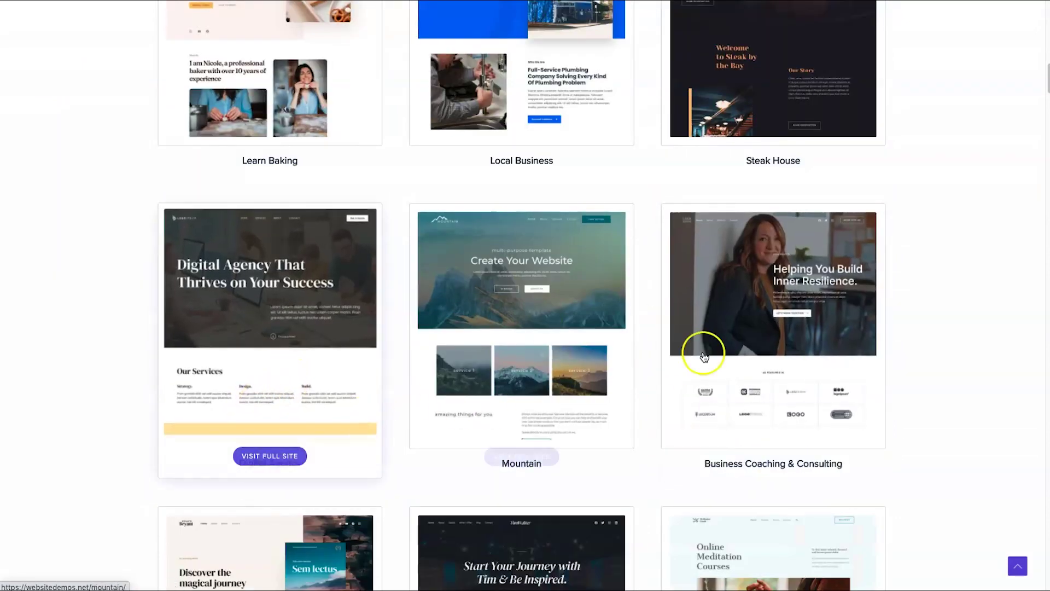
scroll(413, 361, down, 3)
scroll(674, 436, down, 5)
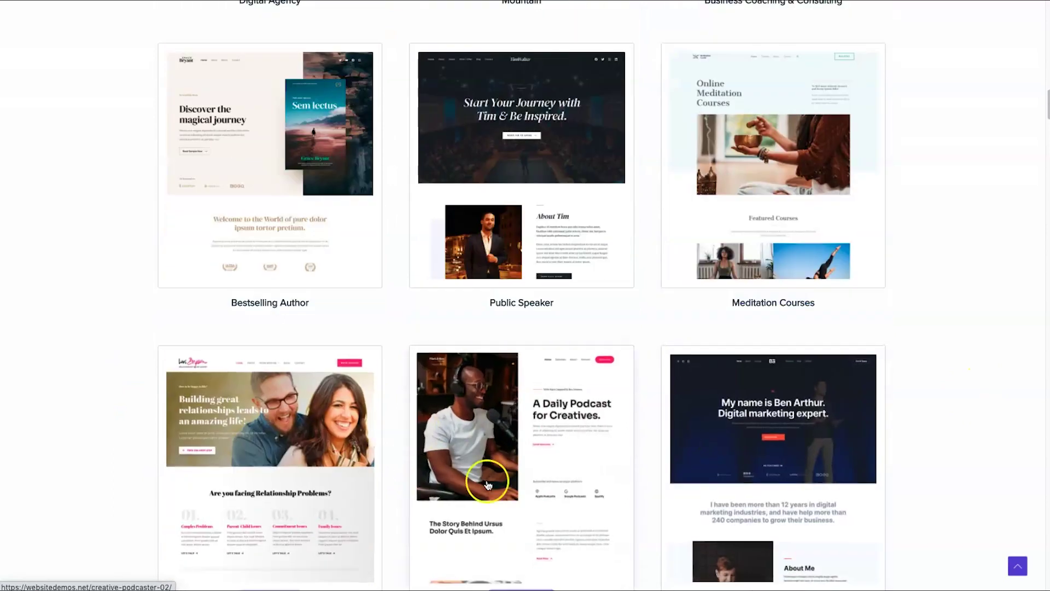
scroll(392, 450, down, 3)
scroll(392, 445, up, 20)
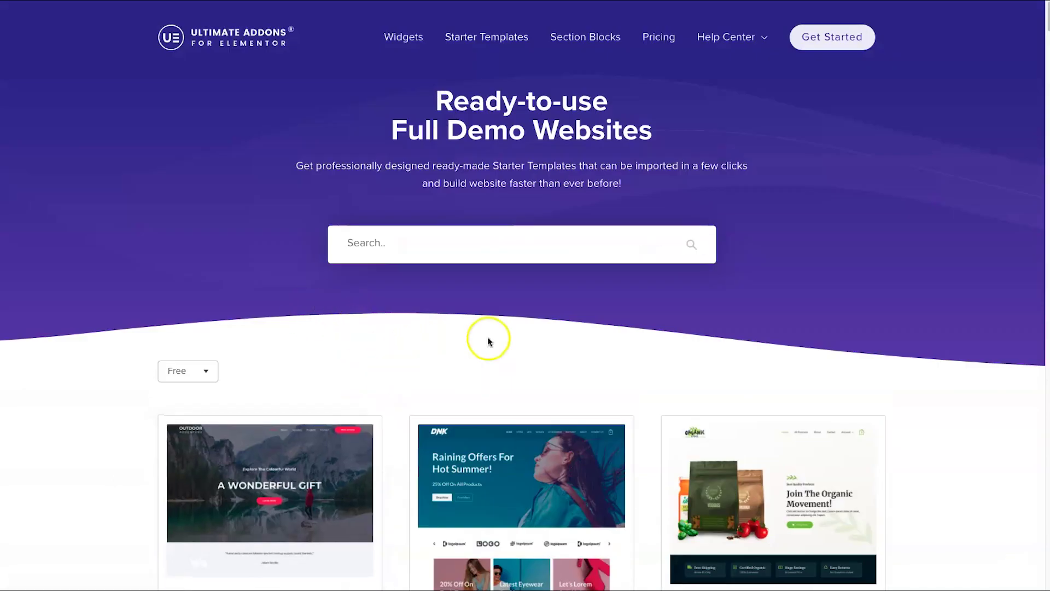
Step: Open the Pricing page and bring the plan cards into view
click(665, 38)
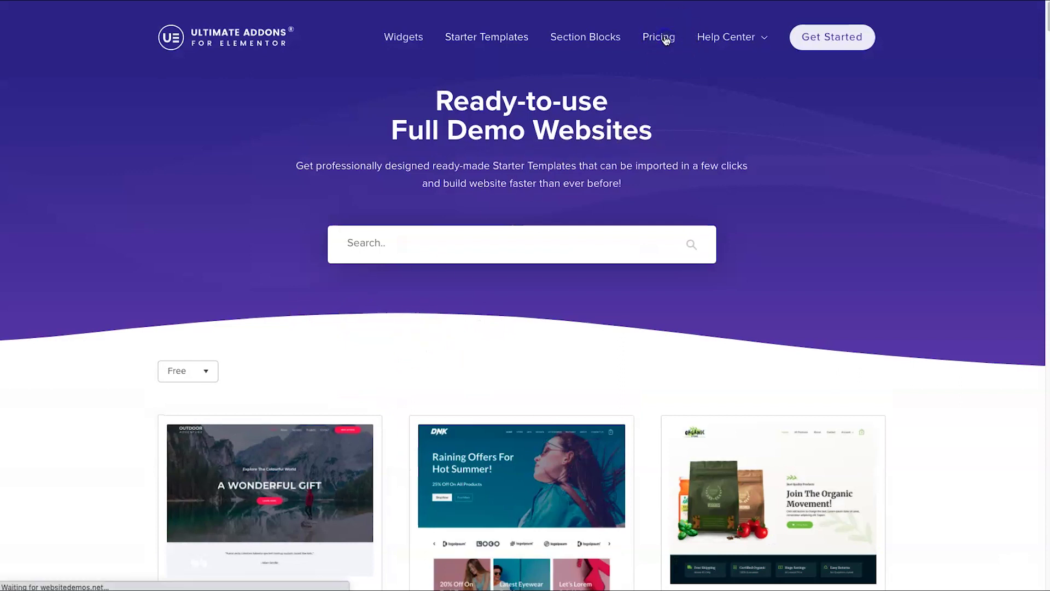
click(648, 48)
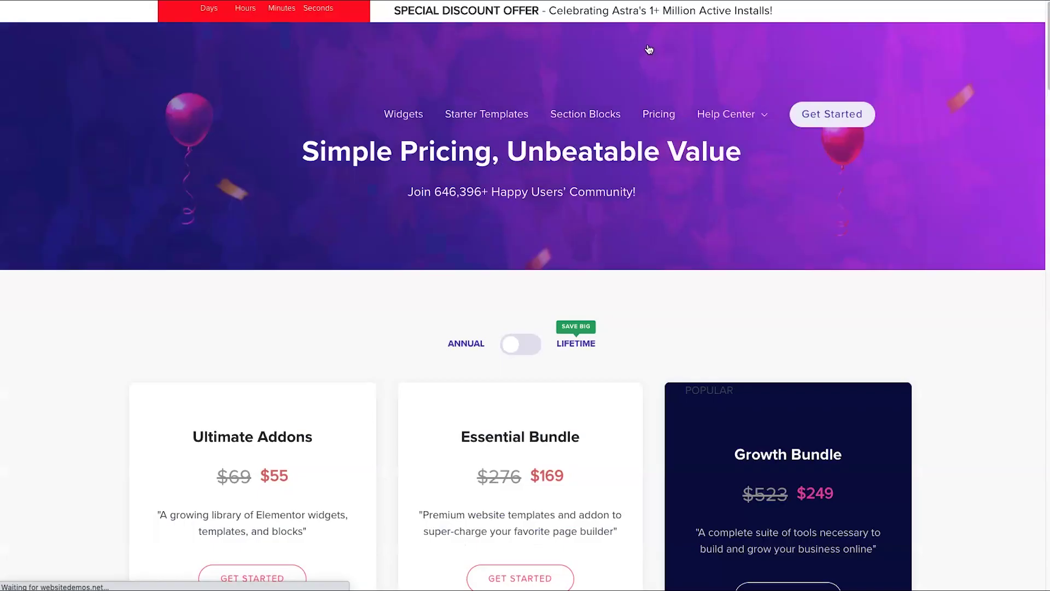
scroll(520, 185, down, 3)
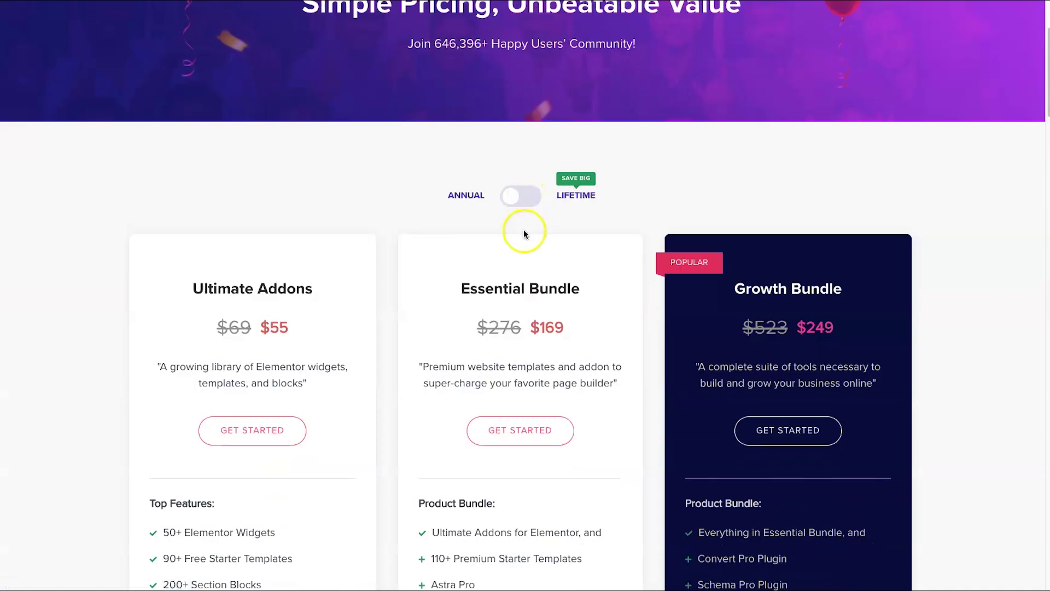
Step: Toggle the plan prices between Annual and Lifetime billing to compare them, ending on Annual
drag(467, 214, 438, 196)
click(643, 196)
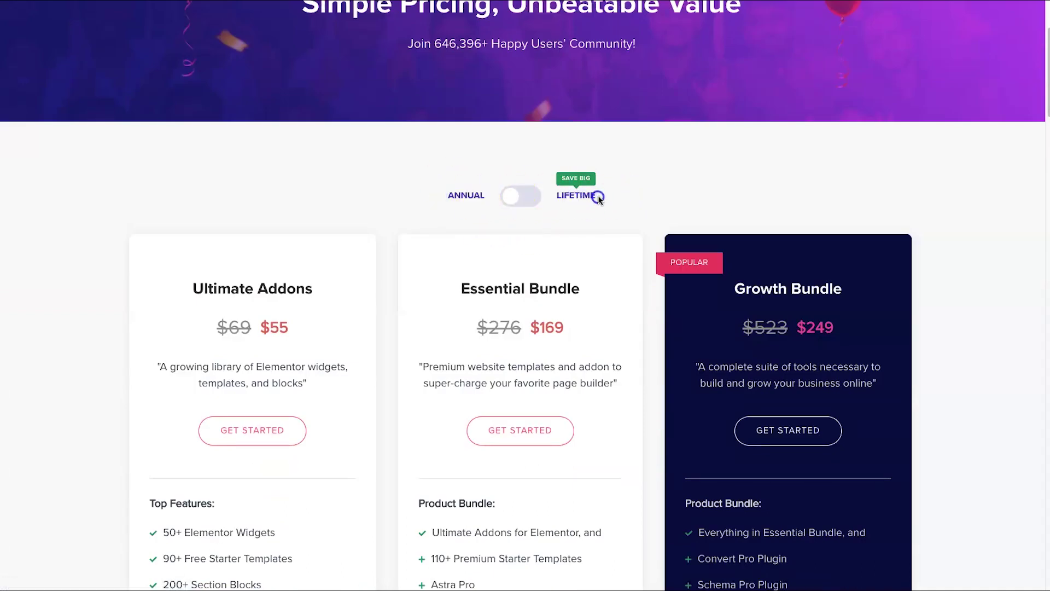
click(523, 198)
click(522, 198)
click(522, 198)
click(522, 198)
Step: Review the Ultimate Addons plan's top features, highlighting Cross-Site Copy Paste, White Label Branding and Unlimited Website Usage
scroll(192, 231, down, 2)
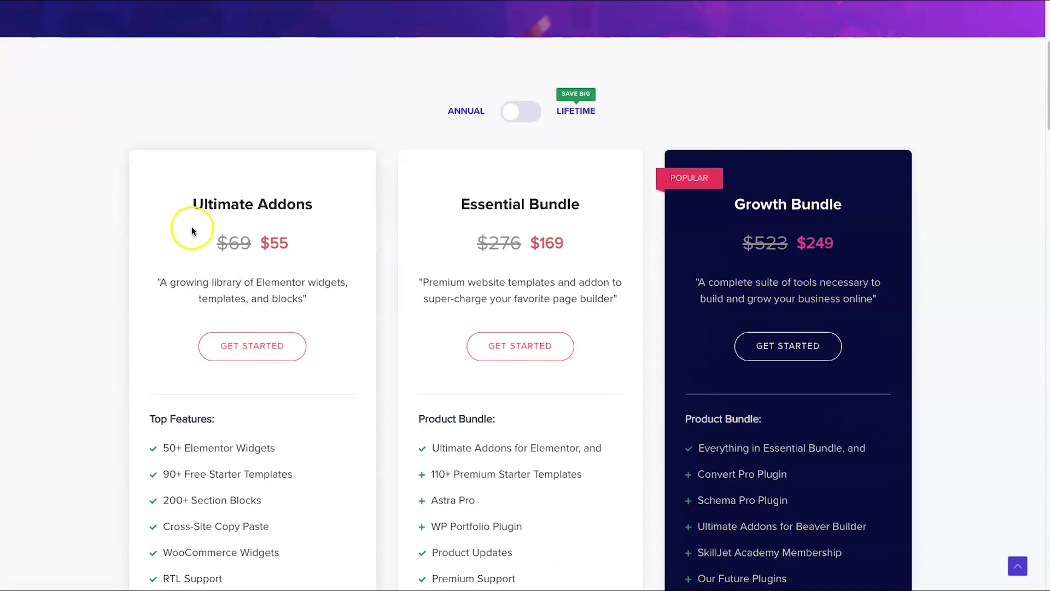
scroll(268, 565, down, 2)
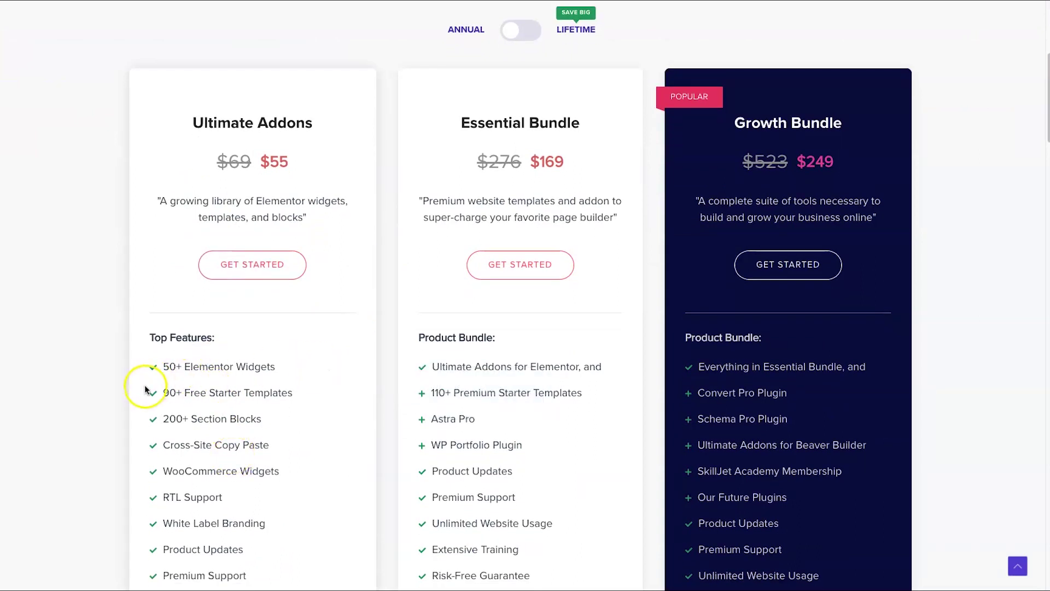
mouse_move(235, 394)
scroll(109, 393, down, 1)
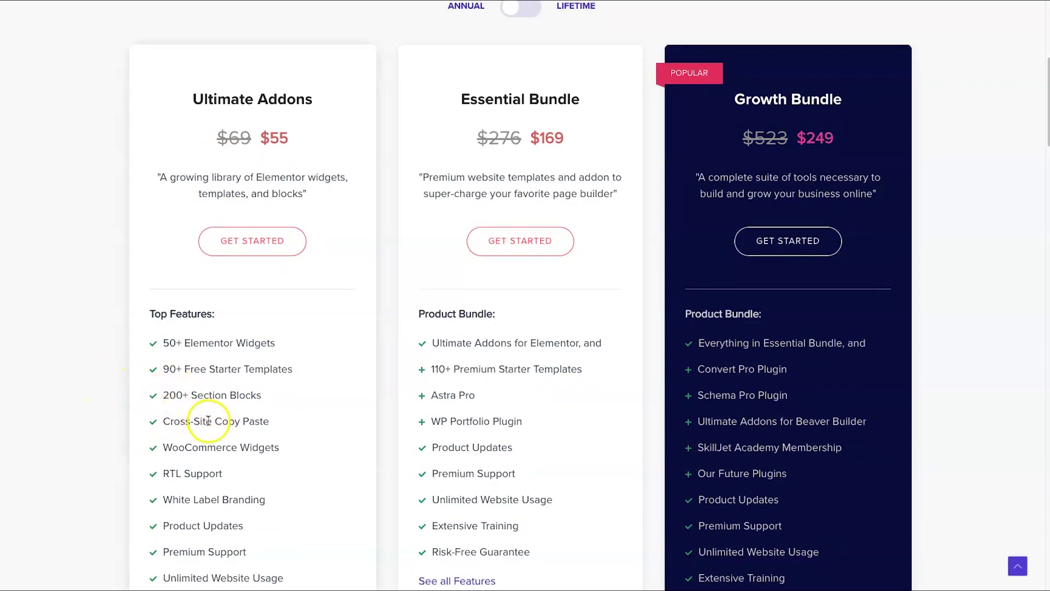
drag(303, 431, 134, 417)
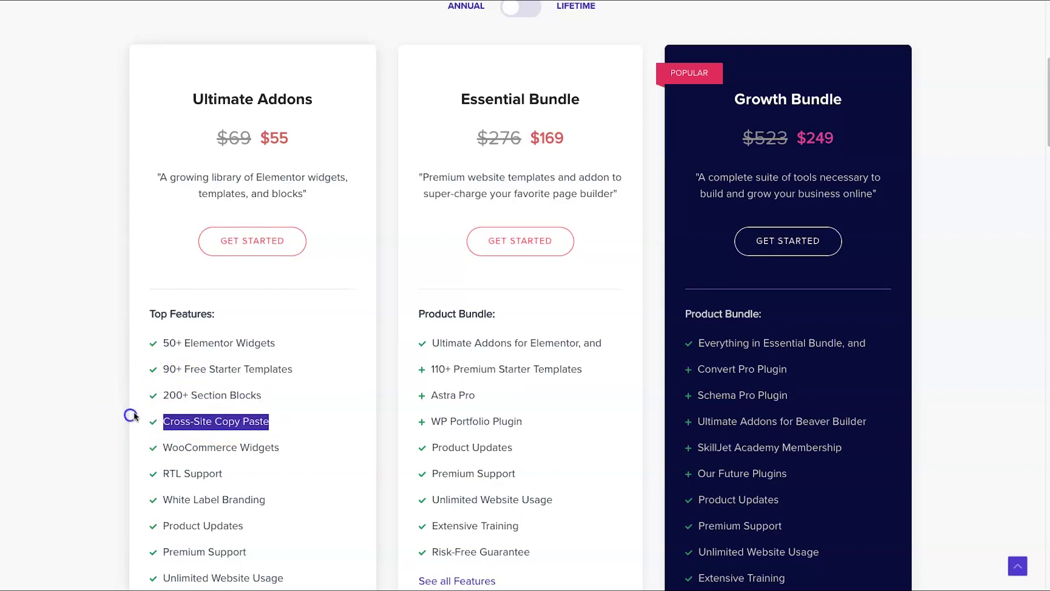
scroll(115, 432, down, 2)
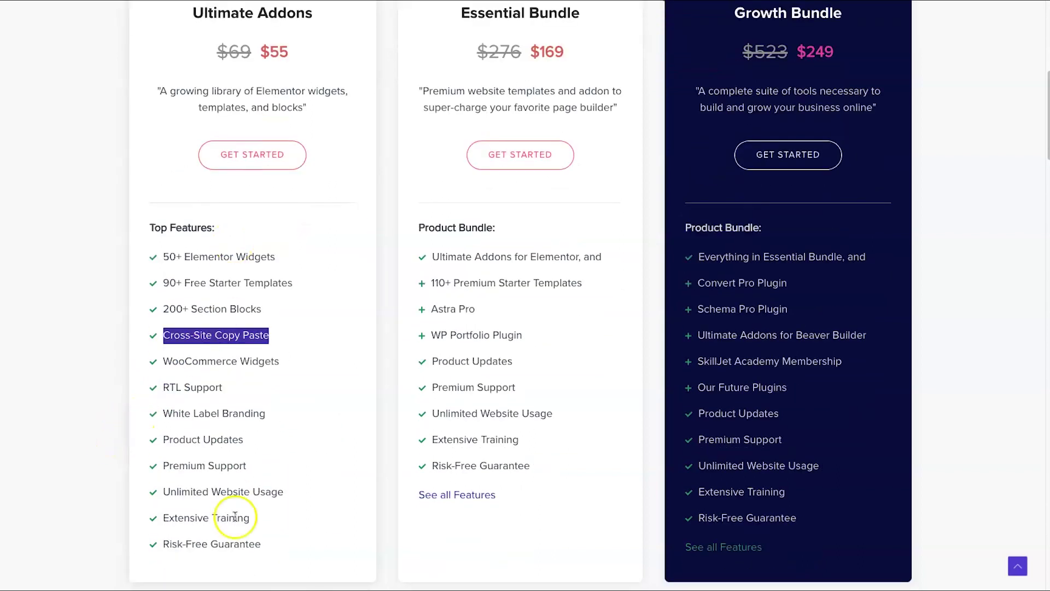
drag(157, 401, 143, 422)
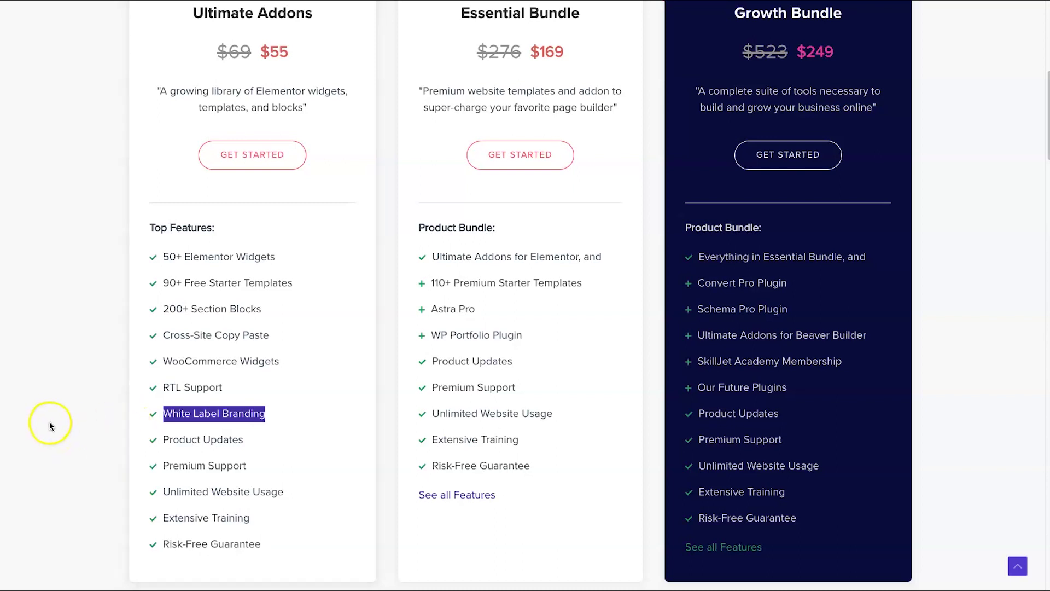
drag(306, 491, 157, 488)
click(98, 495)
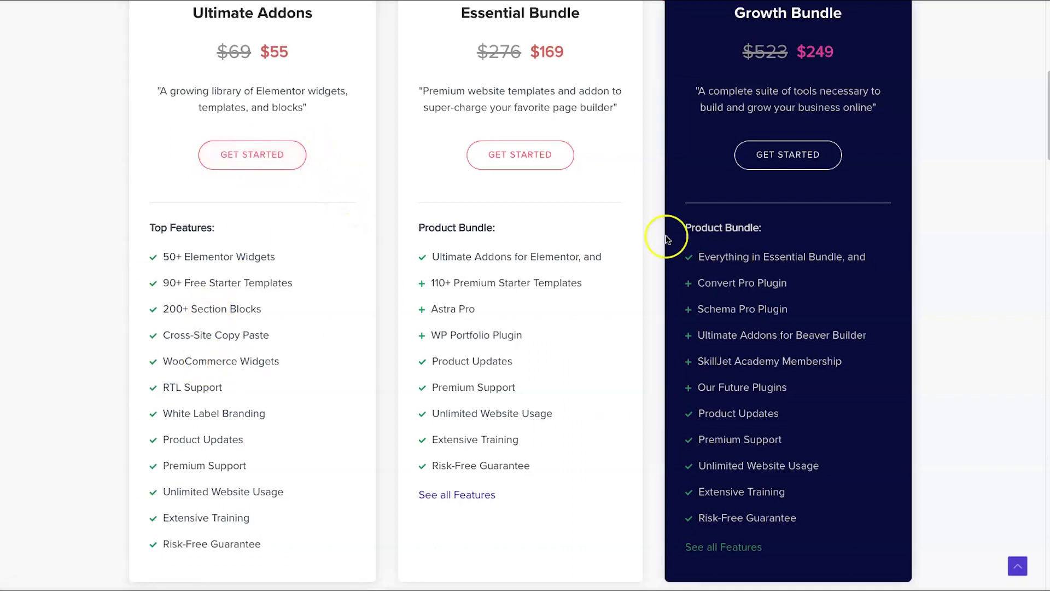
Step: Compare the prices and included products of the Essential Bundle and the Growth Bundle
scroll(666, 239, up, 4)
scroll(528, 304, down, 2)
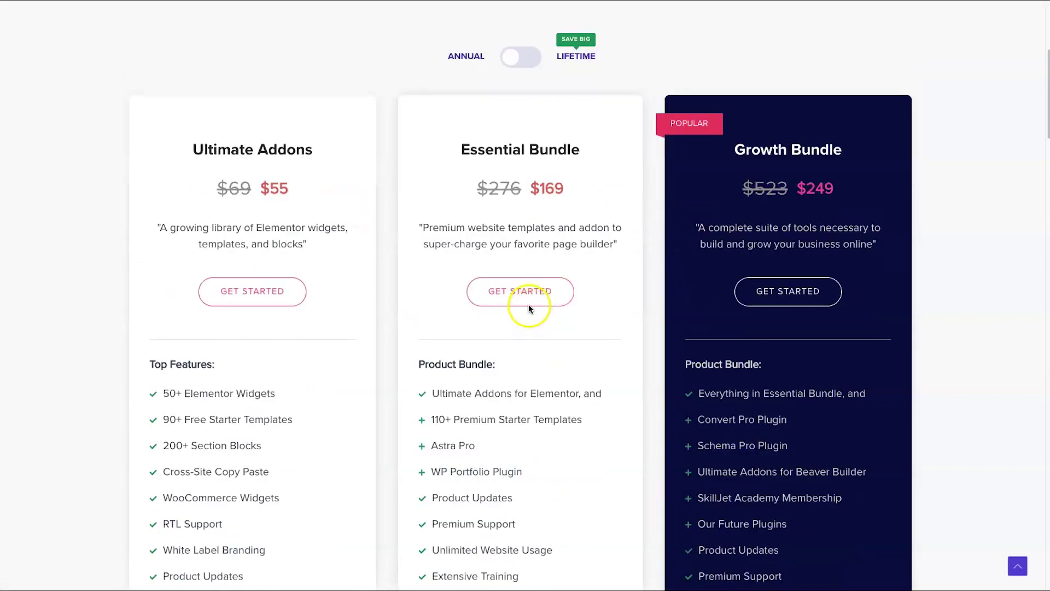
scroll(492, 257, down, 1)
drag(473, 429, 420, 431)
click(419, 432)
scroll(462, 117, down, 1)
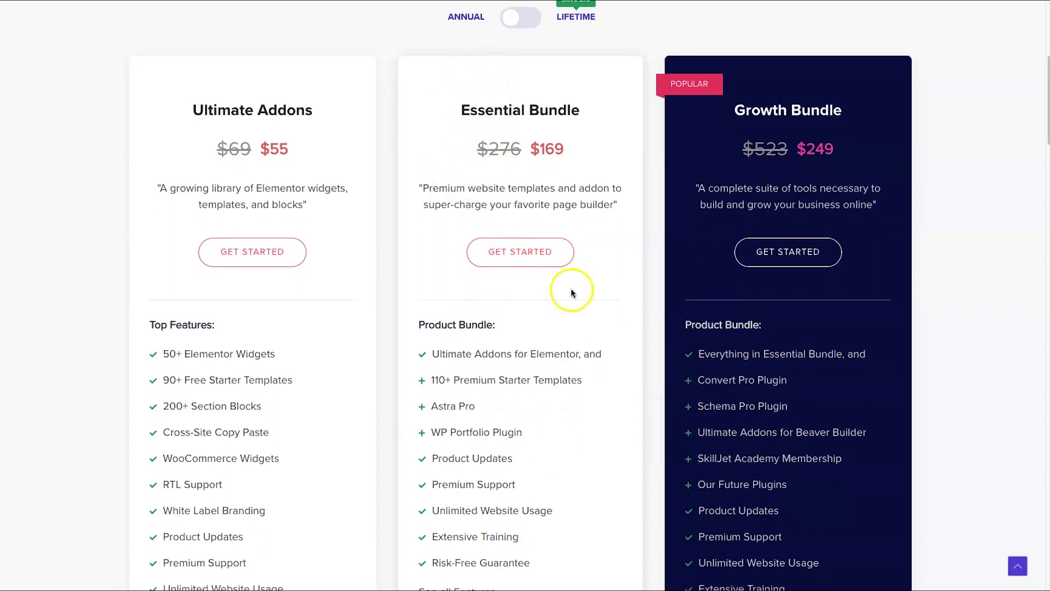
scroll(535, 77, down, 1)
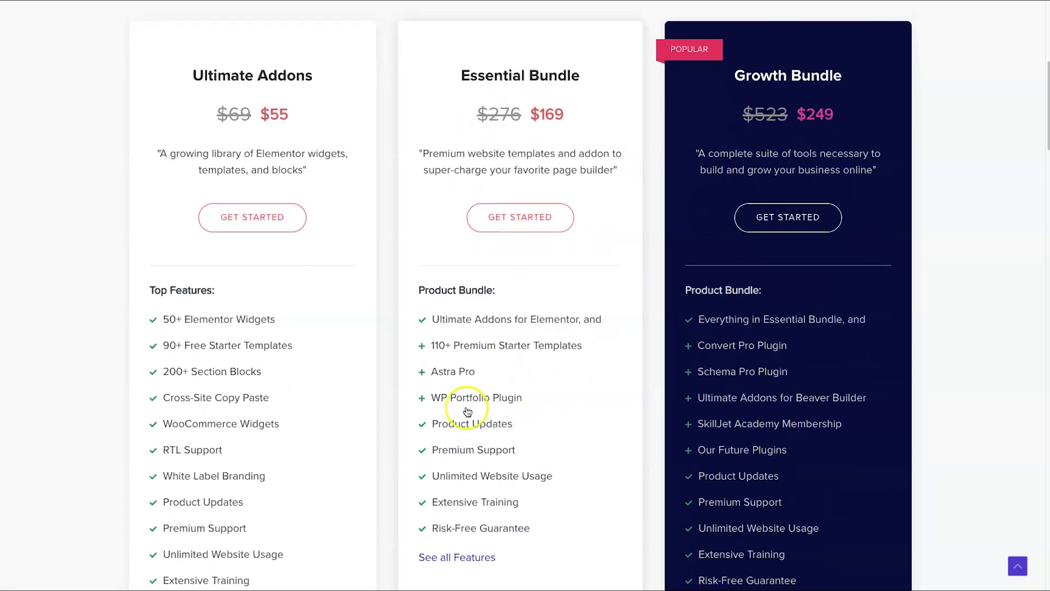
mouse_move(487, 354)
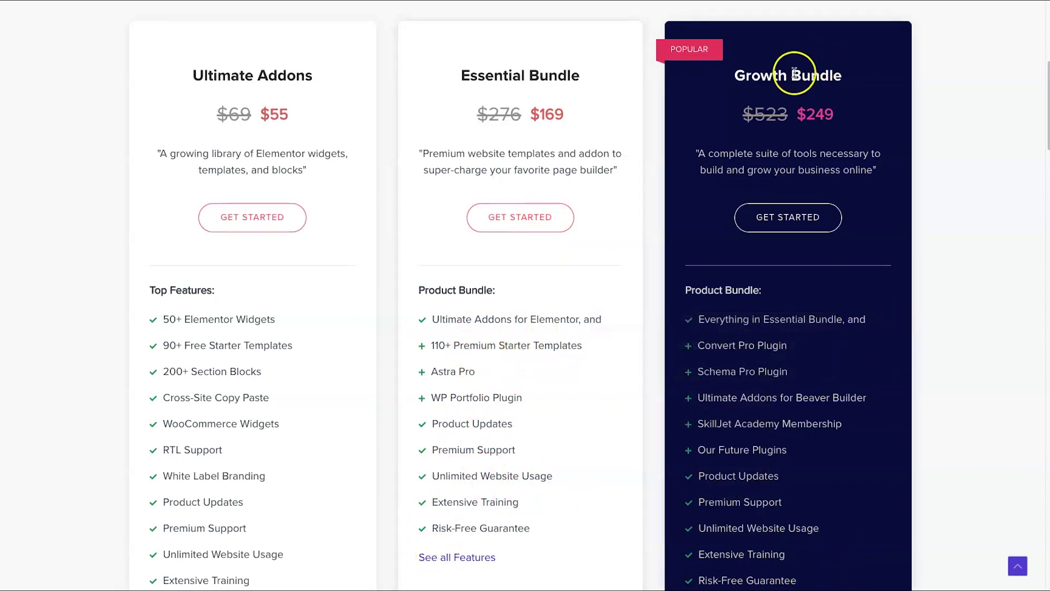
click(740, 77)
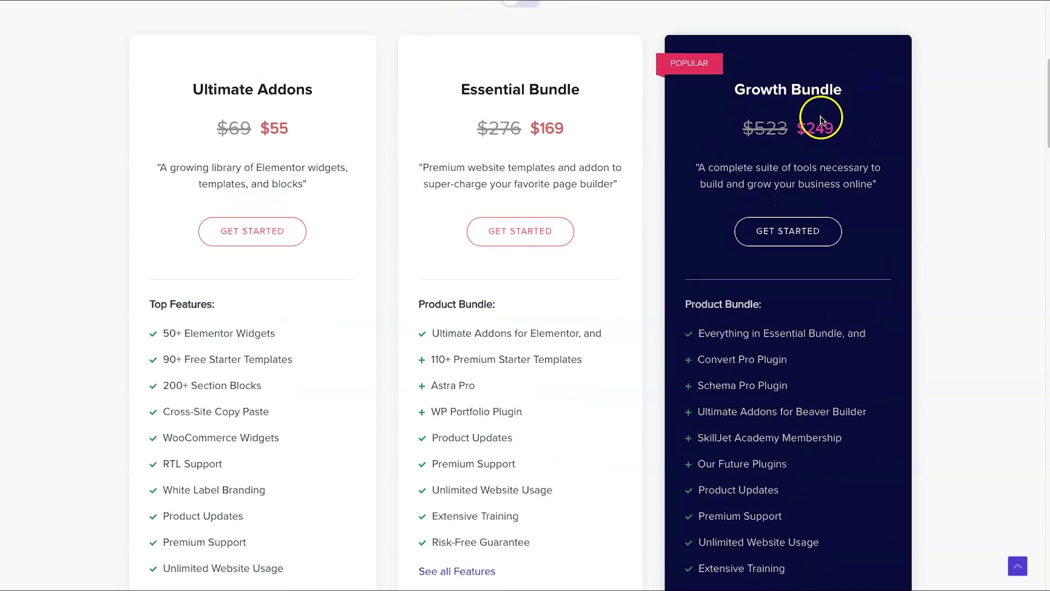
Step: Review the Growth Bundle's included products, highlighting Schema Pro Plugin and SkillJet Academy Membership
mouse_move(744, 381)
drag(745, 381, 701, 383)
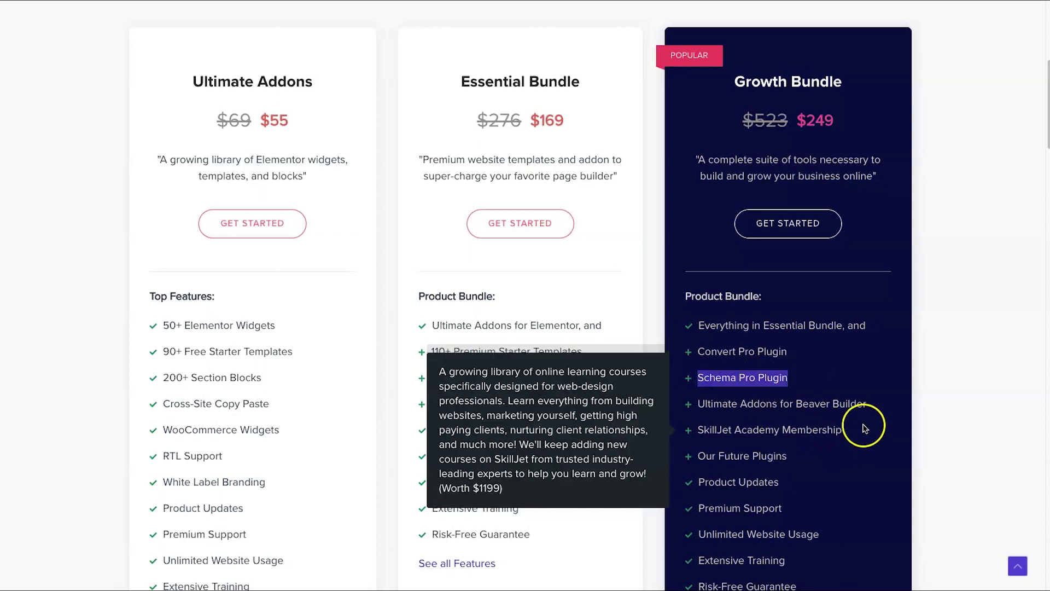
drag(864, 430, 742, 435)
click(723, 441)
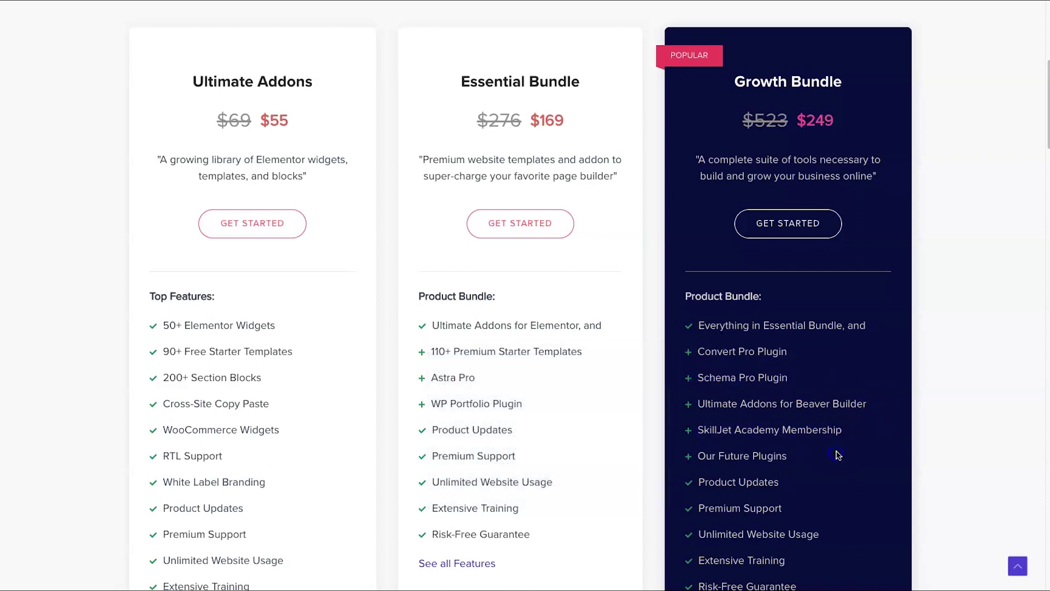
Step: Switch the pricing to Lifetime billing and compare the one-time prices of the three plans
scroll(793, 404, down, 1)
scroll(603, 175, up, 3)
click(531, 122)
drag(846, 224, 770, 249)
drag(580, 245, 398, 251)
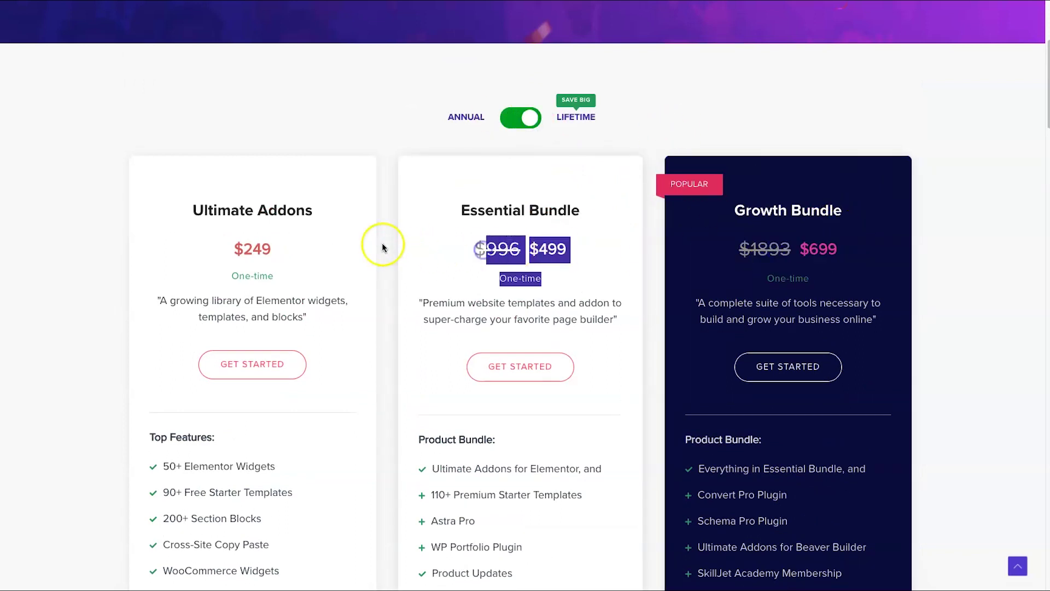
click(358, 255)
scroll(490, 280, down, 3)
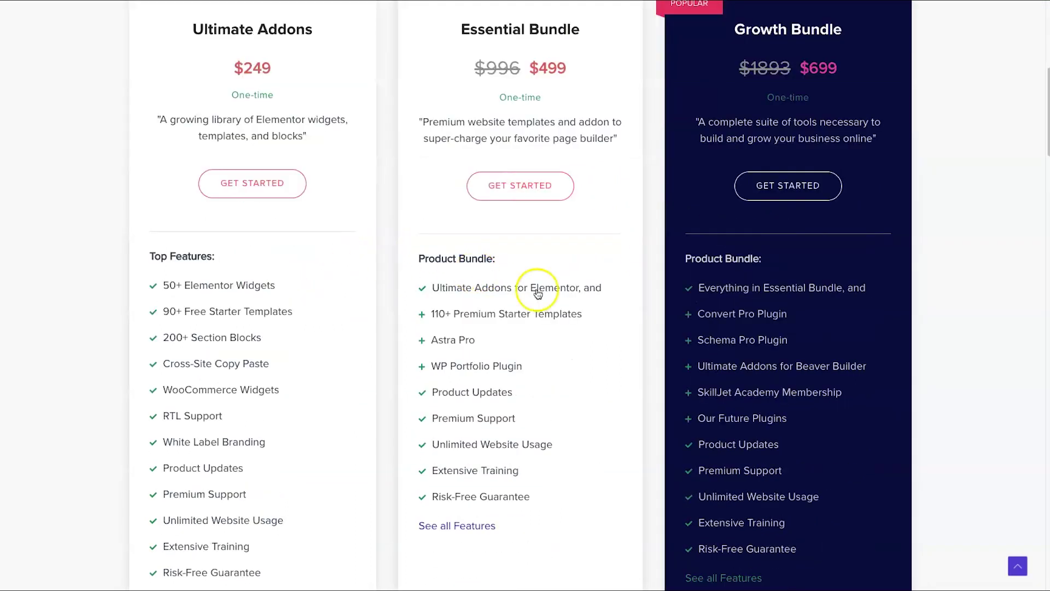
scroll(684, 306, up, 1)
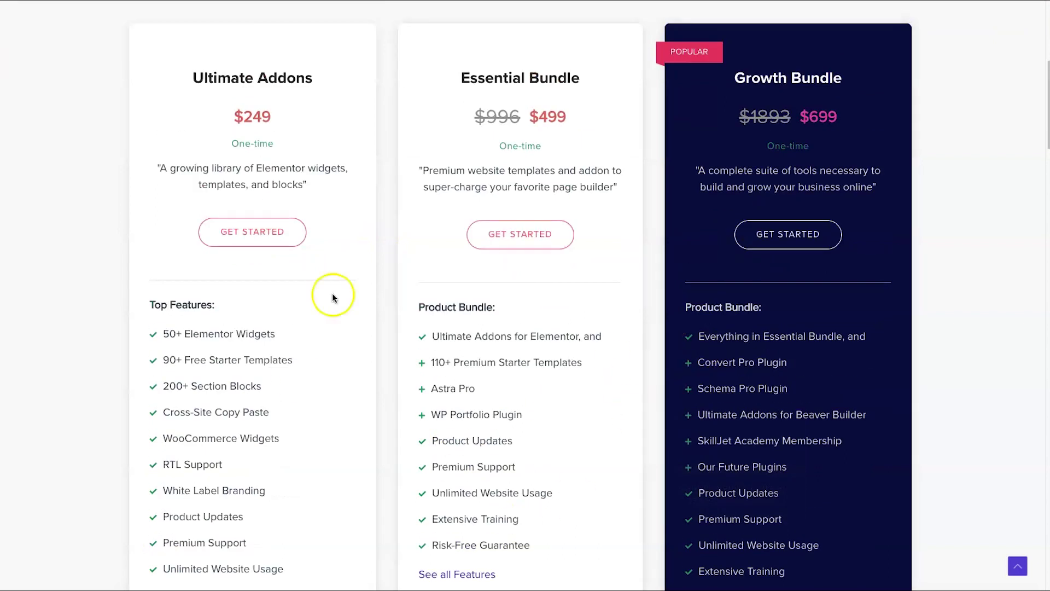
scroll(328, 295, up, 1)
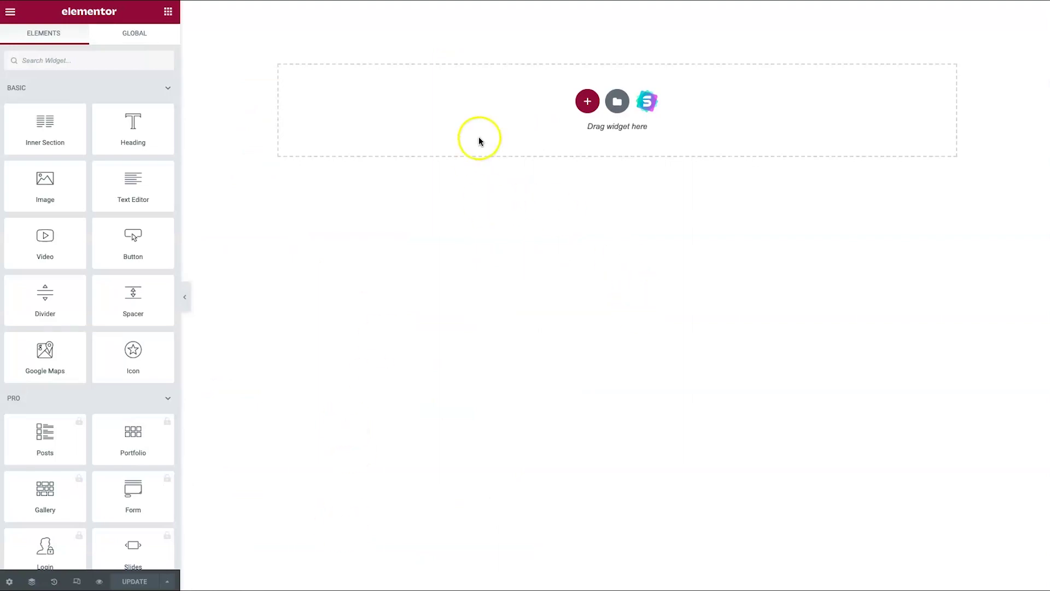
Step: Switch to the Elementor editor and collapse the Pro and General widget categories
click(138, 395)
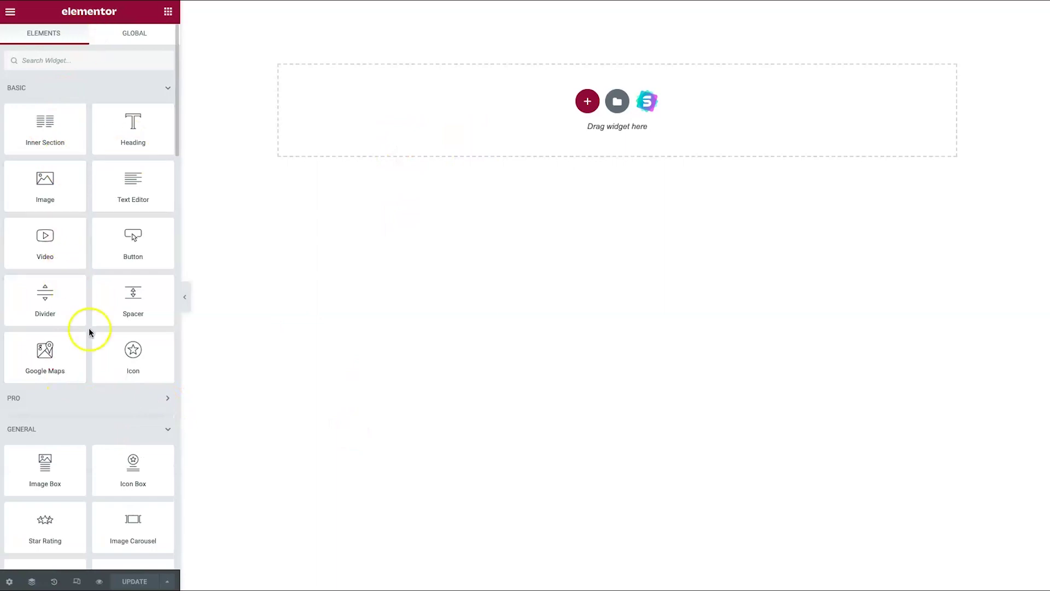
scroll(104, 421, down, 1)
click(107, 390)
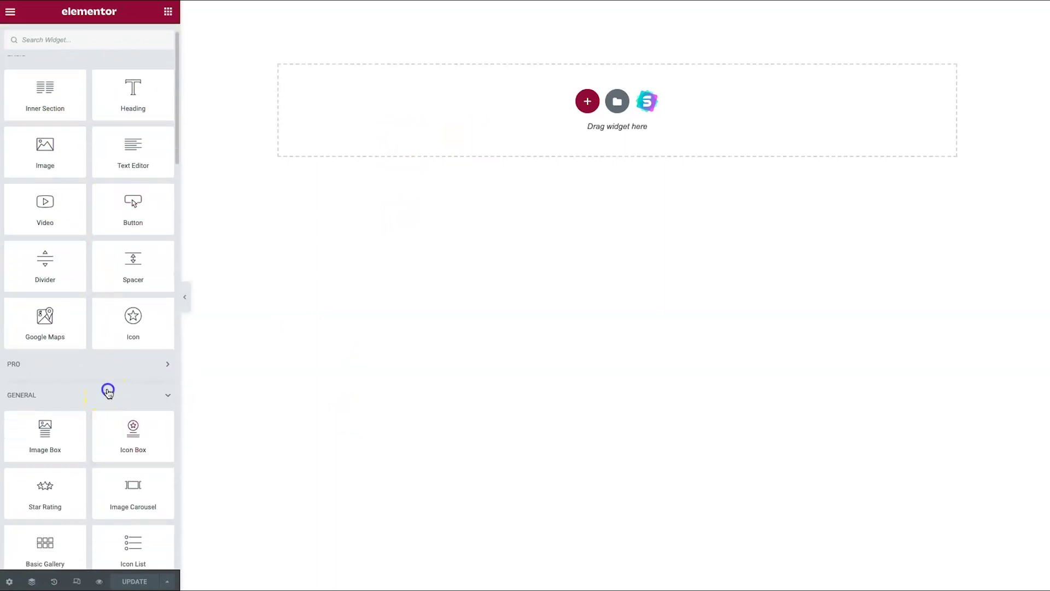
scroll(87, 432, down, 1)
scroll(100, 470, down, 2)
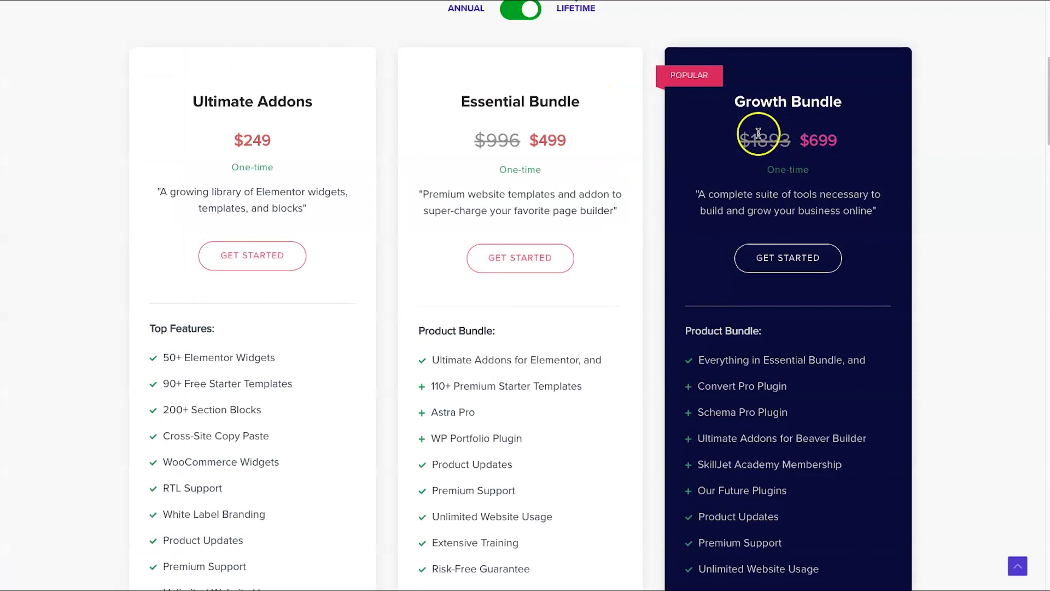
mouse_move(455, 389)
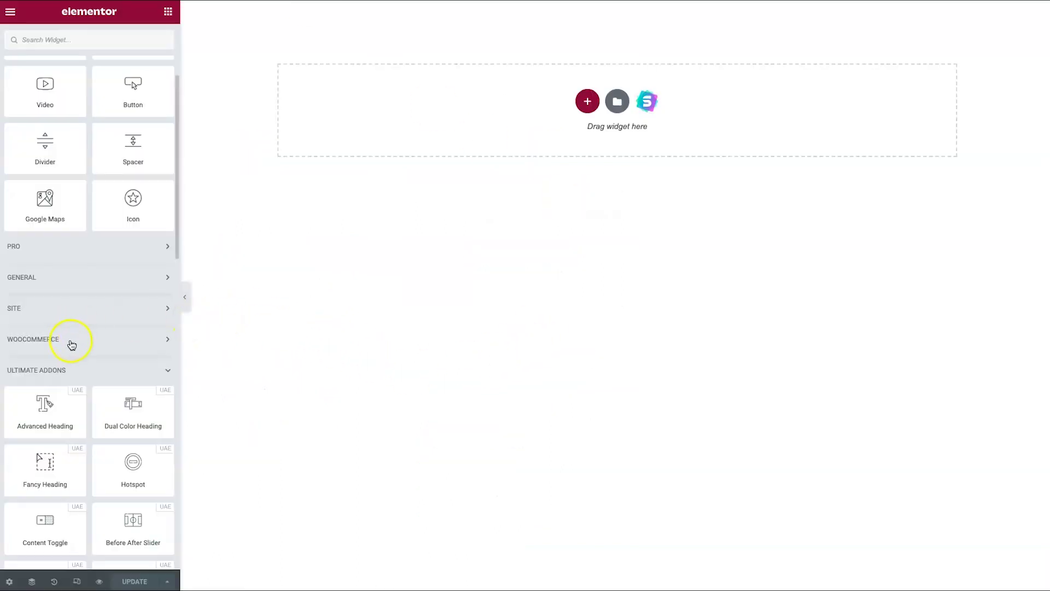
Step: Look through the widgets in the Ultimate Addons category
scroll(74, 322, down, 5)
scroll(74, 208, up, 3)
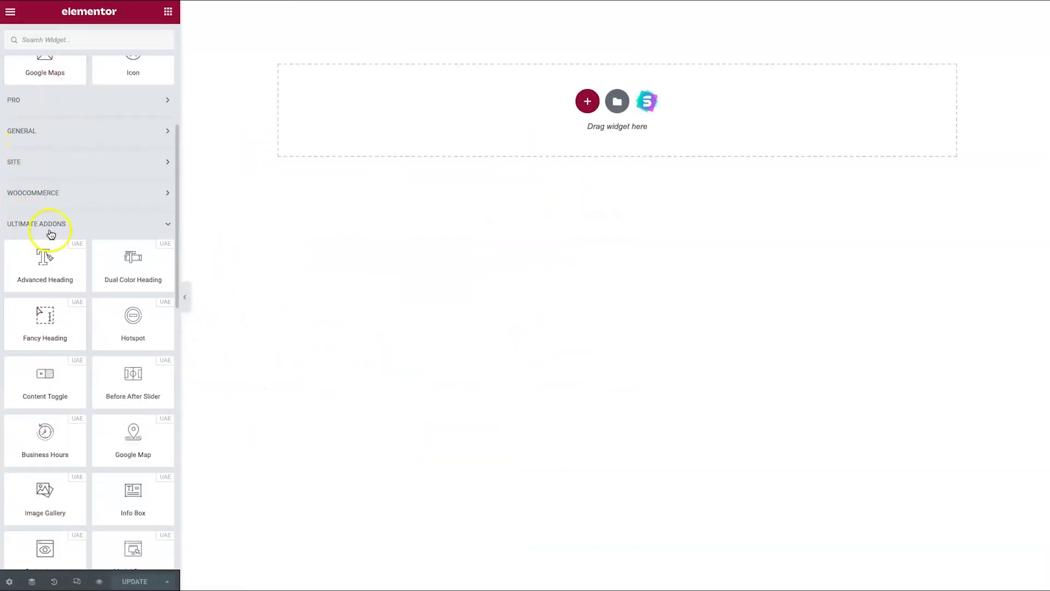
scroll(50, 234, down, 2)
scroll(66, 485, down, 10)
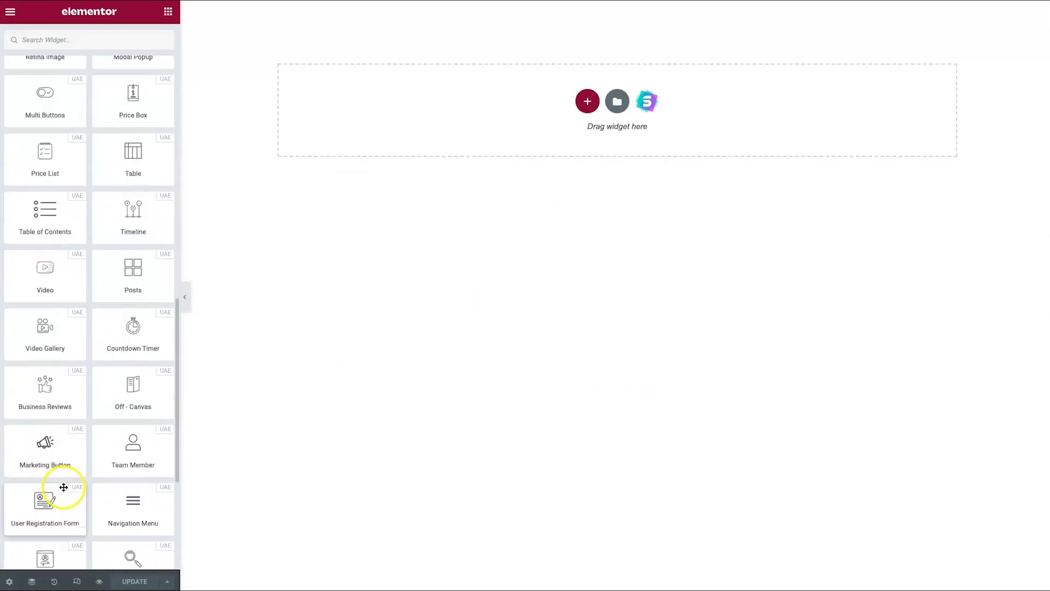
scroll(66, 363, up, 10)
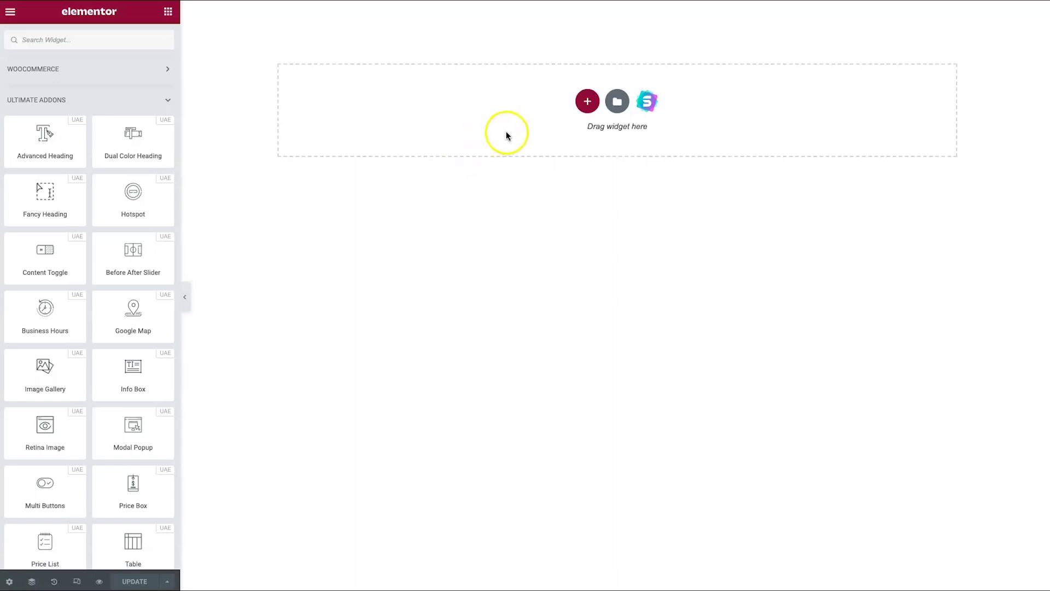
Step: Open the Starter Templates library from the empty section, filter its pages to Free, and look through them
click(647, 103)
click(204, 124)
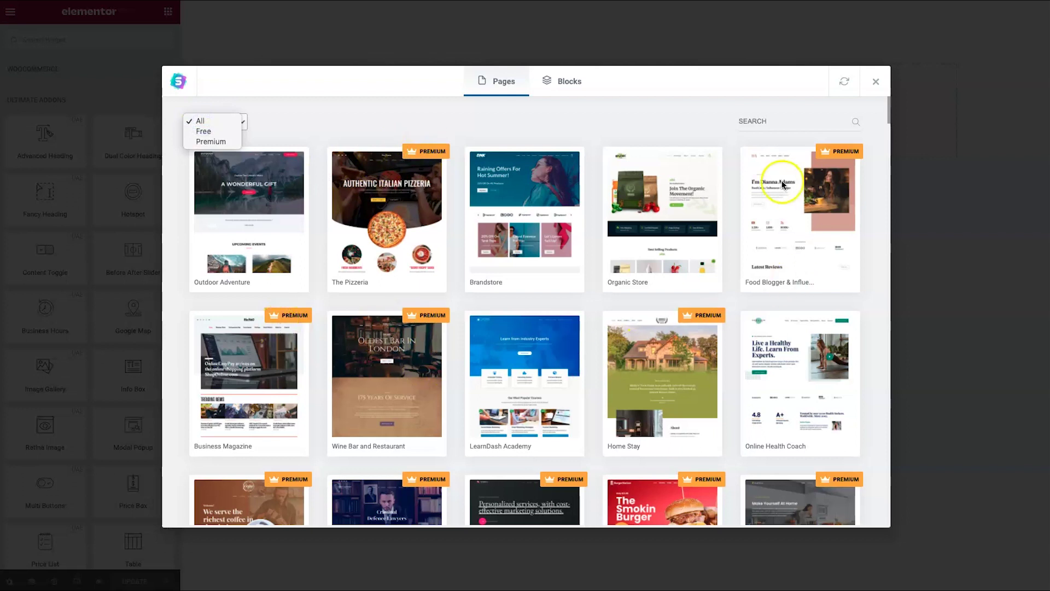
click(204, 131)
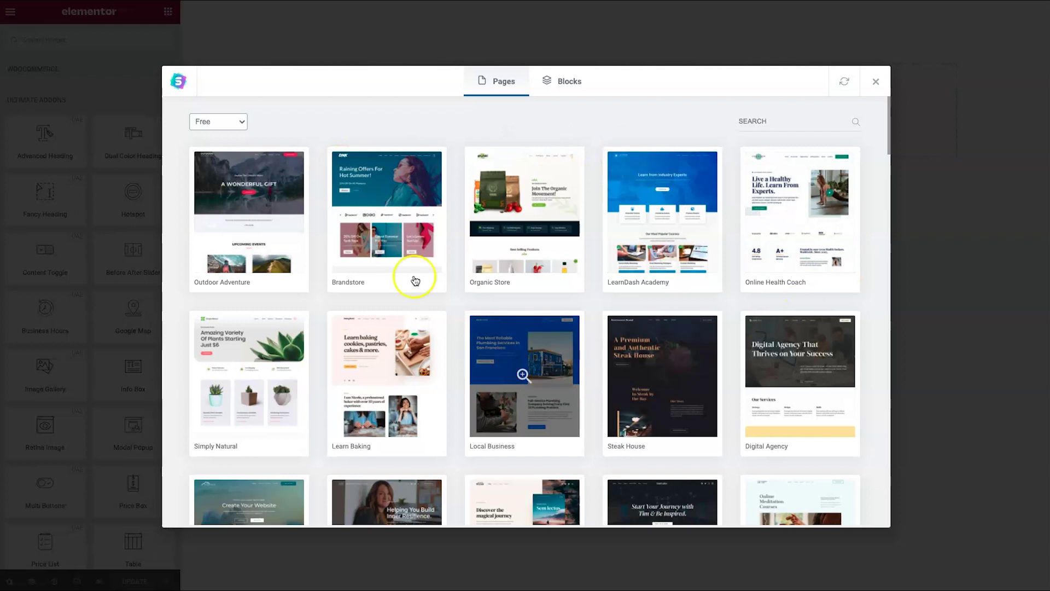
scroll(328, 307, down, 4)
scroll(635, 306, down, 2)
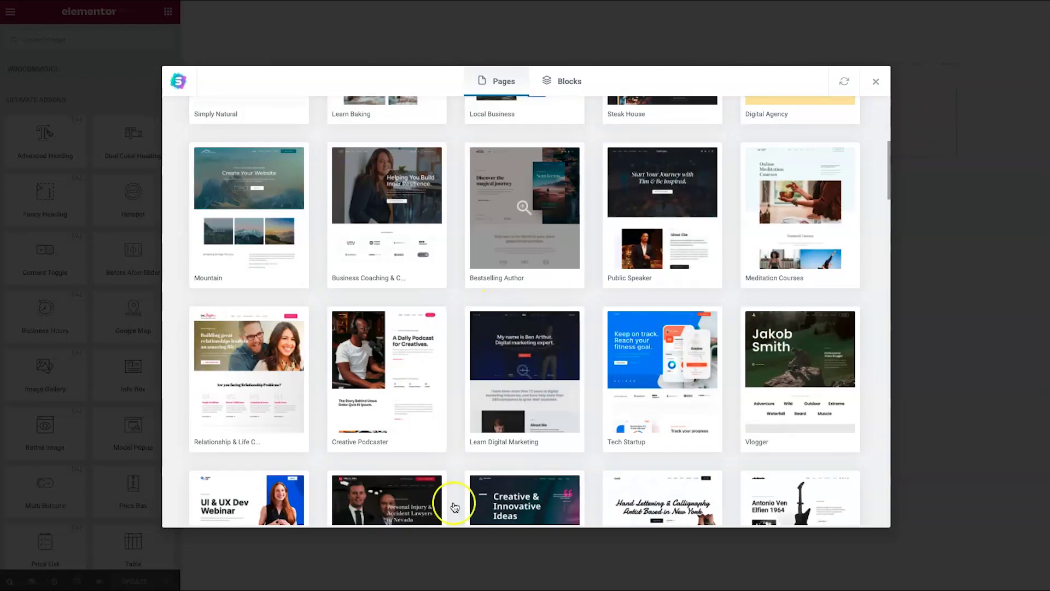
Step: Look through the section blocks offered in the Starter Templates library
click(554, 79)
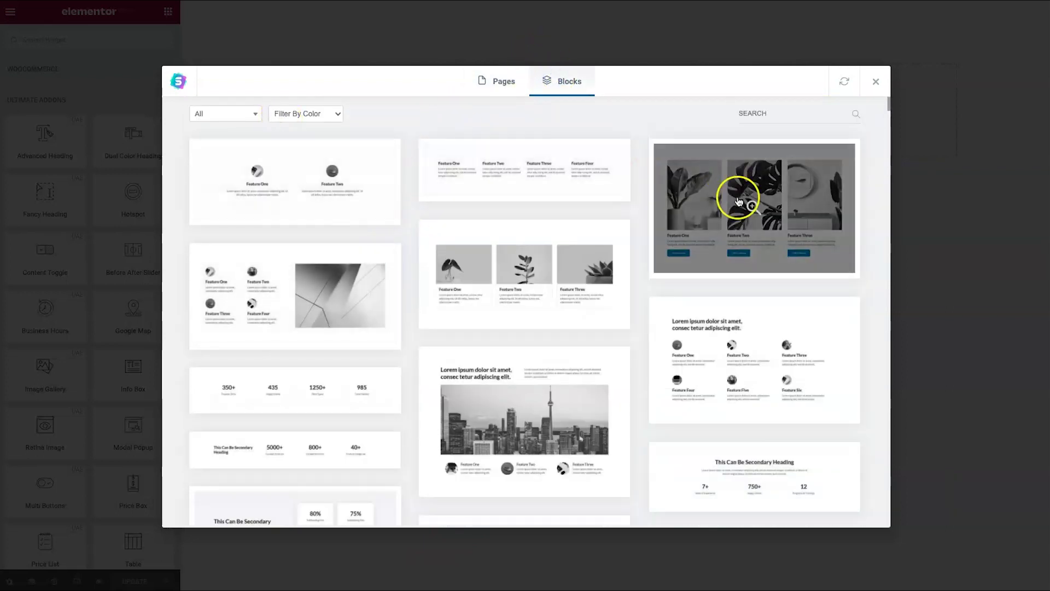
scroll(492, 273, down, 5)
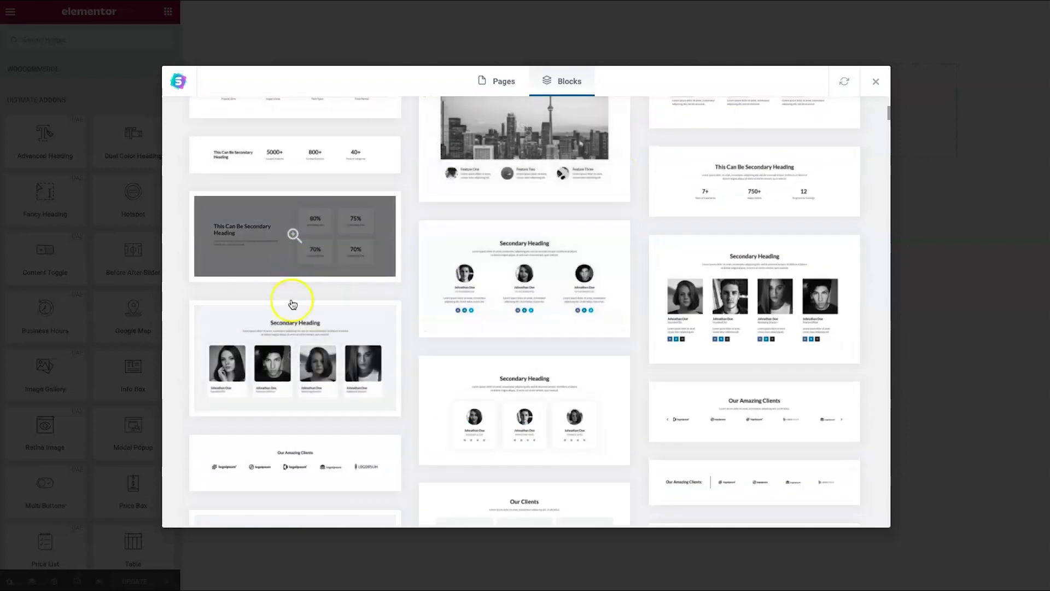
scroll(292, 304, down, 10)
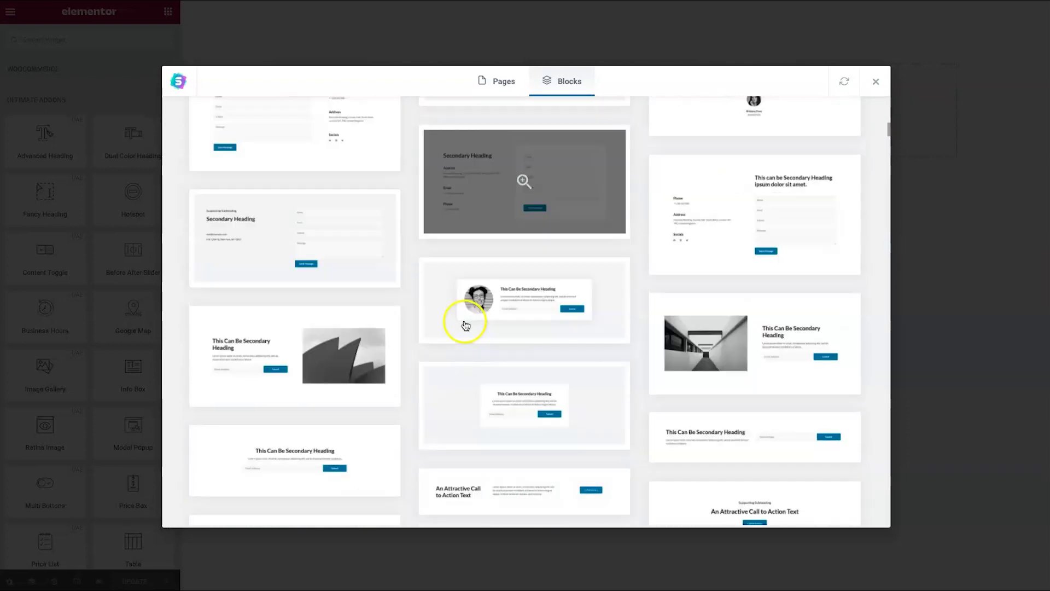
scroll(466, 326, down, 10)
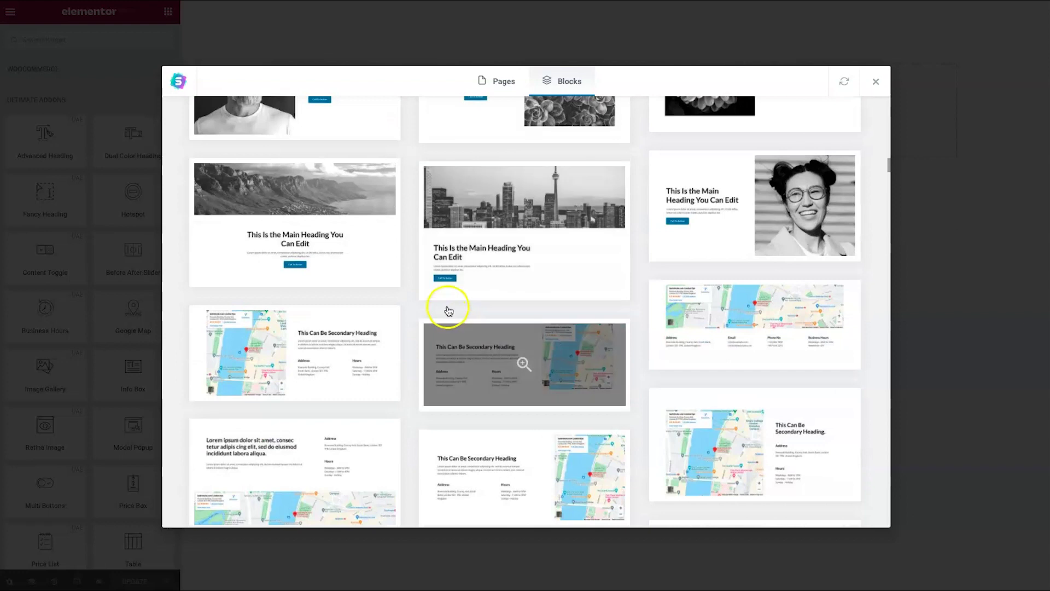
scroll(446, 298, up, 20)
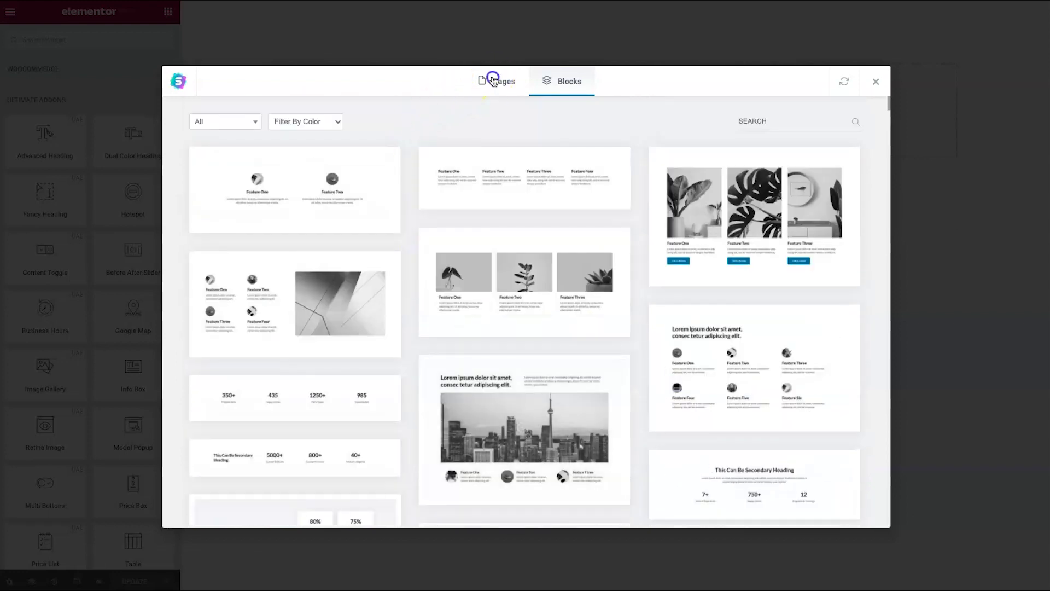
Step: Import the Home page of the free Creative Podcaster template from the library's page templates
click(492, 81)
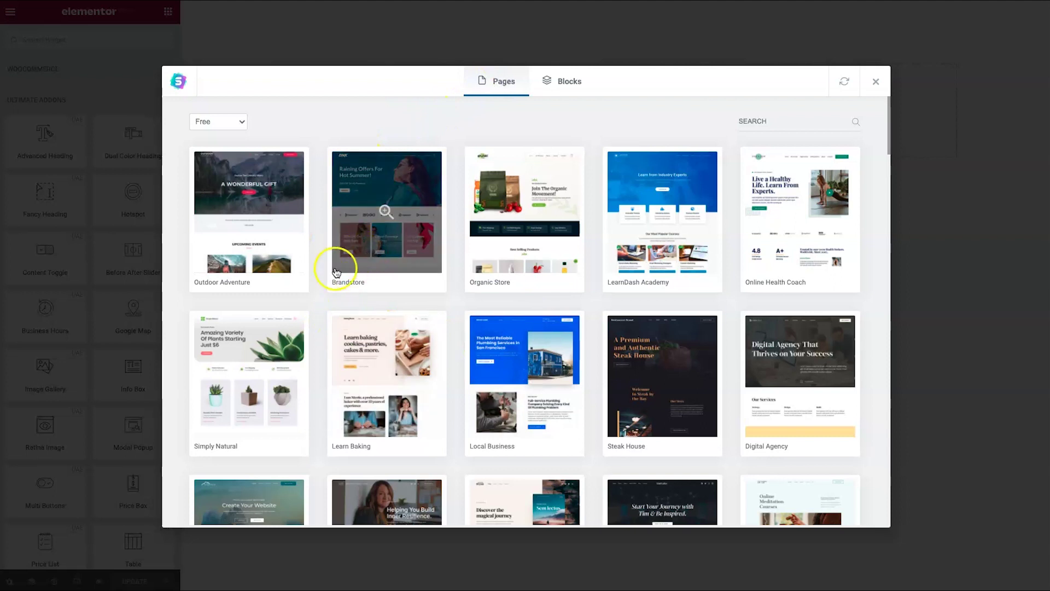
scroll(492, 430, down, 2)
scroll(628, 394, down, 3)
scroll(490, 378, down, 3)
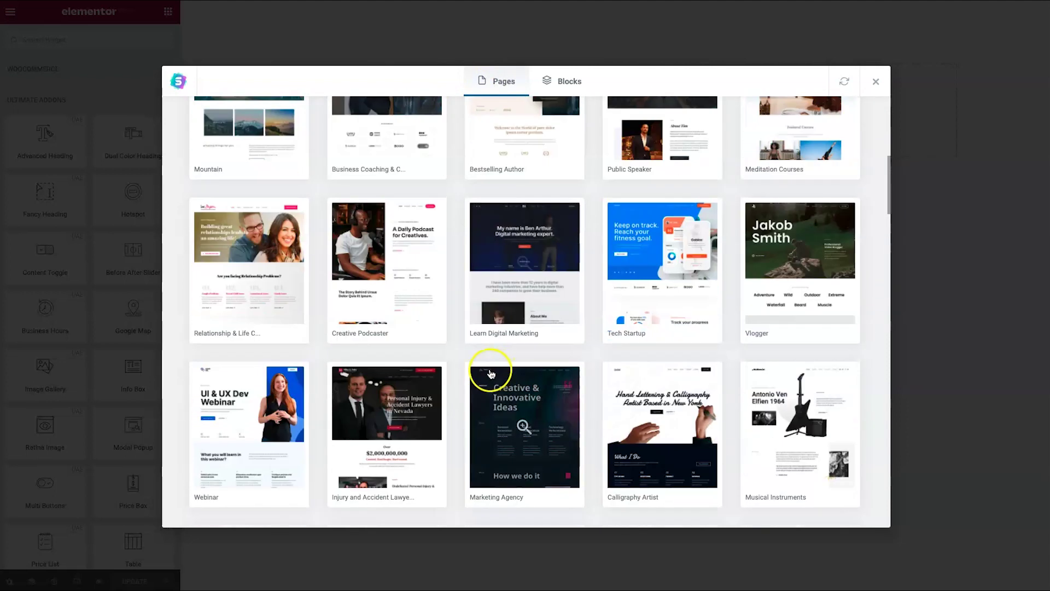
click(385, 263)
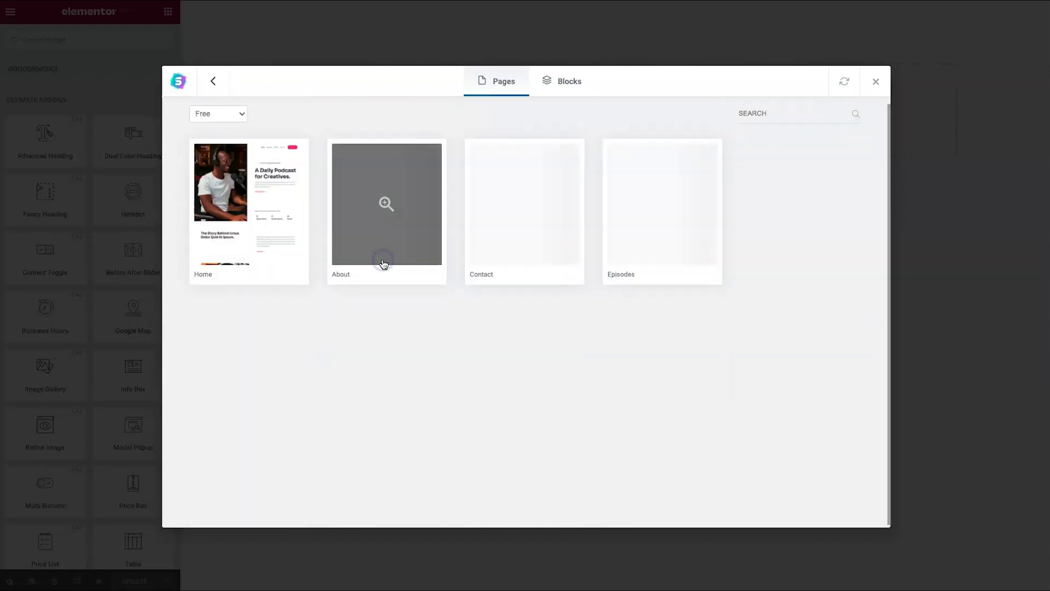
click(245, 203)
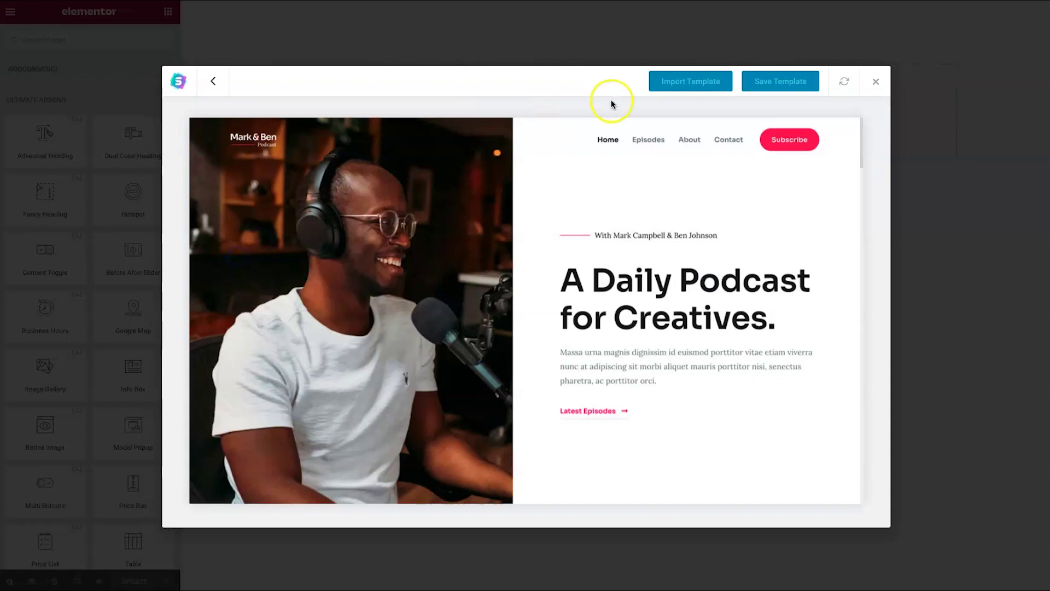
click(690, 82)
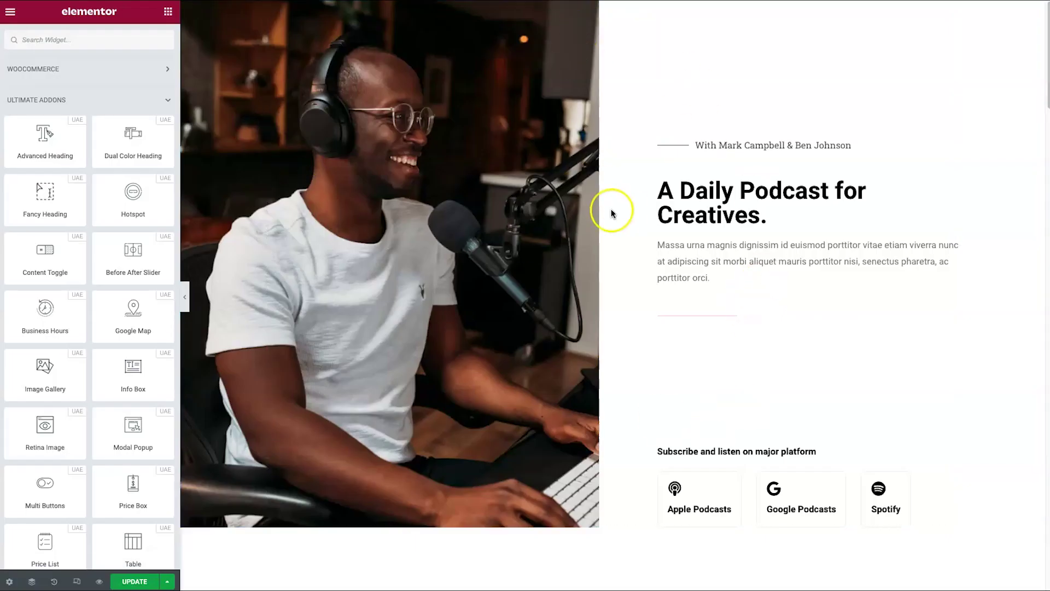
Step: Look over the imported podcast page from its hero section down and back up
scroll(605, 228, down, 15)
scroll(492, 297, down, 5)
scroll(492, 305, up, 10)
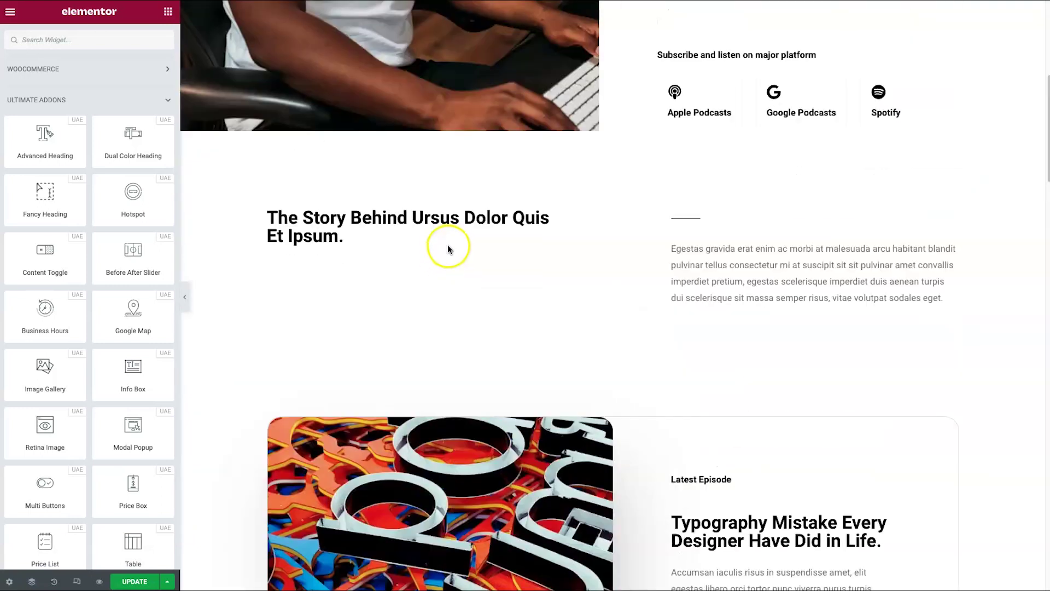
scroll(447, 249, up, 5)
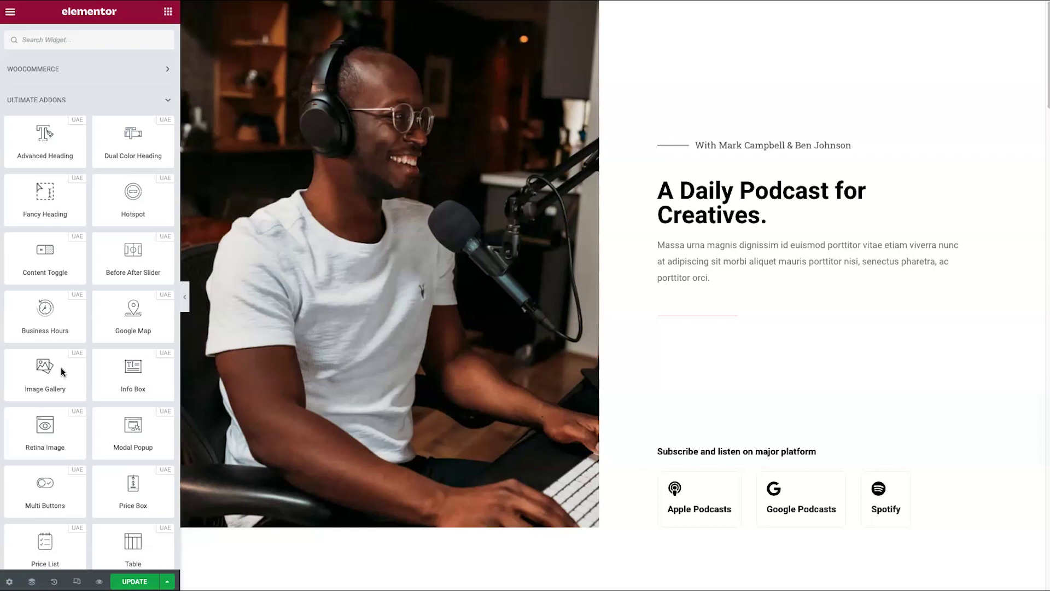
Step: Add the Ultimate Addons Marketing Button widget below the hero section's intro paragraph
click(32, 392)
scroll(62, 403, down, 10)
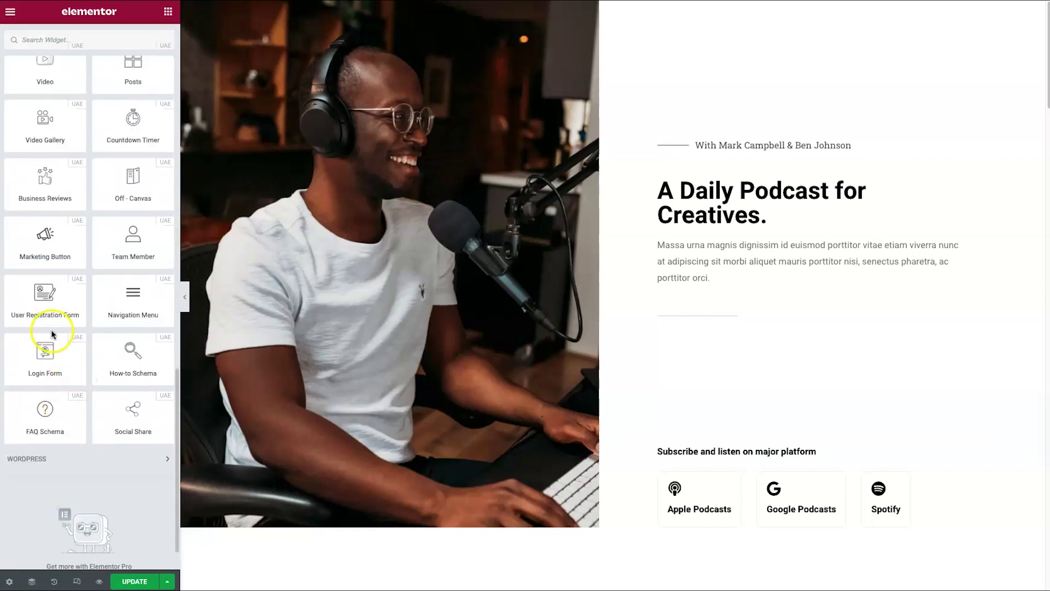
scroll(51, 329, up, 2)
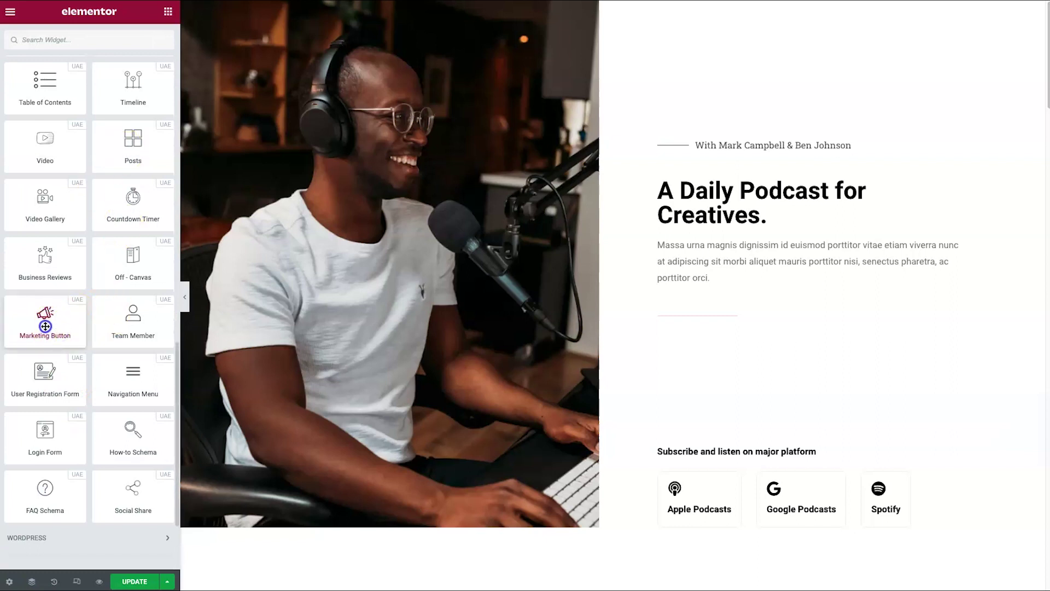
drag(45, 325, 720, 256)
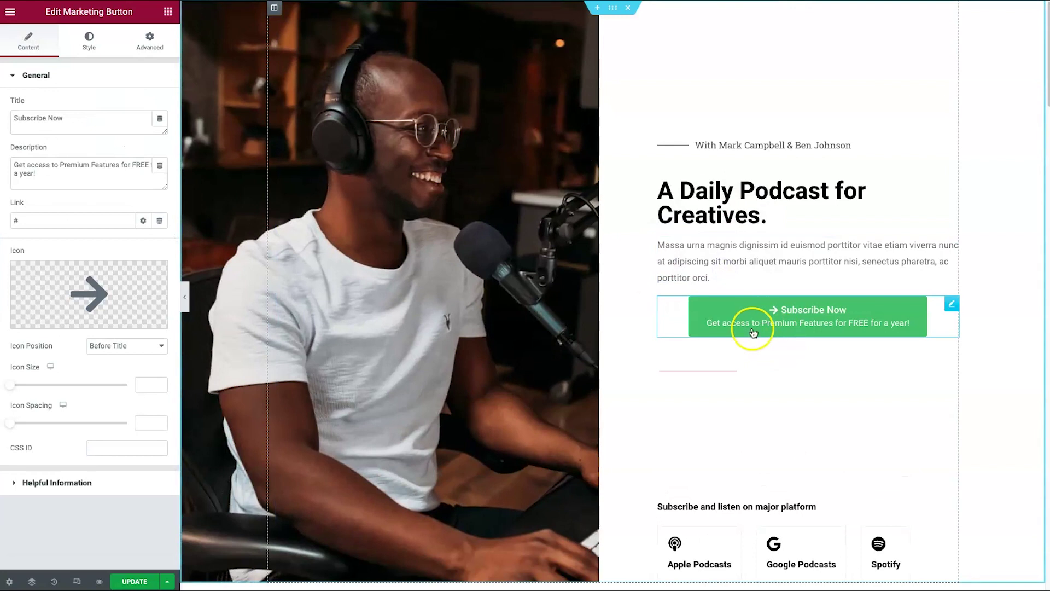
Step: Inspect the Marketing Button's title, description and icon options and its style settings, ending on the content settings
triple_click(32, 116)
triple_click(46, 166)
mouse_move(102, 304)
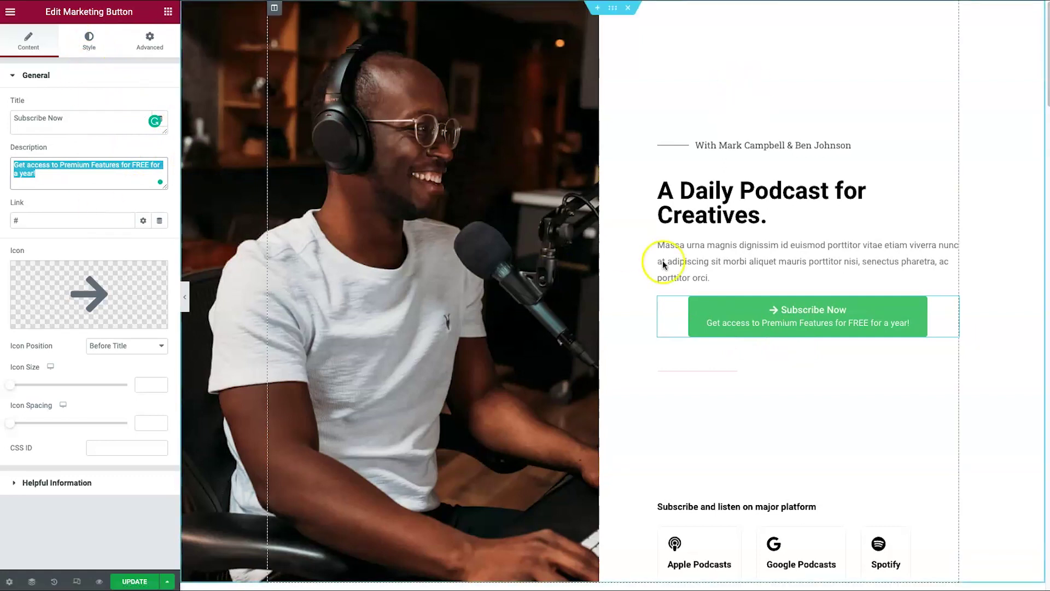
click(89, 50)
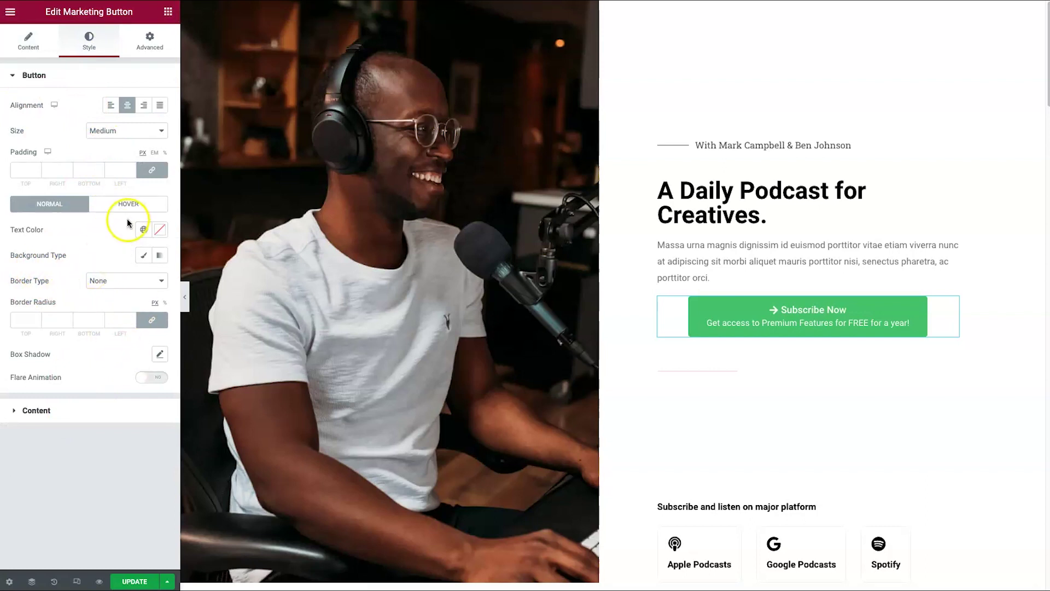
click(42, 51)
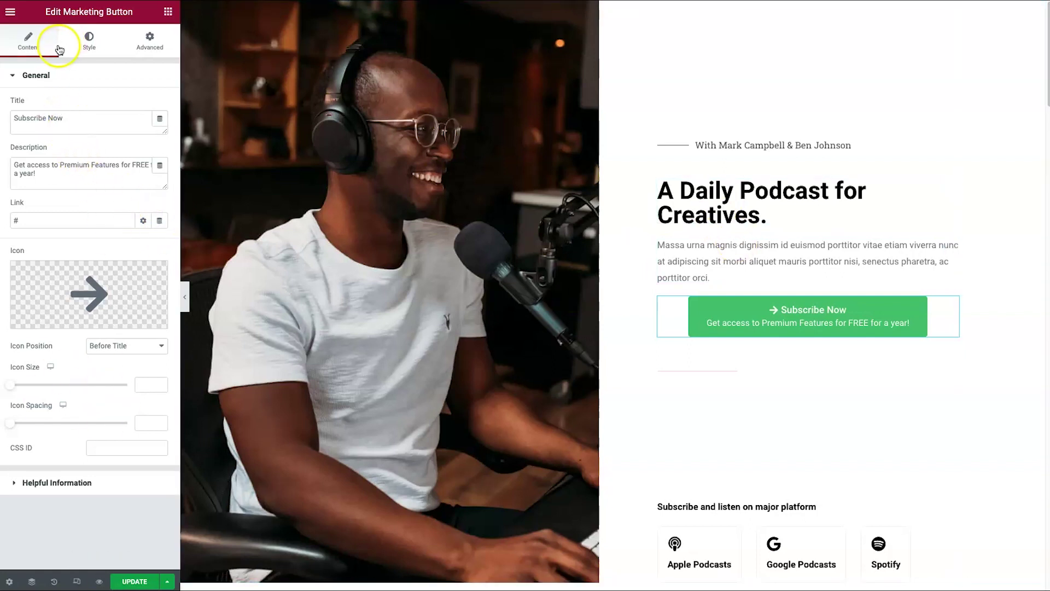
Step: Add the Ultimate Addons Video widget between the hero section's intro paragraph and the Marketing Button
click(165, 16)
scroll(117, 306, down, 10)
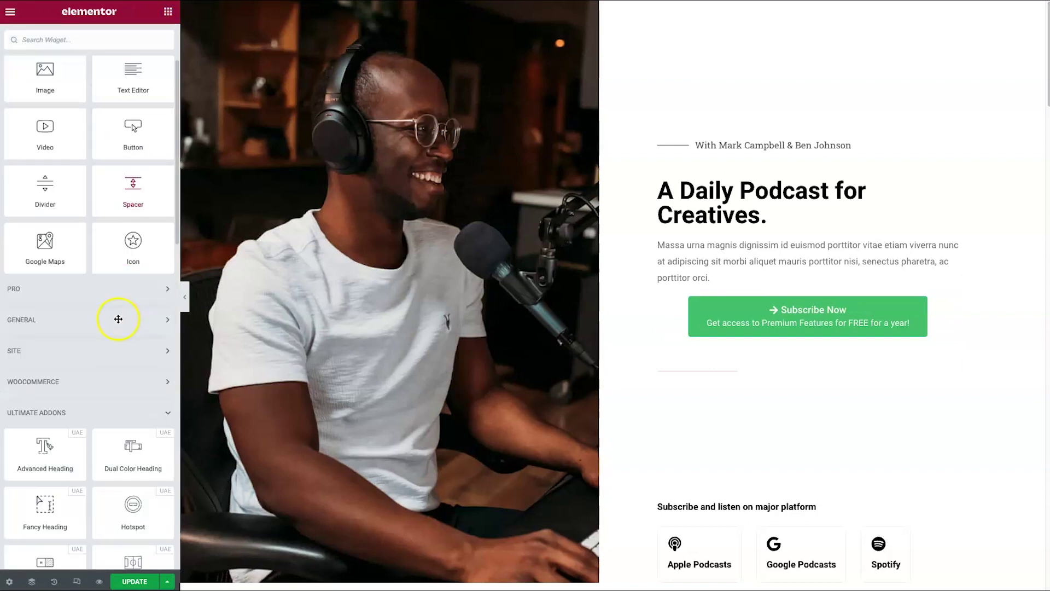
scroll(98, 342, down, 3)
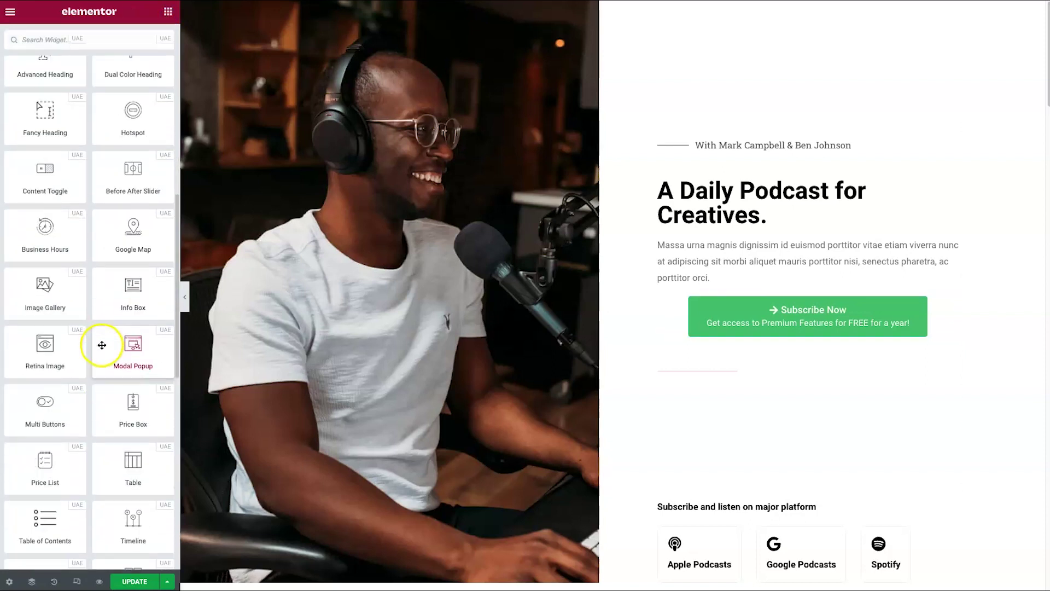
scroll(94, 337, down, 1)
scroll(104, 364, down, 8)
drag(71, 326, 755, 301)
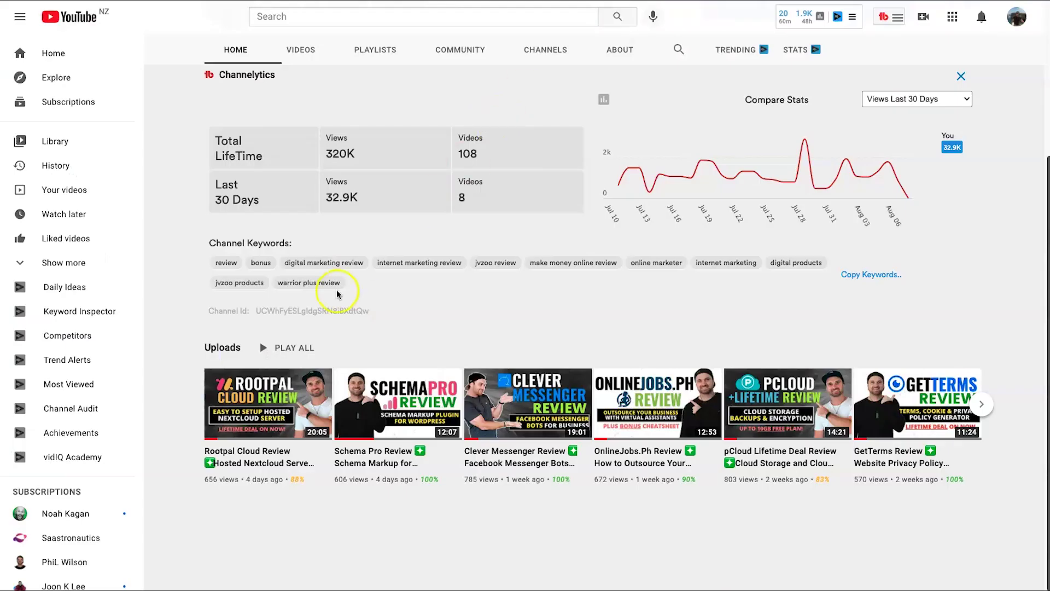
Step: Copy the Schema Pro Review video's link from the YouTube channel page and set it as the Video widget's link
right_click(398, 384)
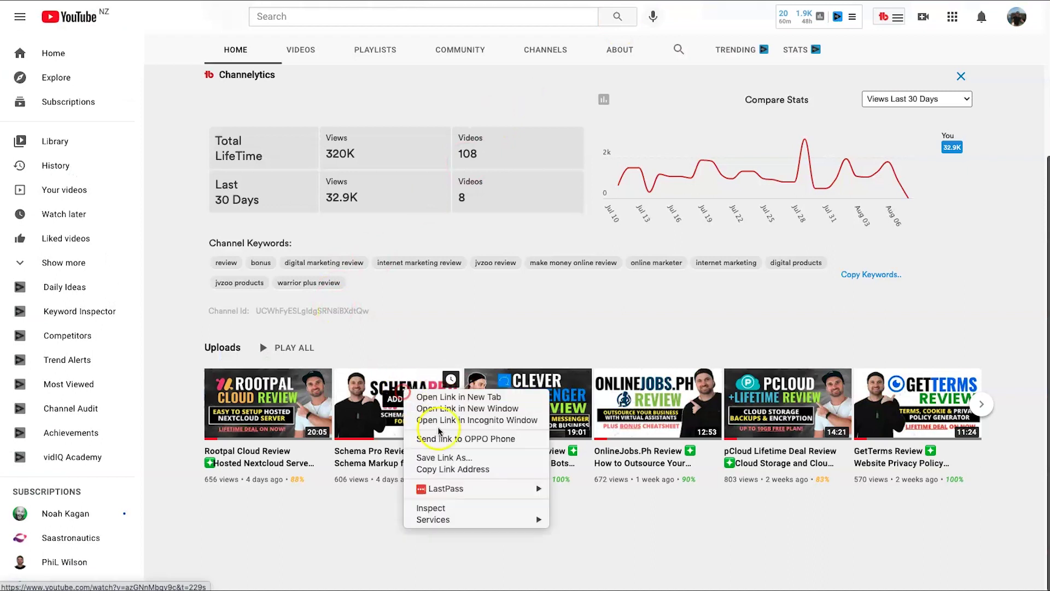
click(438, 468)
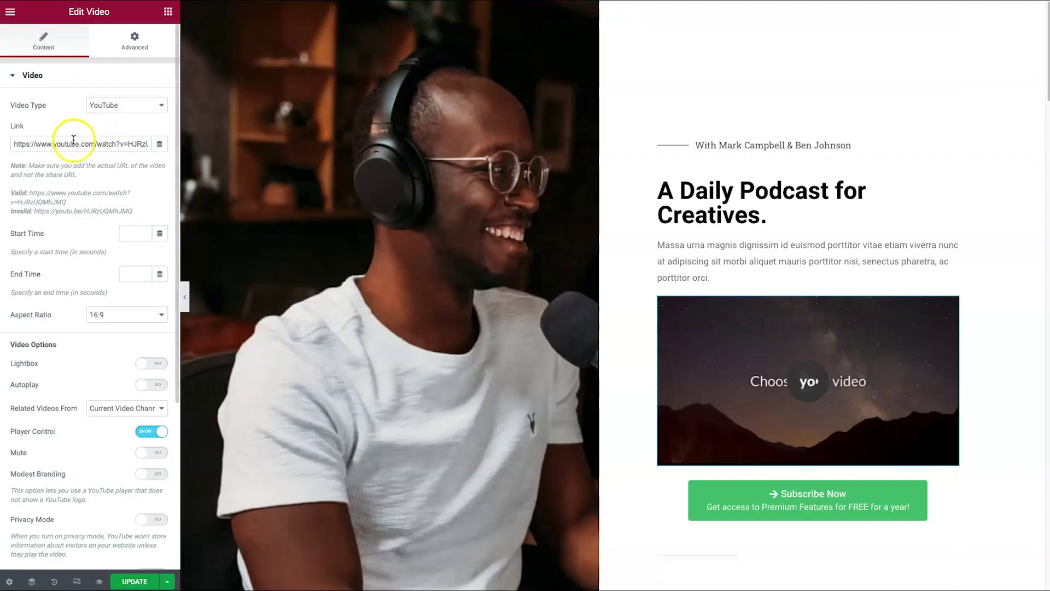
double_click(73, 143)
click(73, 142)
key(ctrl+v)
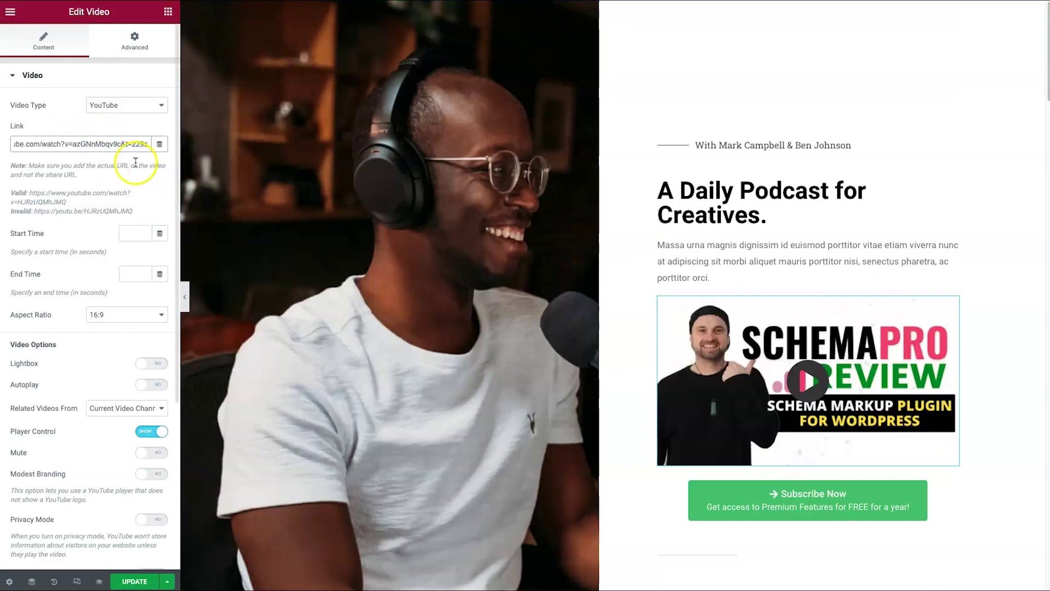
key(BackSpace)
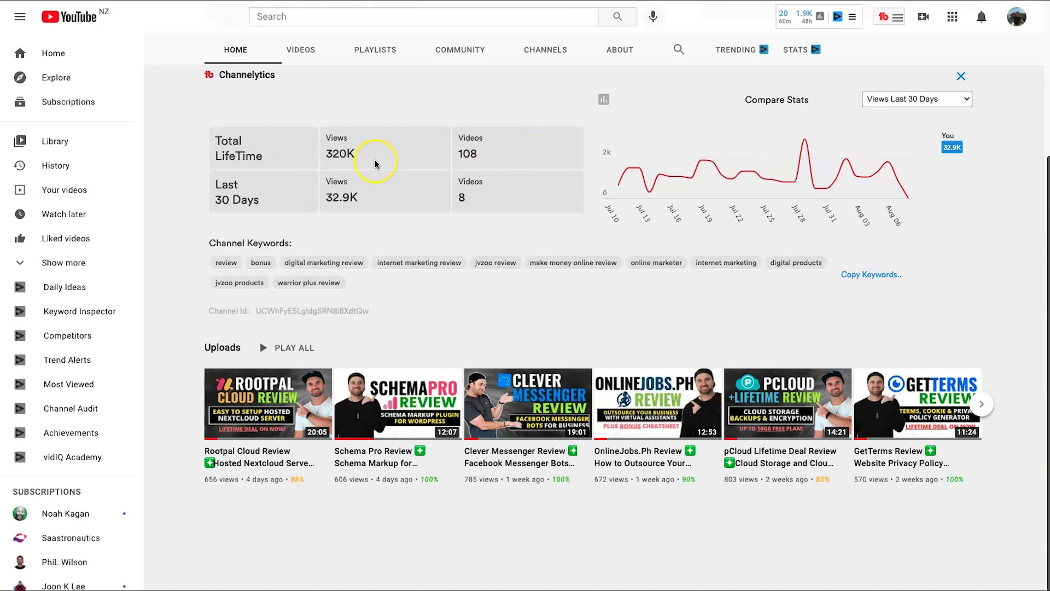
Step: Enable the Video widget's YouTube subscribe bar and enter the channel ID copied from the YouTube channel page's address
right_click(236, 1)
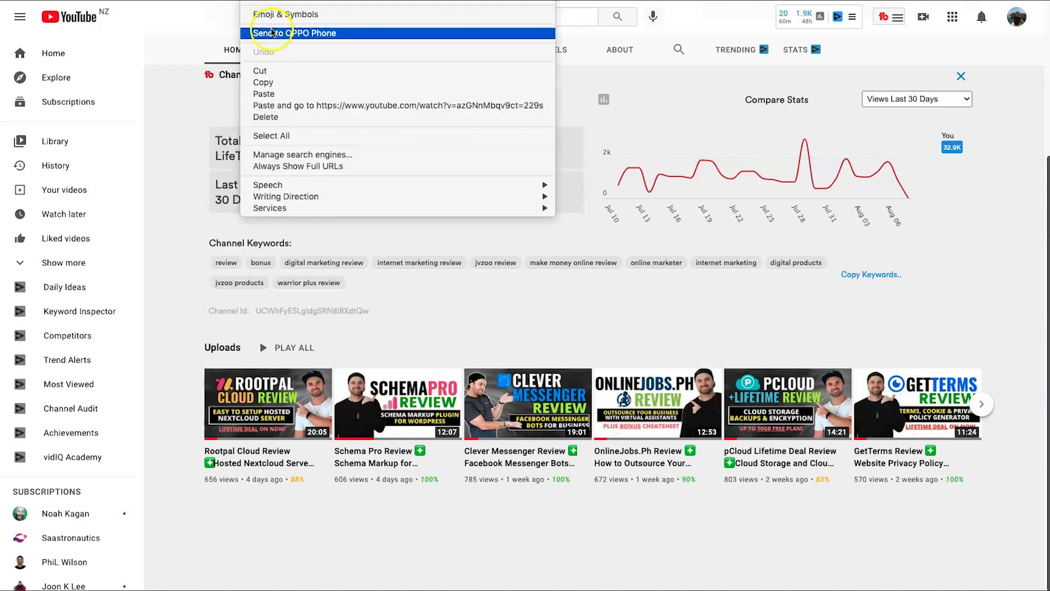
click(265, 76)
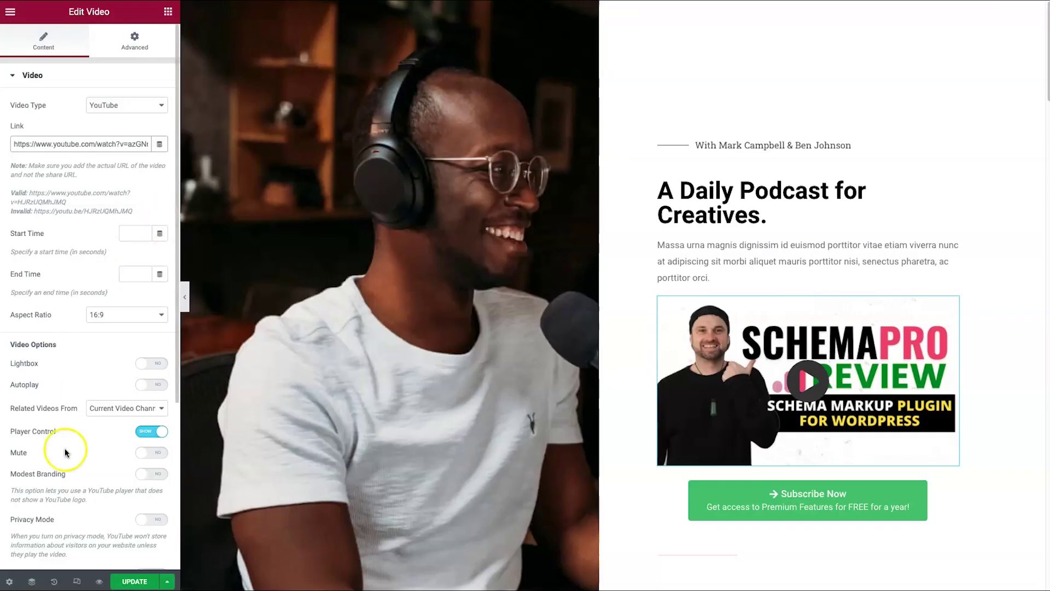
scroll(73, 449, down, 5)
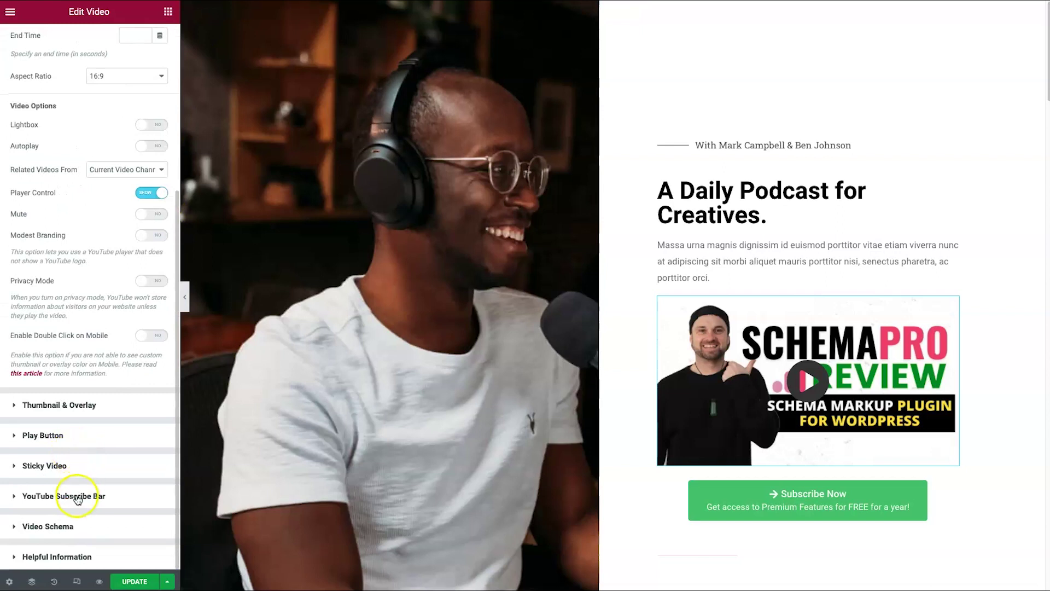
click(76, 495)
click(159, 225)
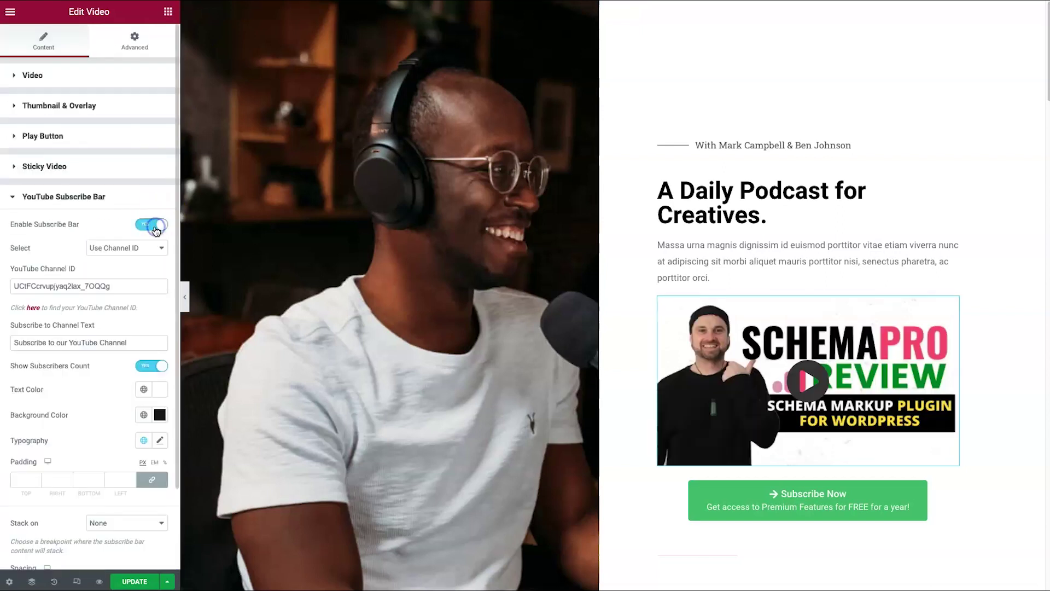
double_click(98, 280)
key(ctrl+v)
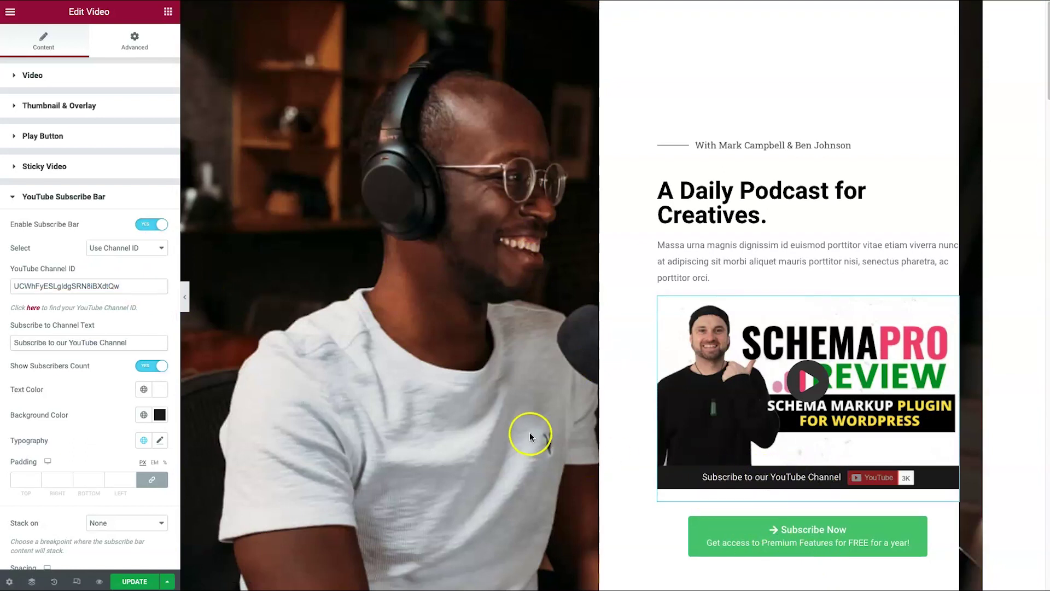
Step: Examine the subscribe bar's channel text, its YouTube button on the page and the remaining color, stacking and spacing options
click(70, 339)
triple_click(33, 339)
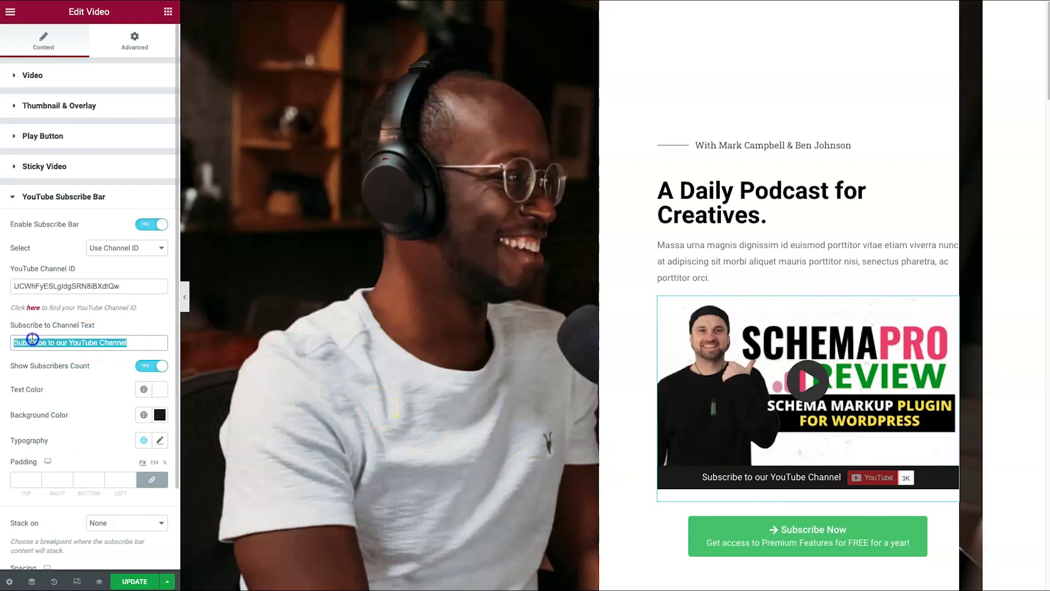
click(51, 341)
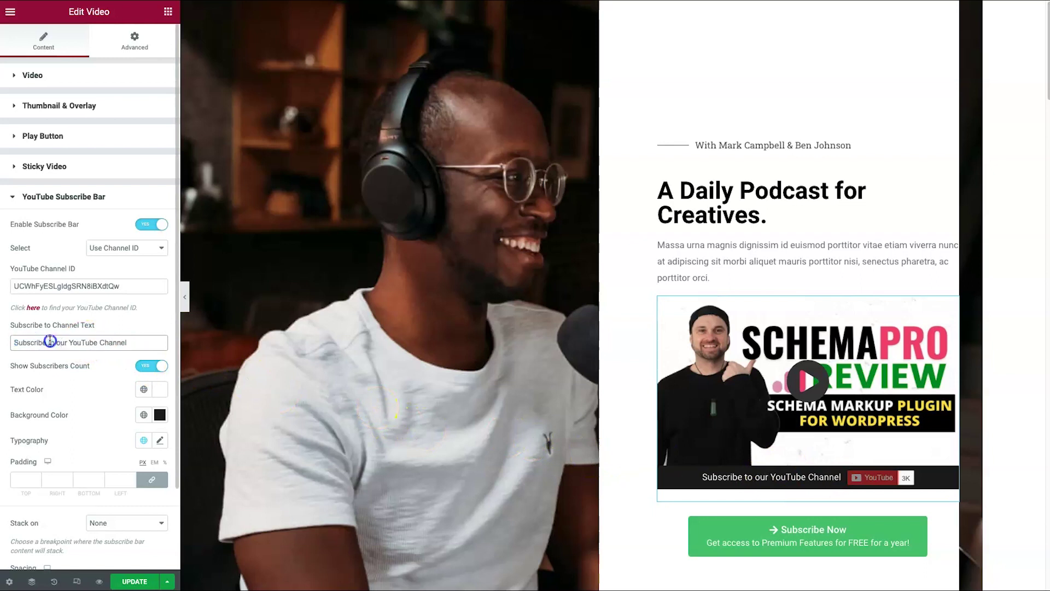
click(878, 484)
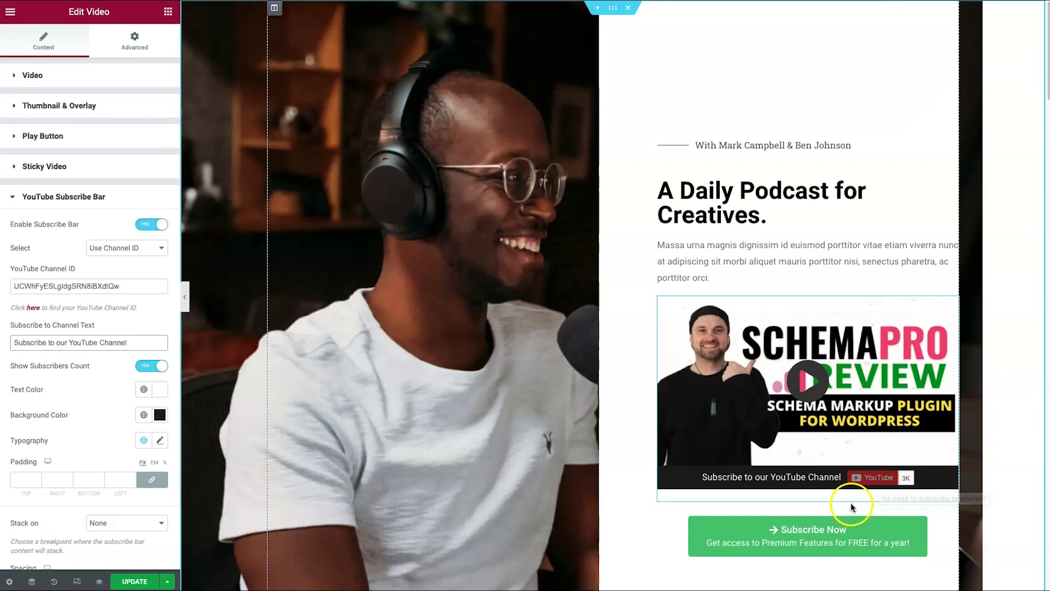
click(872, 479)
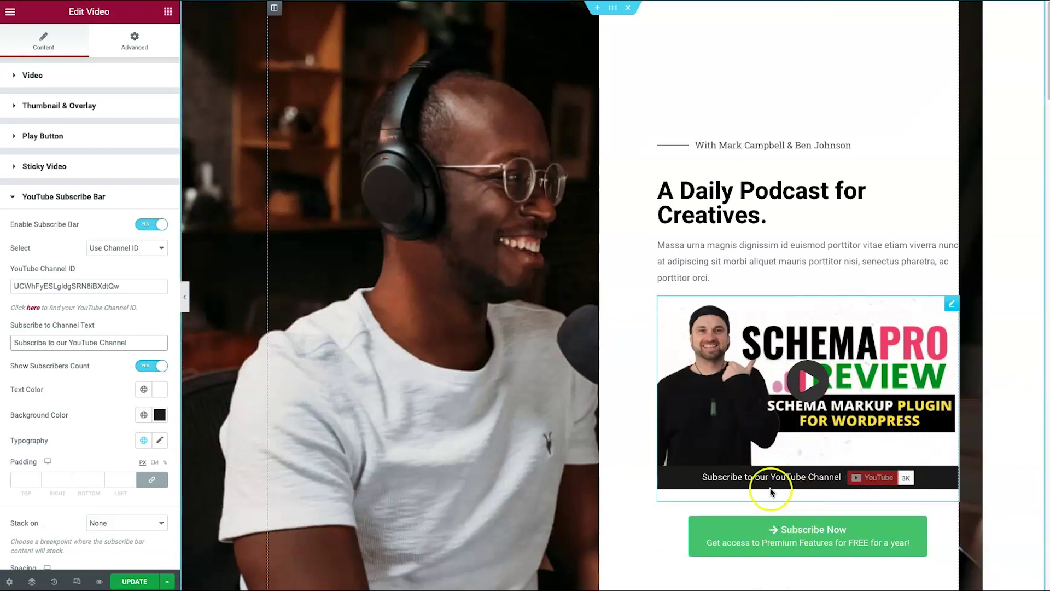
scroll(695, 425, down, 1)
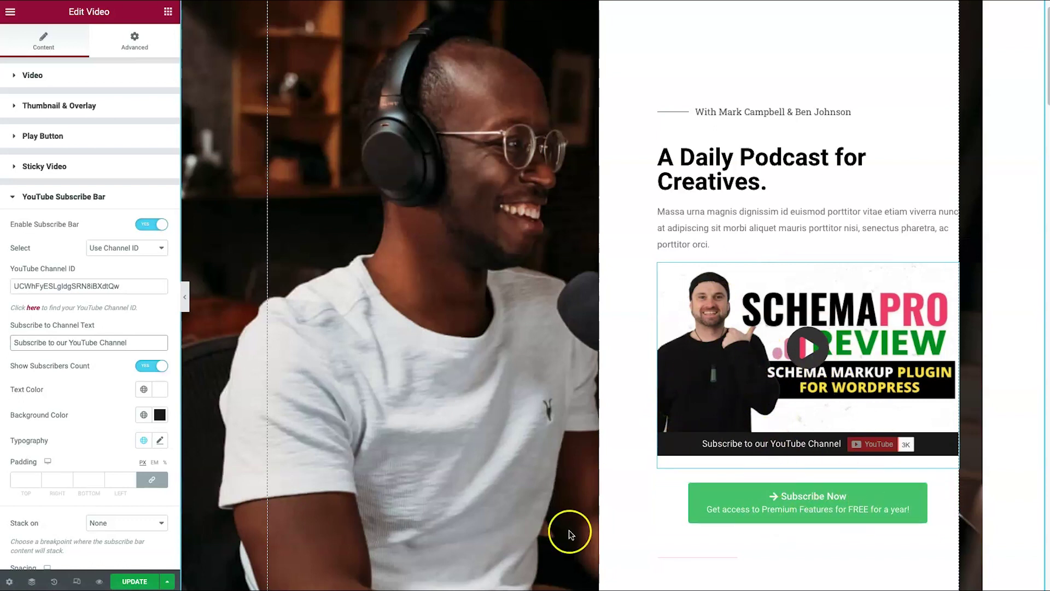
scroll(116, 447, down, 2)
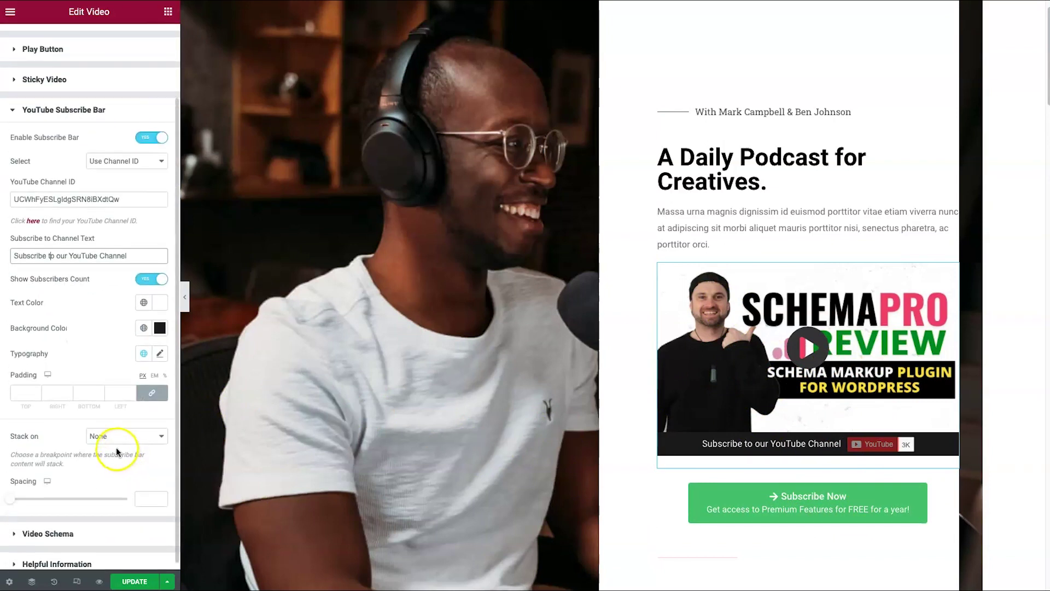
scroll(145, 82, up, 2)
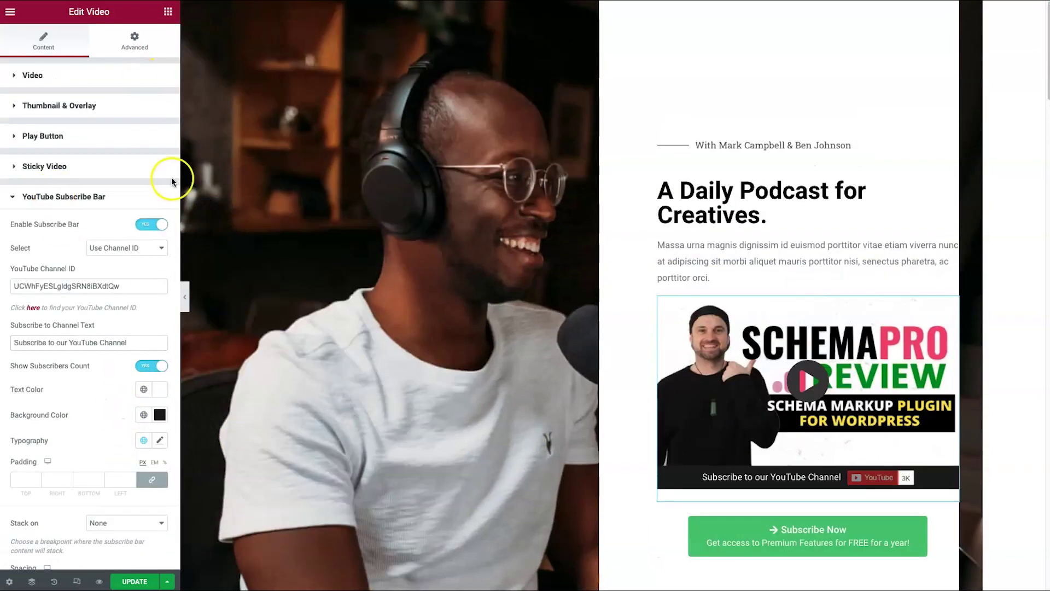
Step: Enable sticky video for the Video widget and check how it follows the page below the hero section
click(144, 174)
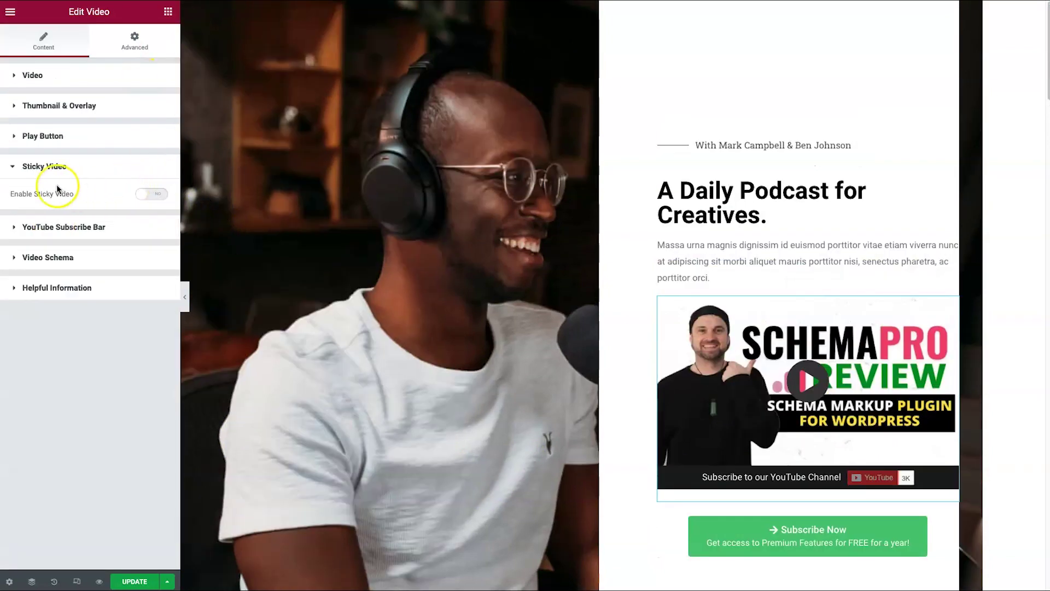
click(148, 194)
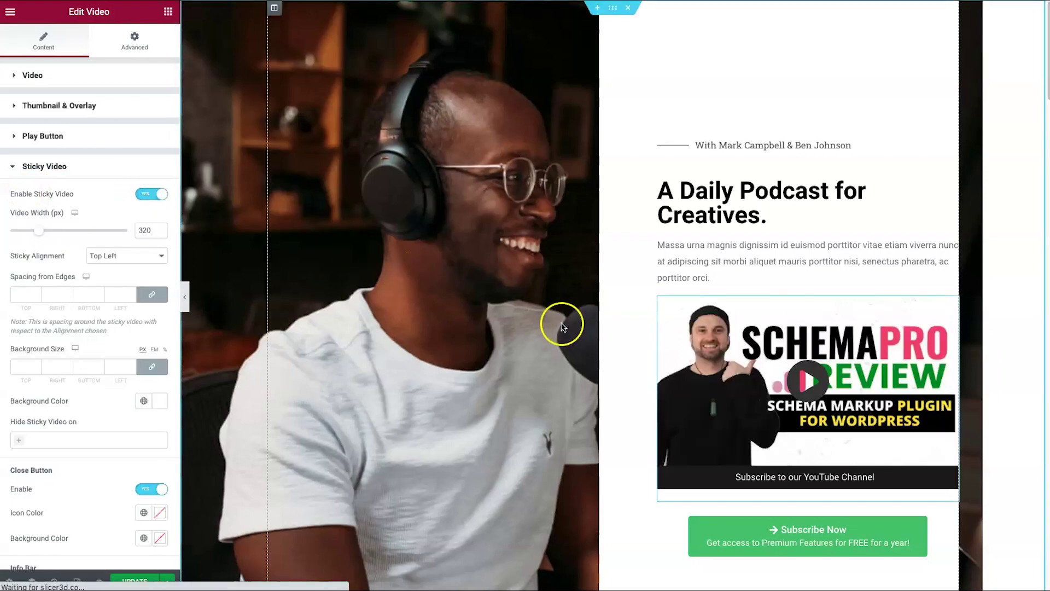
scroll(565, 327, down, 15)
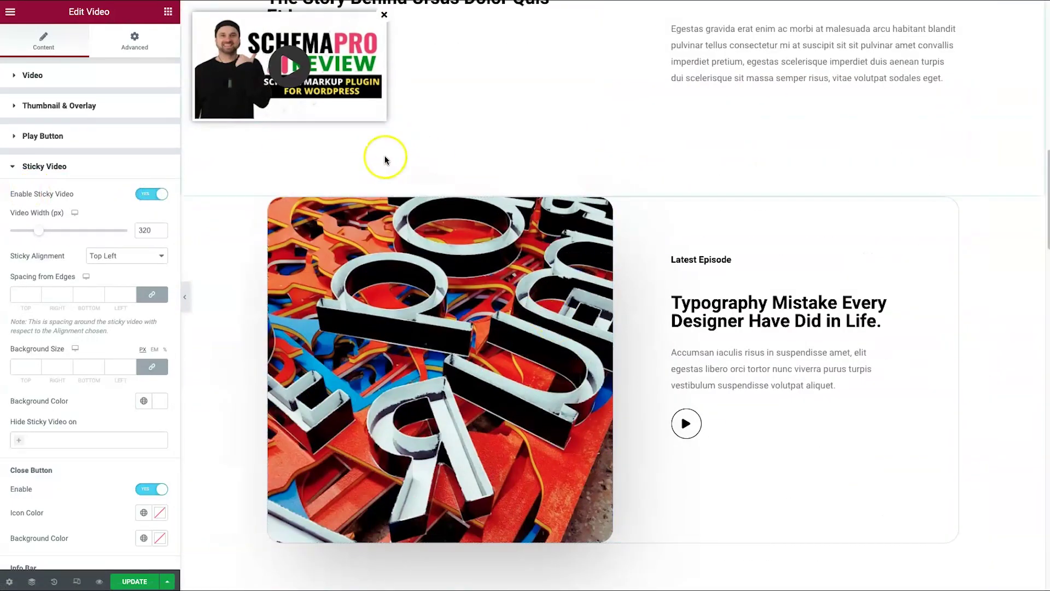
scroll(479, 254, down, 1)
scroll(450, 246, up, 15)
scroll(567, 274, down, 8)
scroll(567, 273, down, 4)
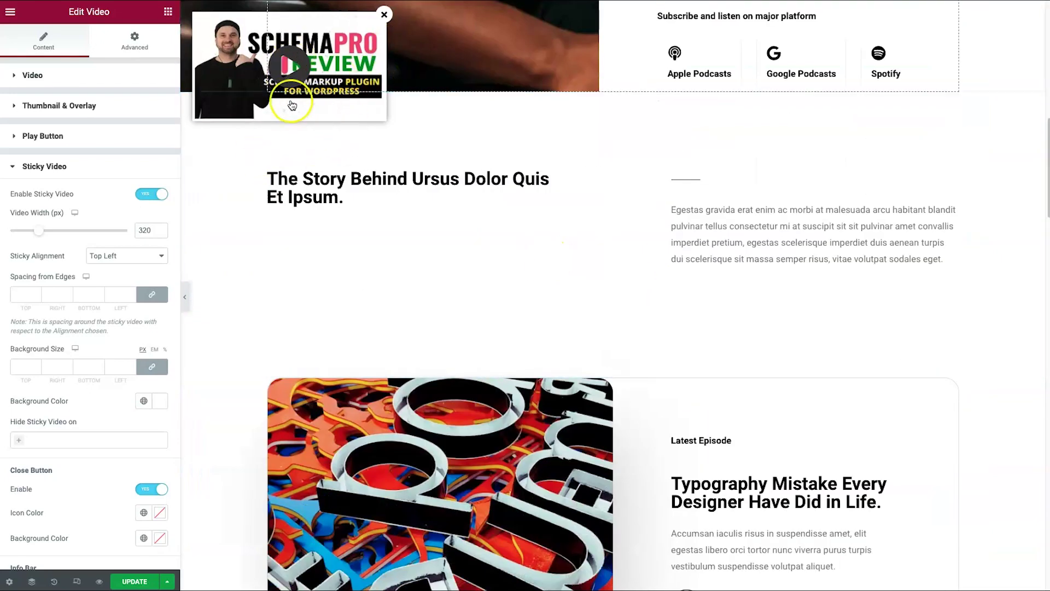
Step: Try the Center Right sticky alignment, return it to Top Left, and turn the sticky video off
click(113, 256)
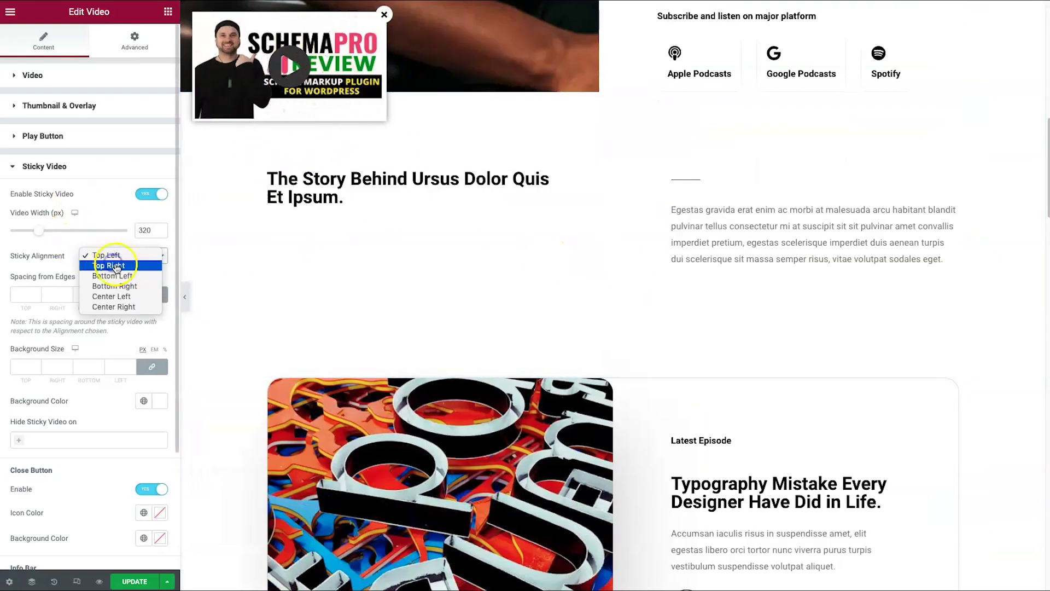
click(121, 307)
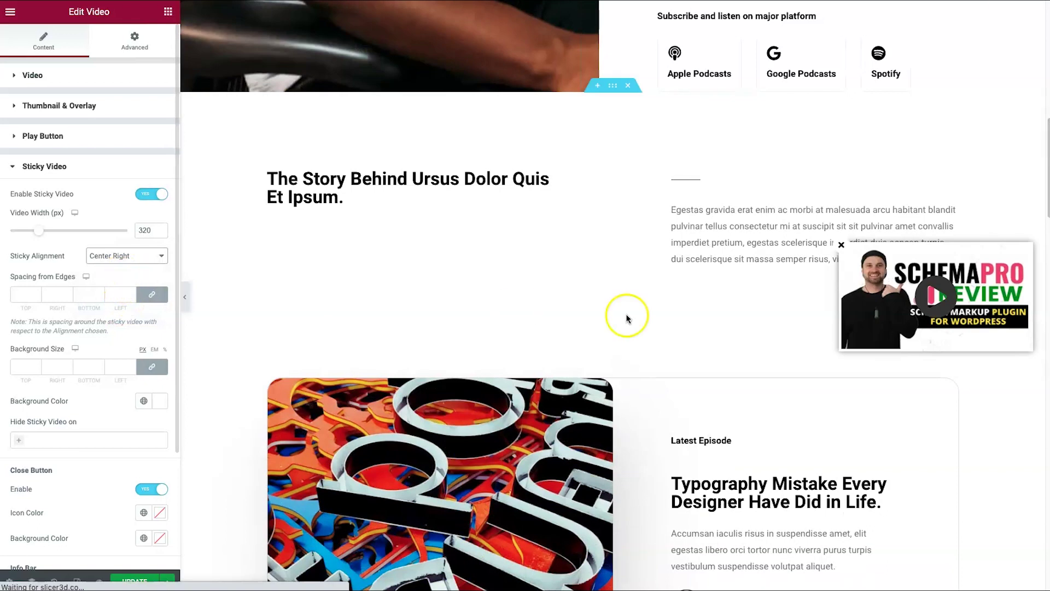
click(124, 255)
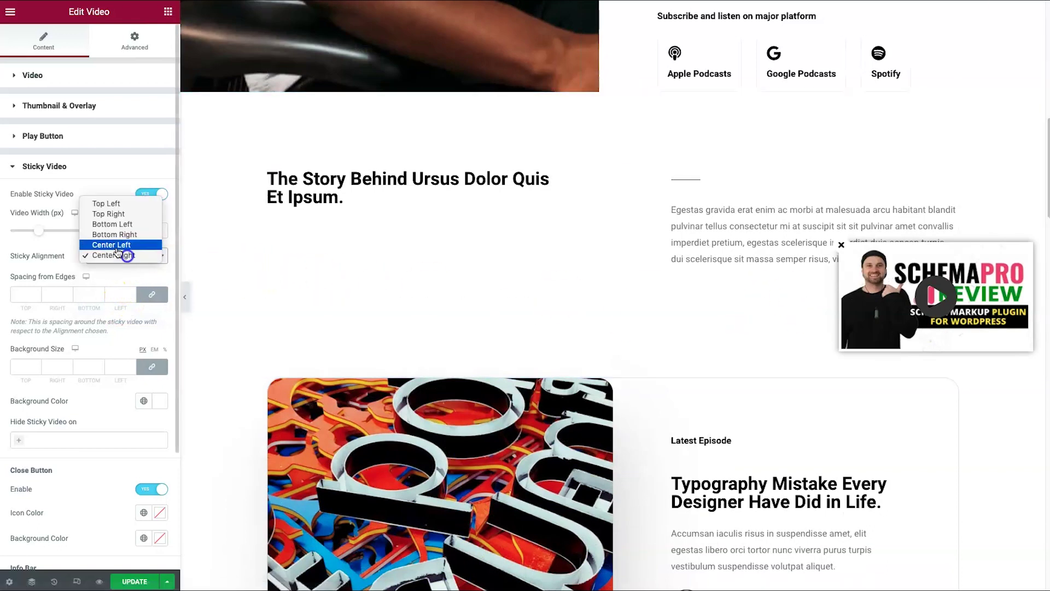
click(121, 209)
scroll(534, 269, up, 10)
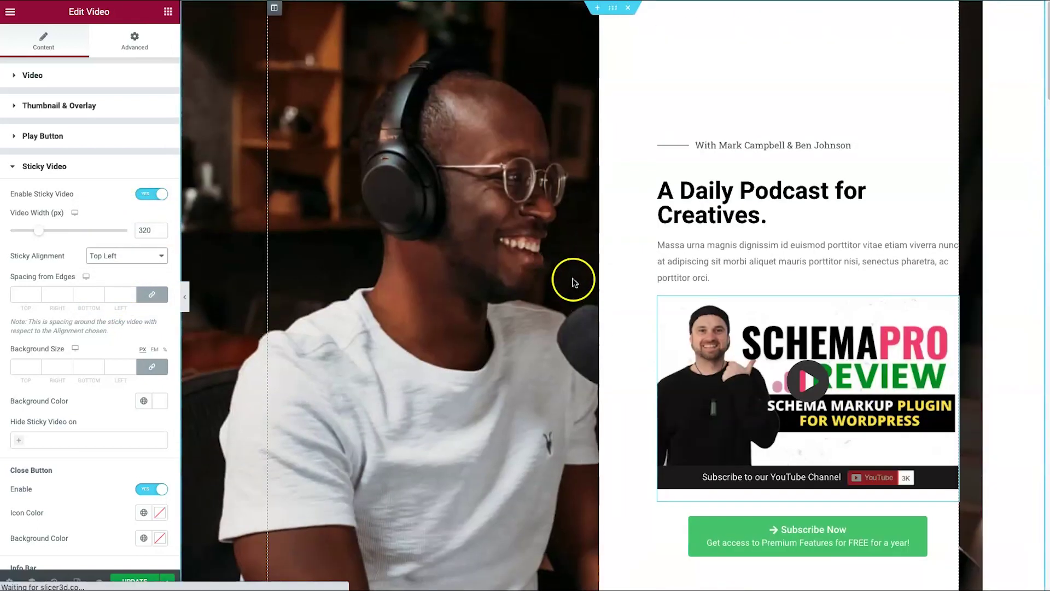
scroll(471, 287, down, 8)
scroll(441, 202, up, 8)
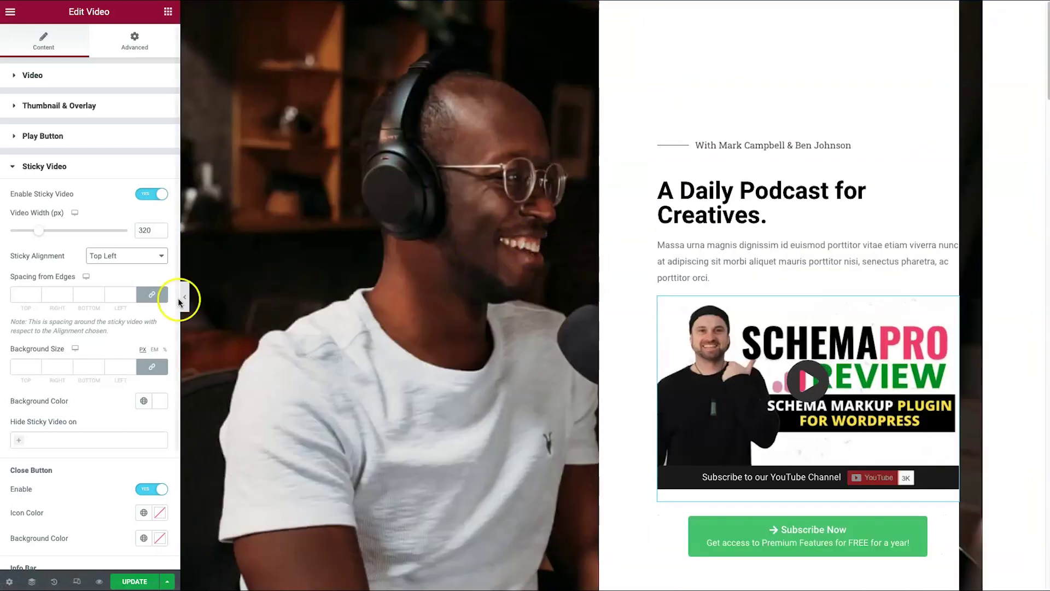
click(158, 192)
Step: Try the default and image styles for the video's play button, and set it back to Icon
click(109, 137)
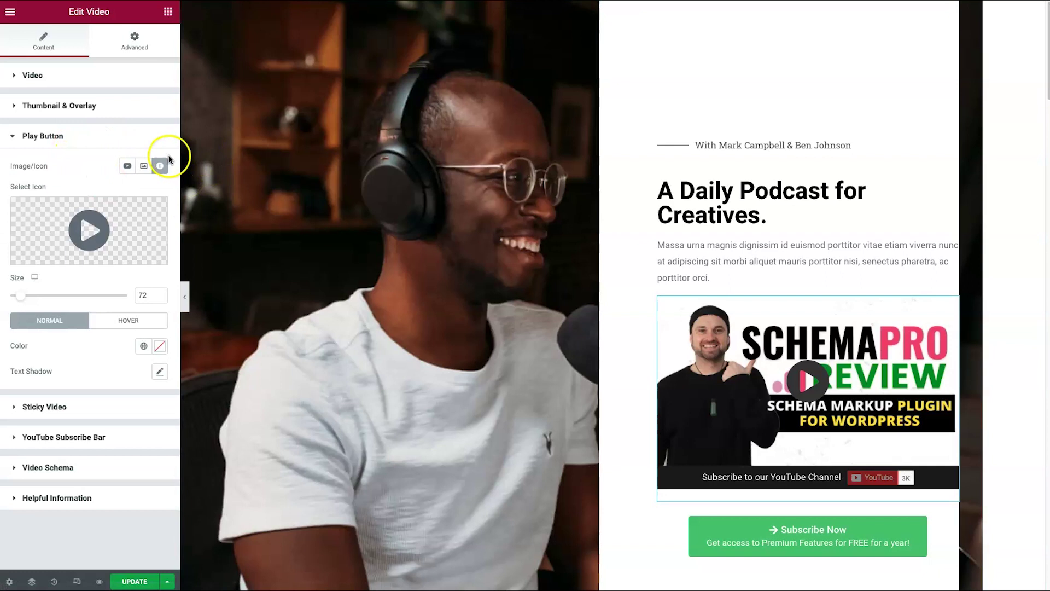
click(127, 166)
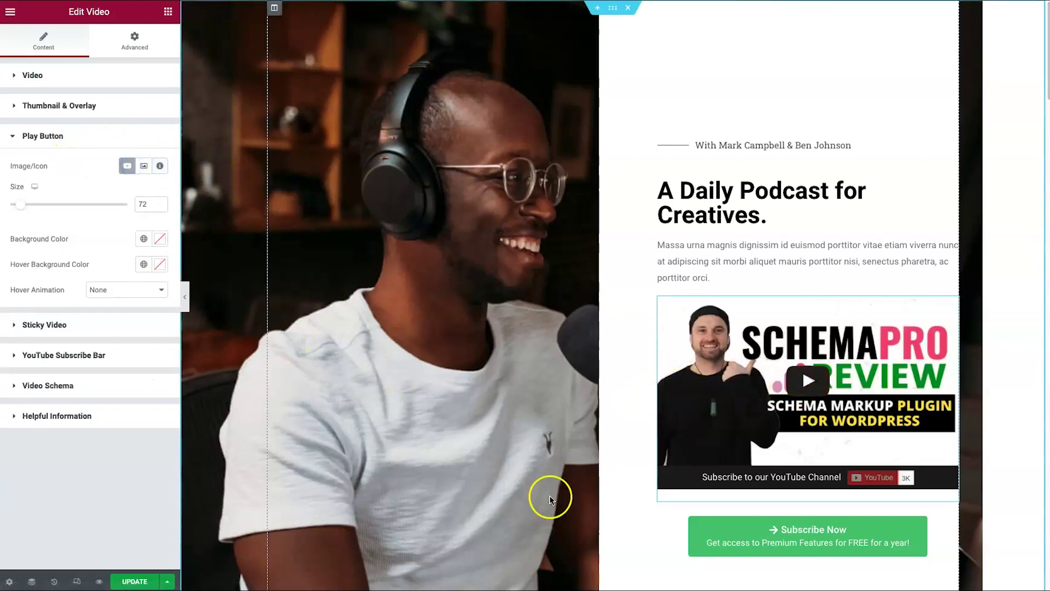
click(143, 167)
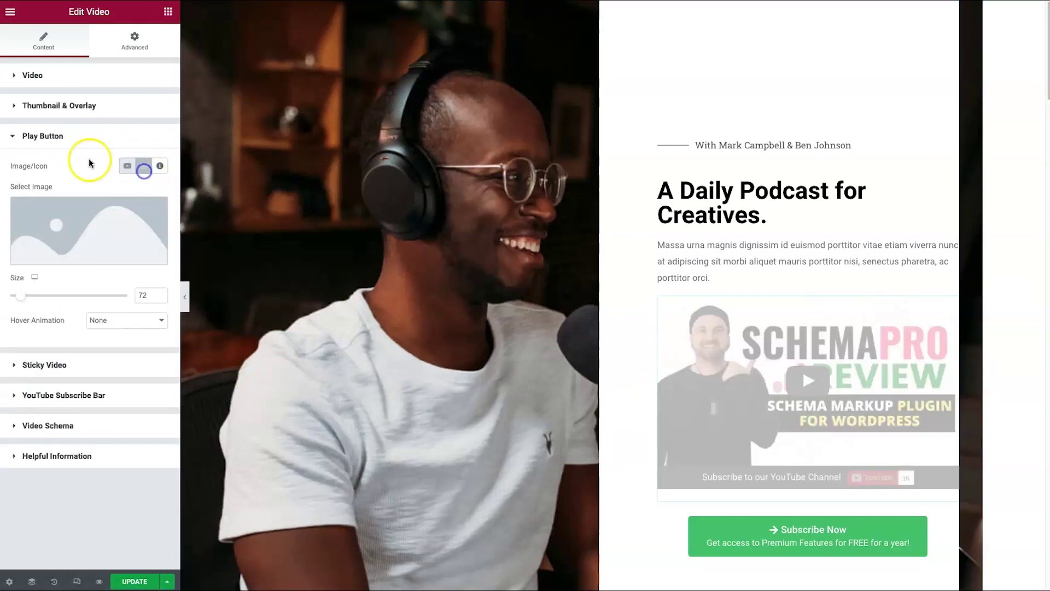
click(160, 166)
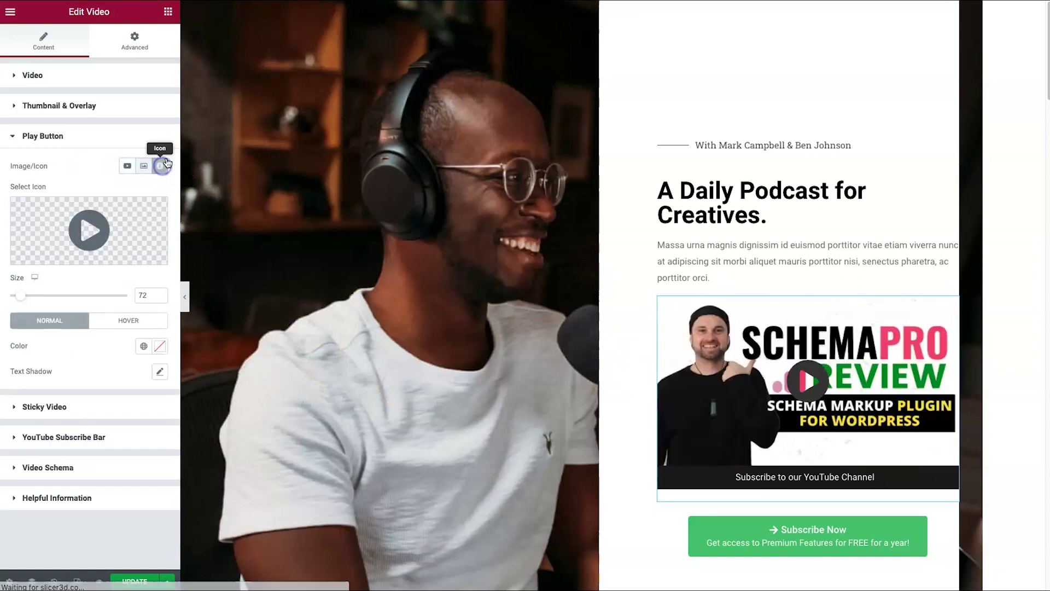
Step: Add the Ultimate Addons Modal Popup widget between the hero section's intro paragraph and the video
click(167, 12)
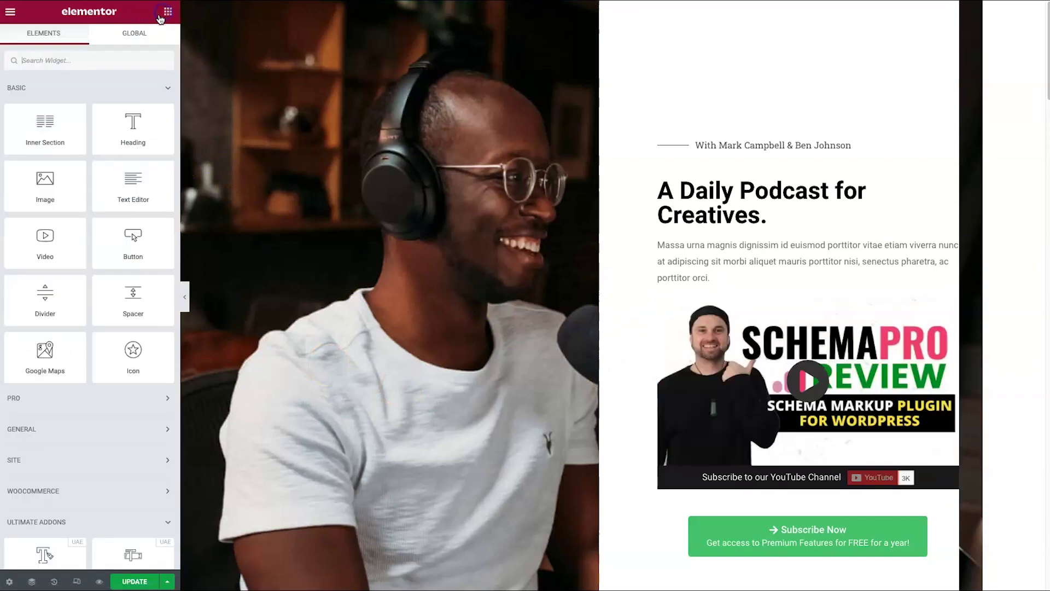
scroll(129, 288, down, 10)
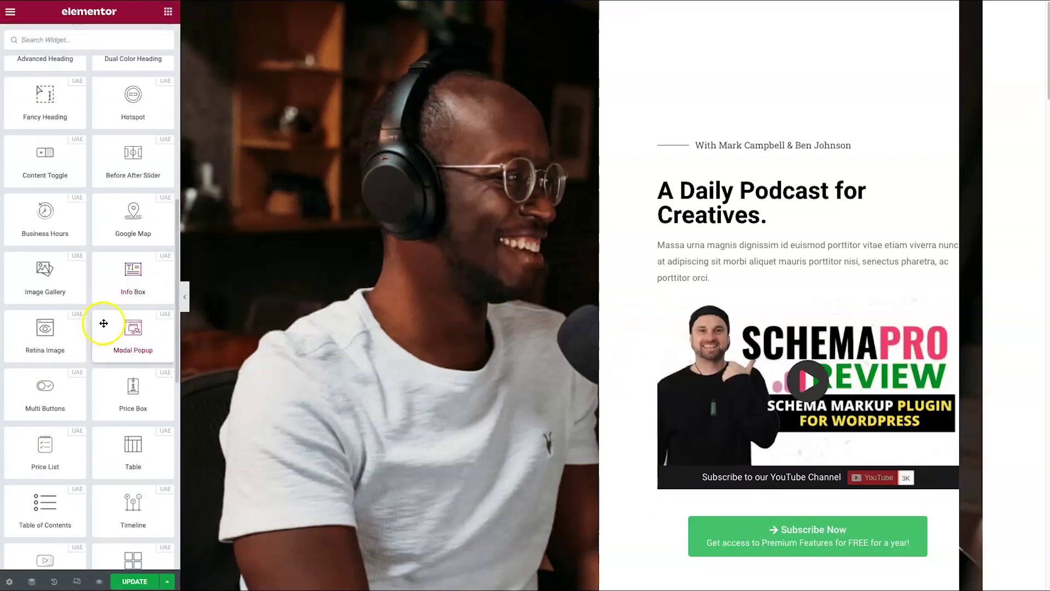
scroll(117, 328, down, 3)
drag(115, 198, 787, 275)
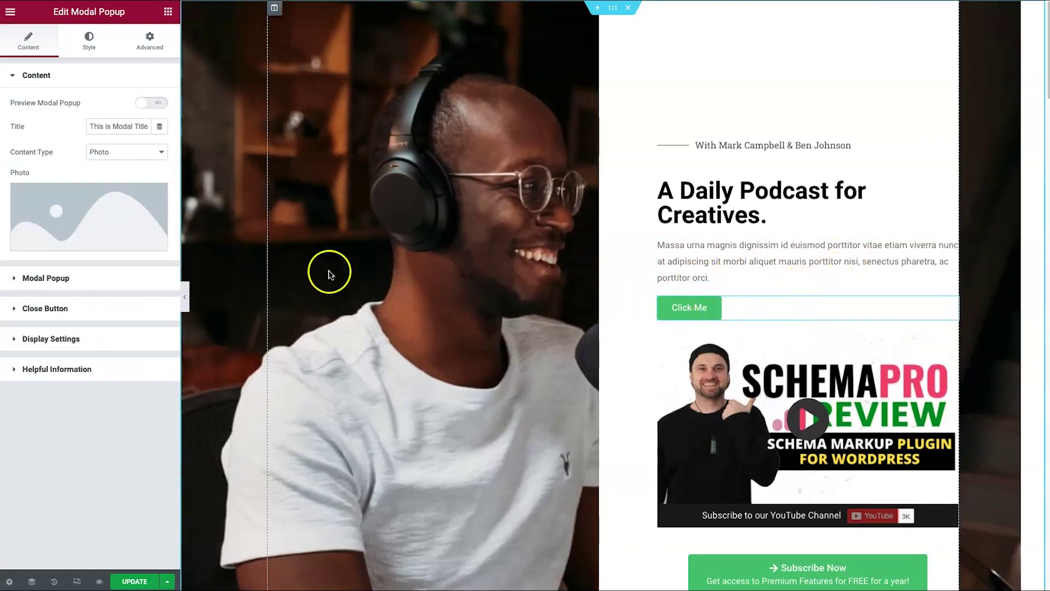
Step: Review the Modal Popup's popup settings and content types, and preview the popup with its placeholder photo
click(94, 282)
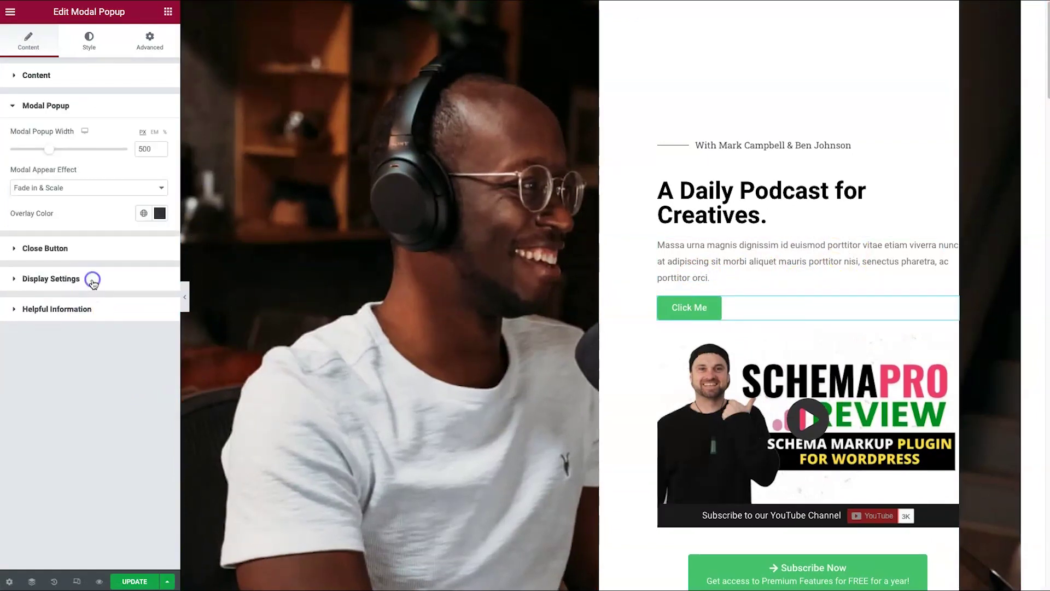
click(41, 75)
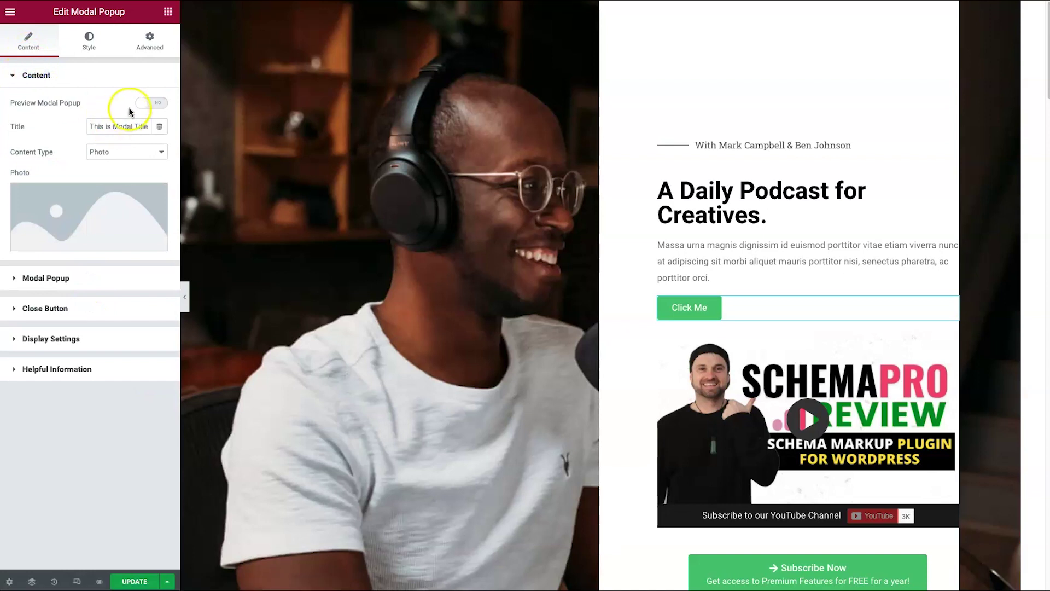
click(130, 152)
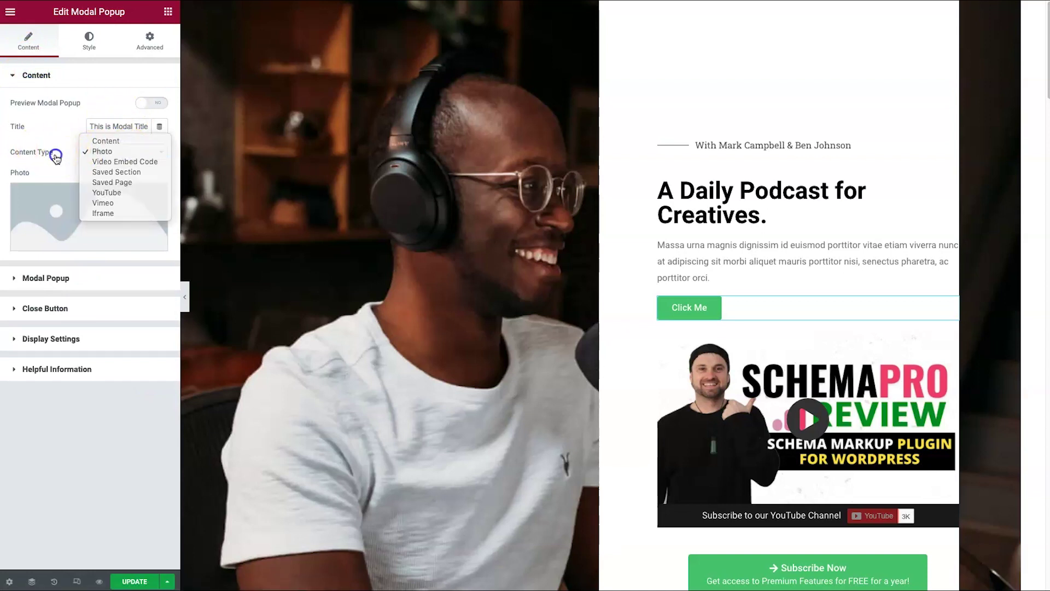
click(56, 158)
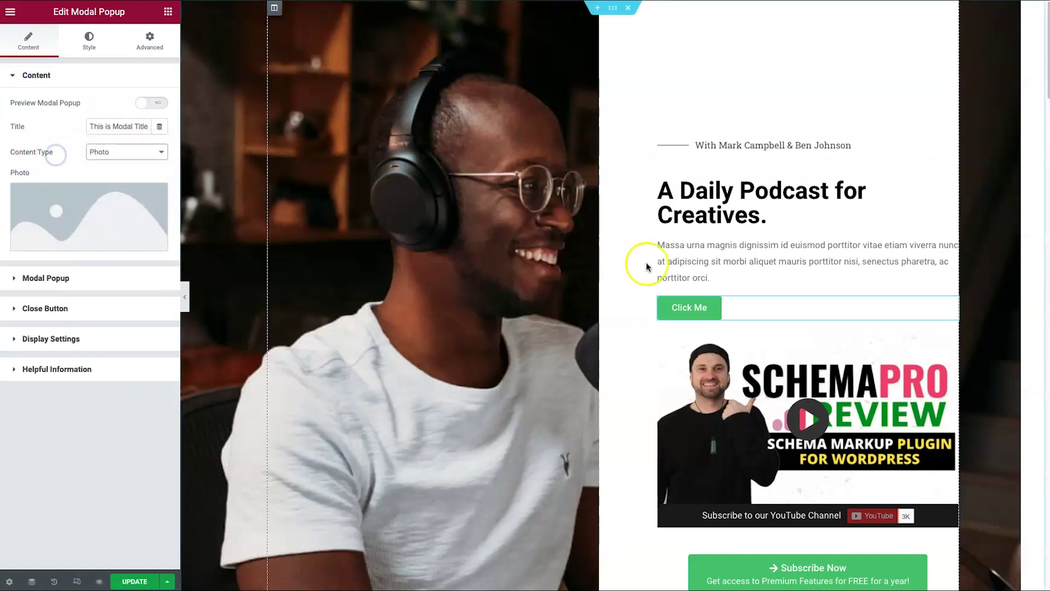
click(674, 314)
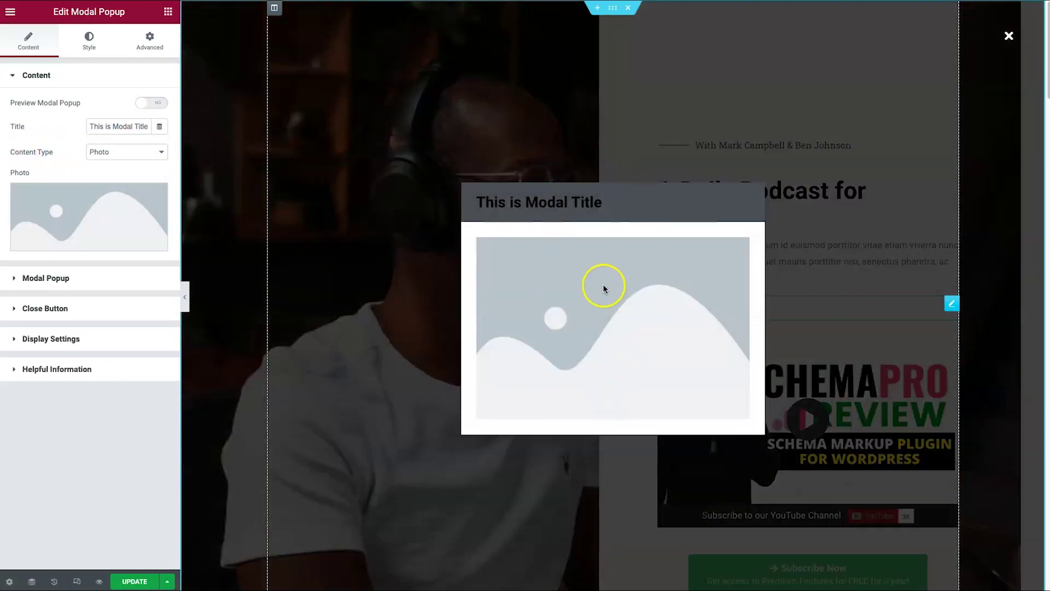
click(1008, 37)
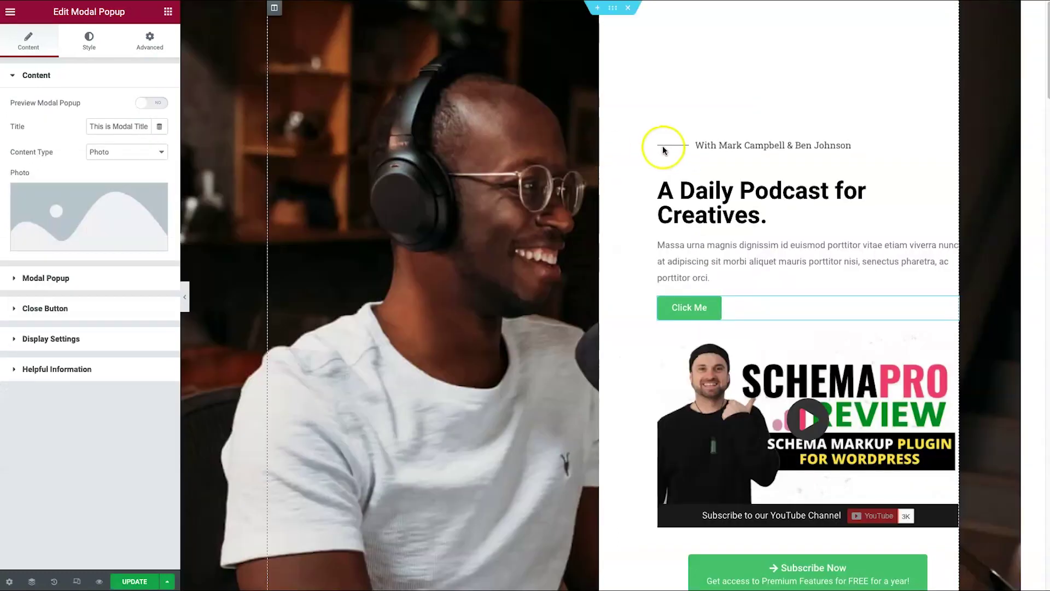
Step: Look at the hero section's options for saving it as a template
scroll(608, 288, down, 8)
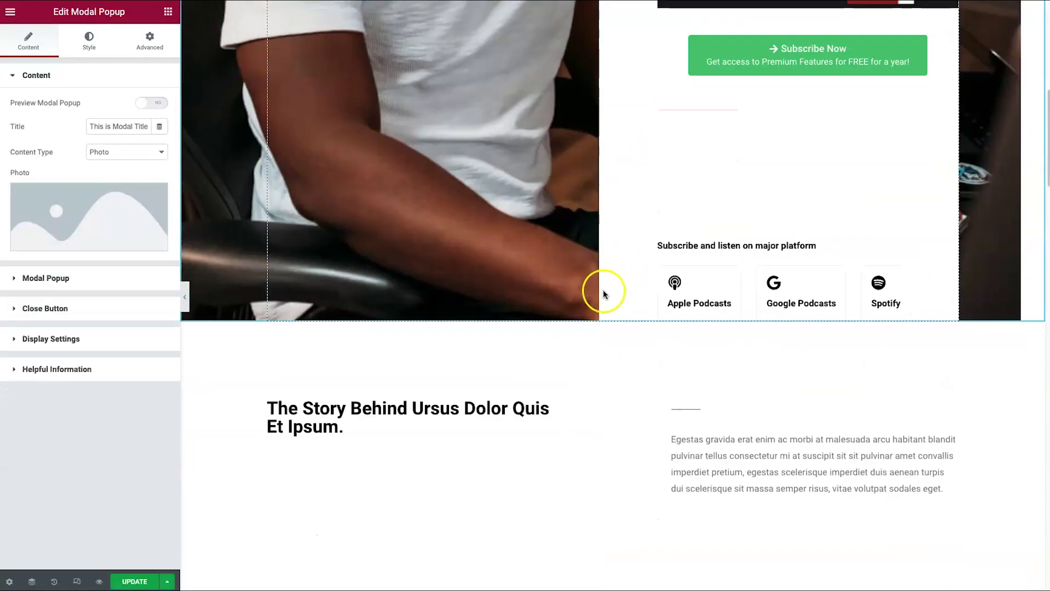
right_click(613, 316)
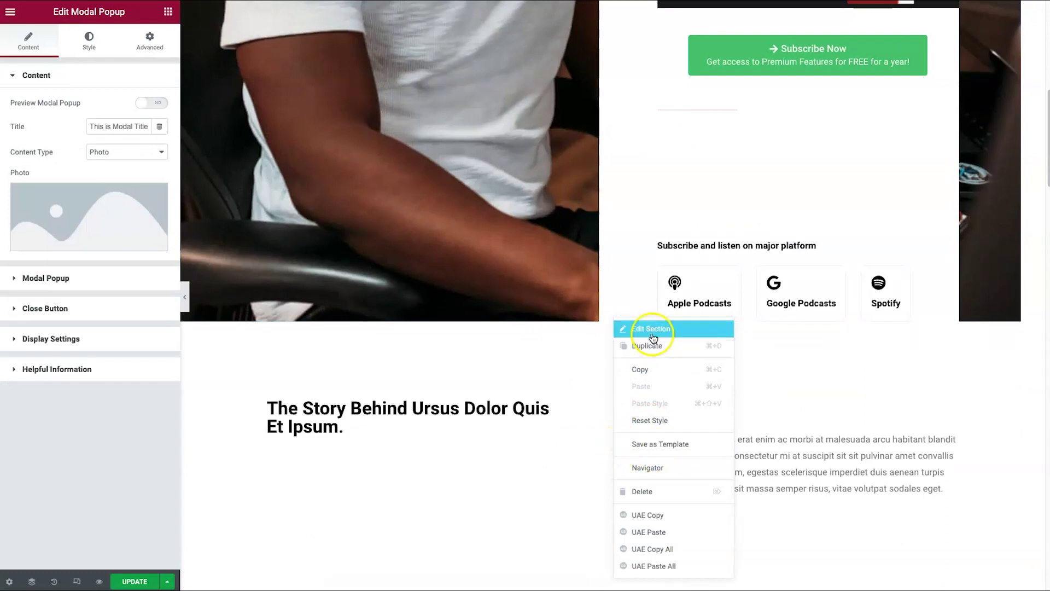
click(497, 366)
scroll(497, 367, up, 9)
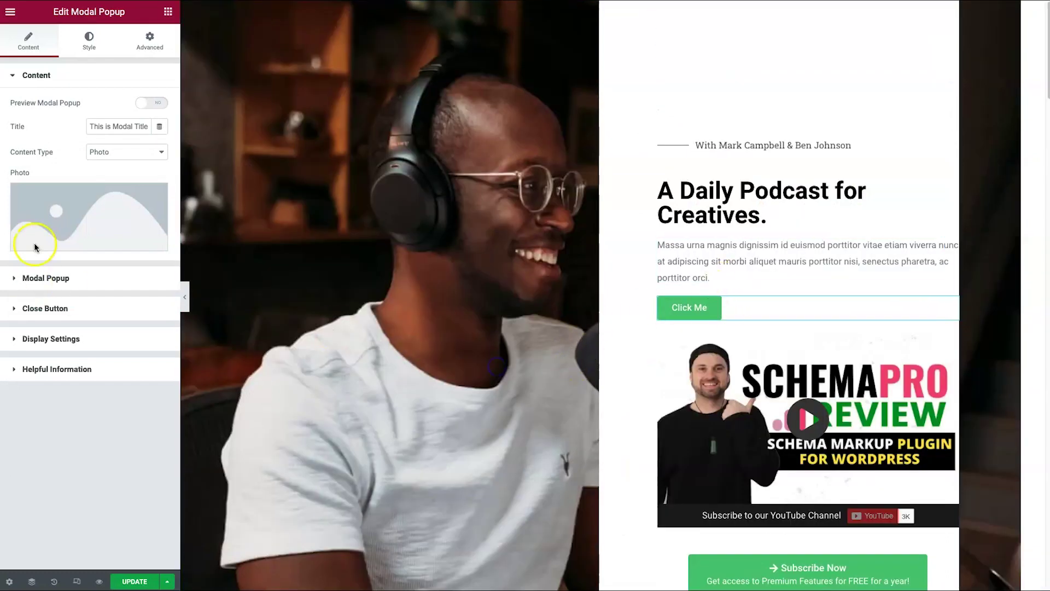
Step: Set the Modal Popup's content to the saved section Modal Test and preview the popup
click(115, 146)
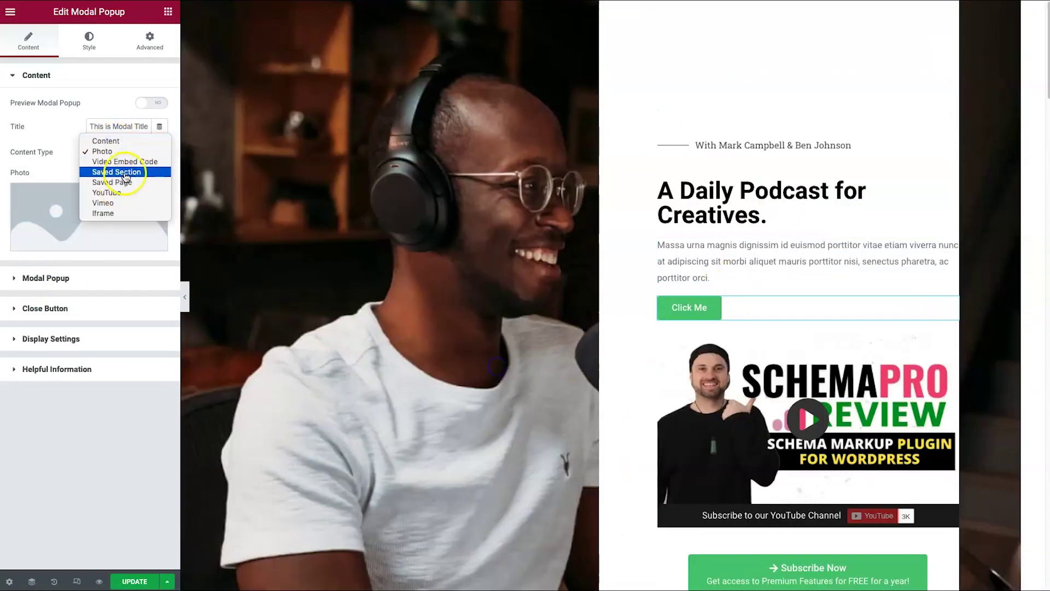
click(126, 173)
click(127, 185)
click(120, 173)
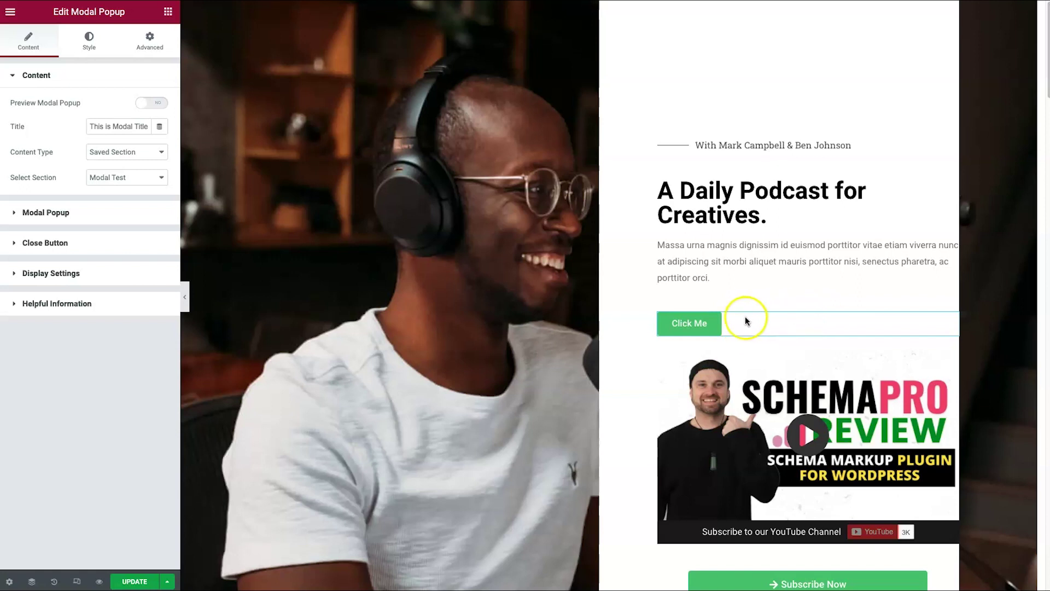
click(688, 324)
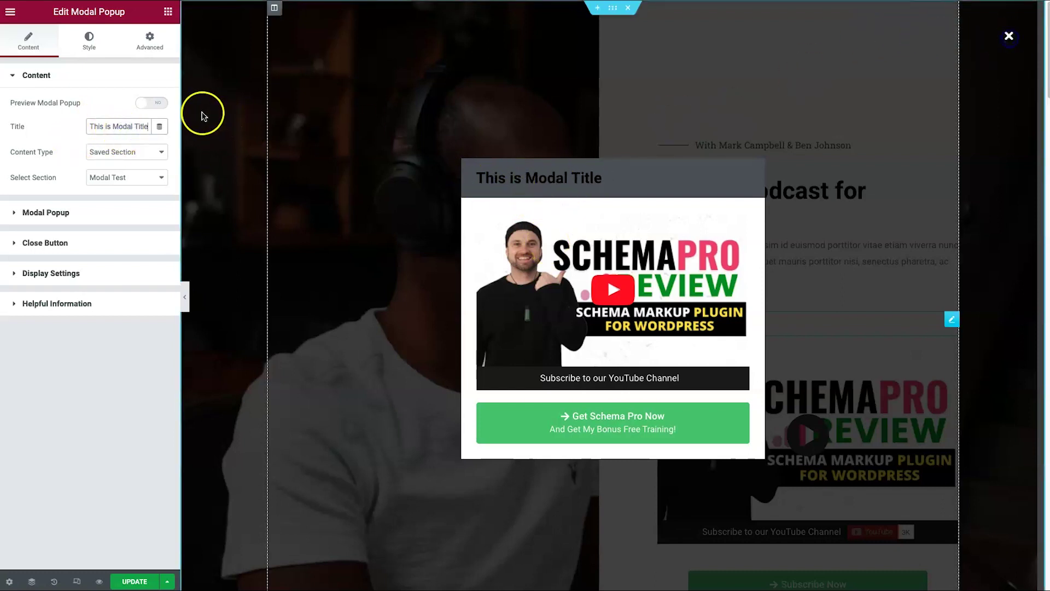
Step: Set the popup title to "Check out my favourite Schema Plugin", centre it and colour it white
click(111, 126)
text(Check out my favc)
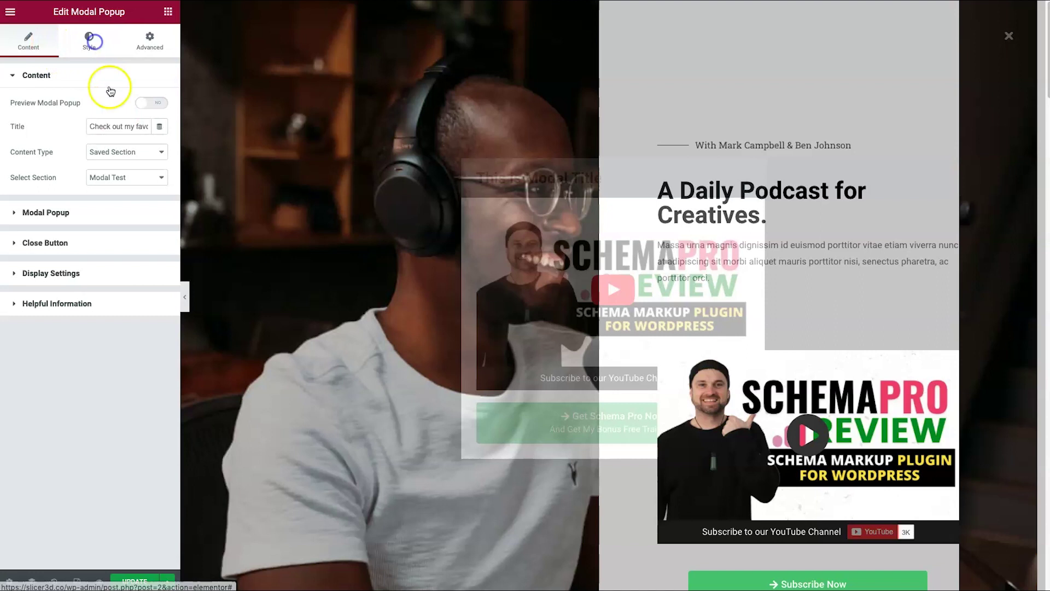
click(89, 41)
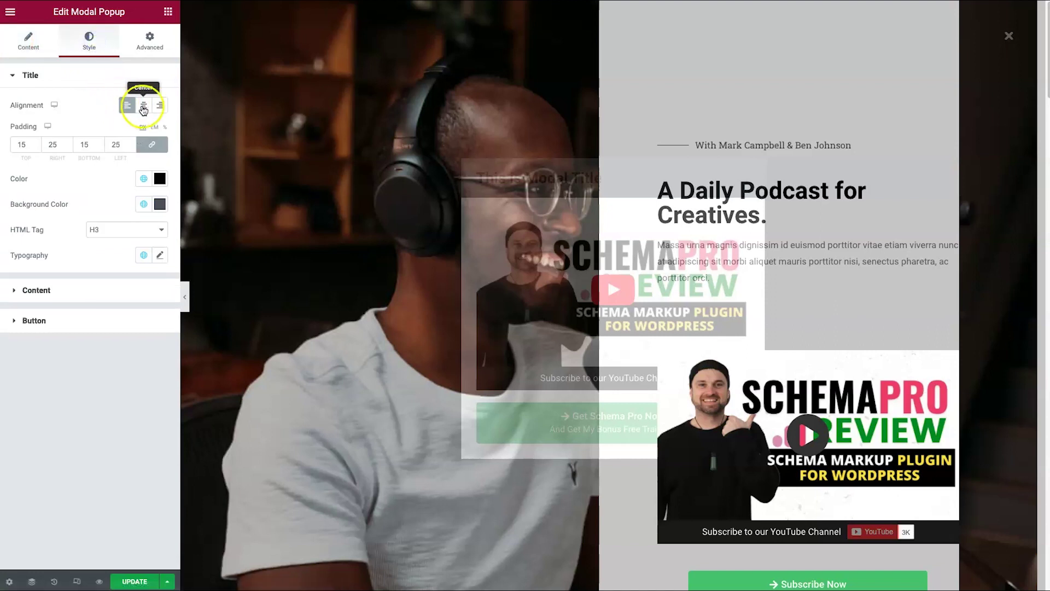
click(159, 178)
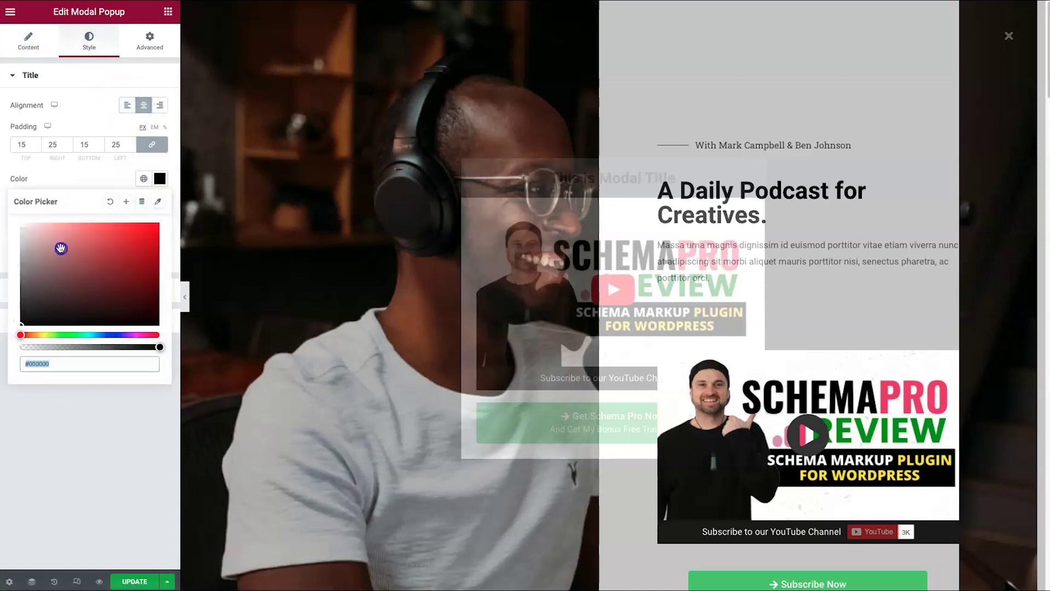
drag(57, 244, 14, 217)
click(168, 188)
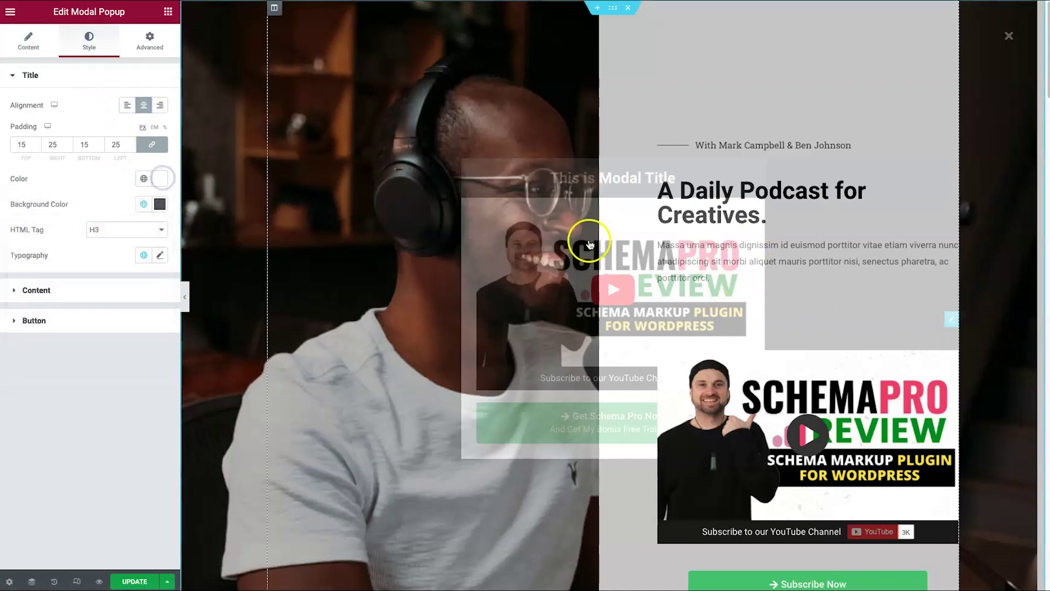
Step: Reopen the popup to preview its restyled title, close it, and update the page
click(1011, 39)
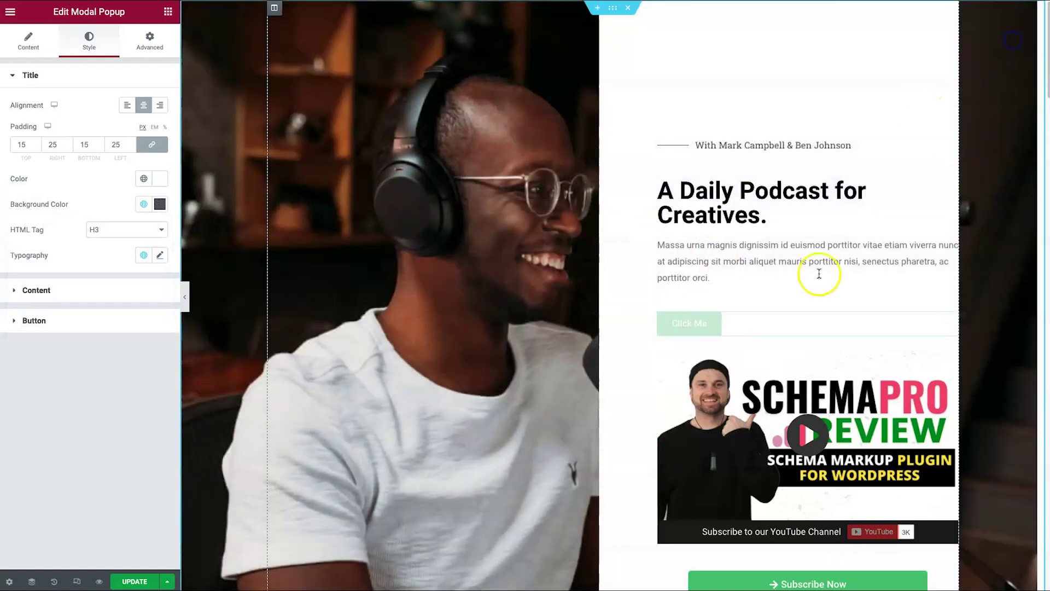
click(660, 324)
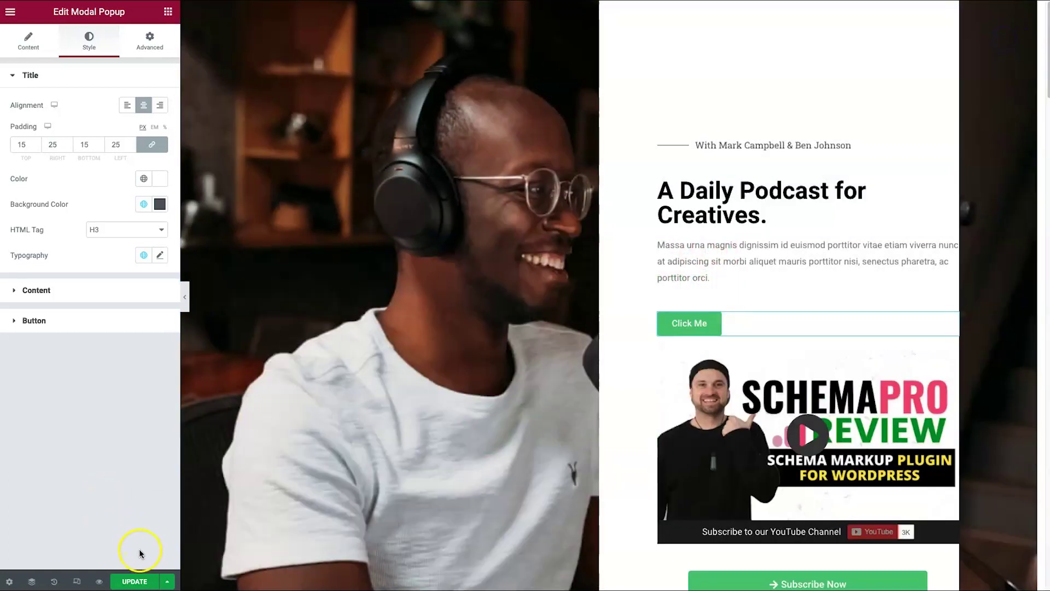
click(676, 323)
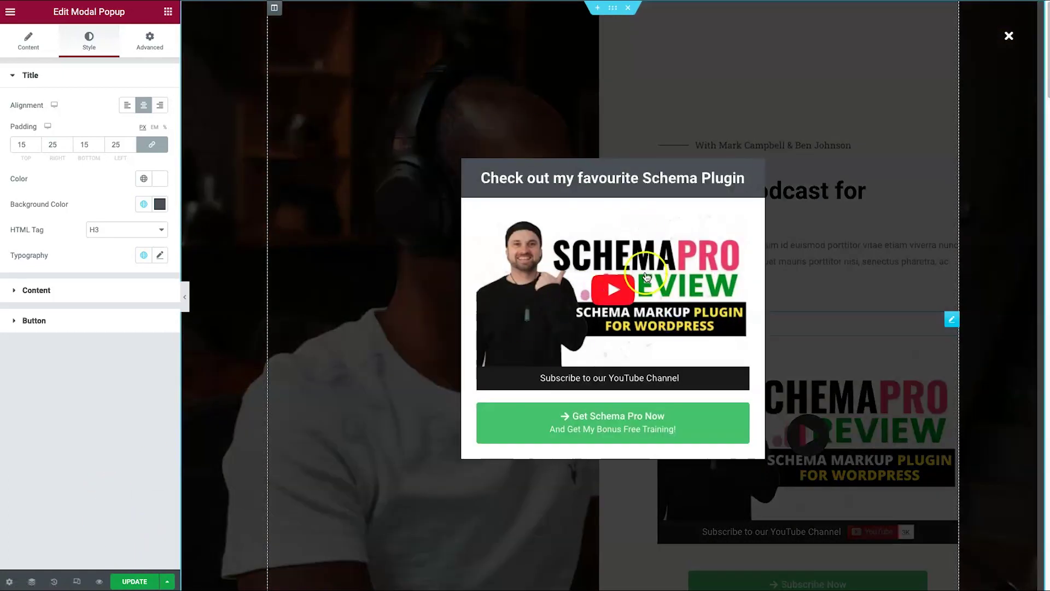
click(882, 55)
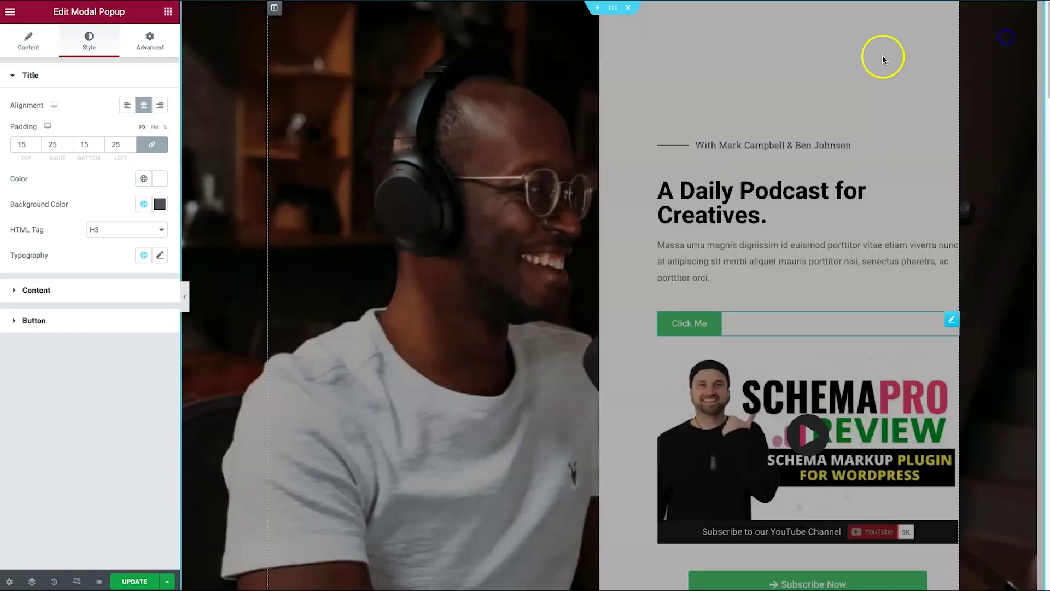
click(131, 576)
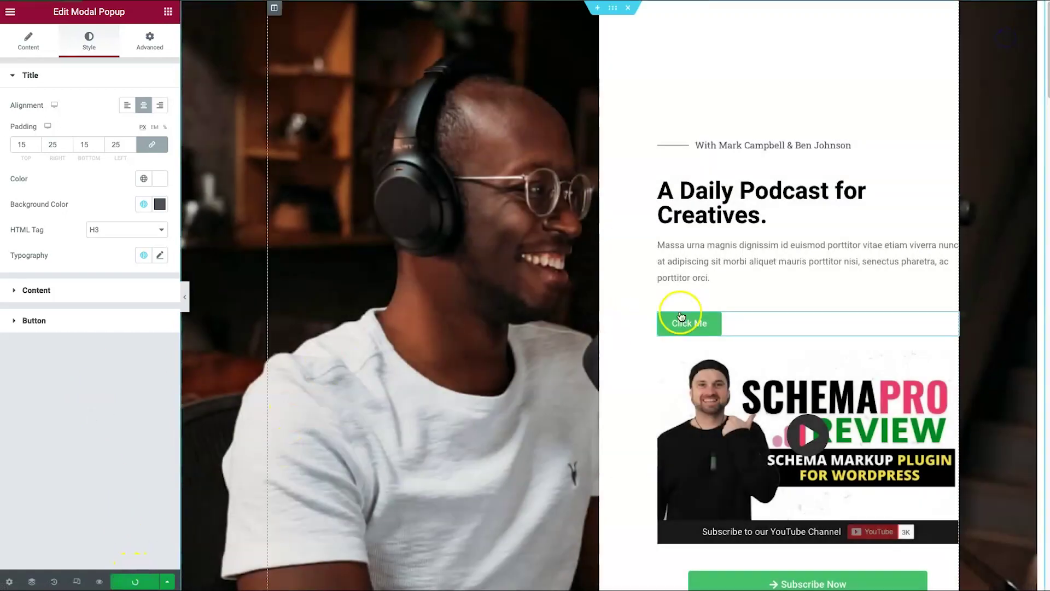
Step: Review the Modal Popup's content types once more and delete the widget from the hero section
click(33, 39)
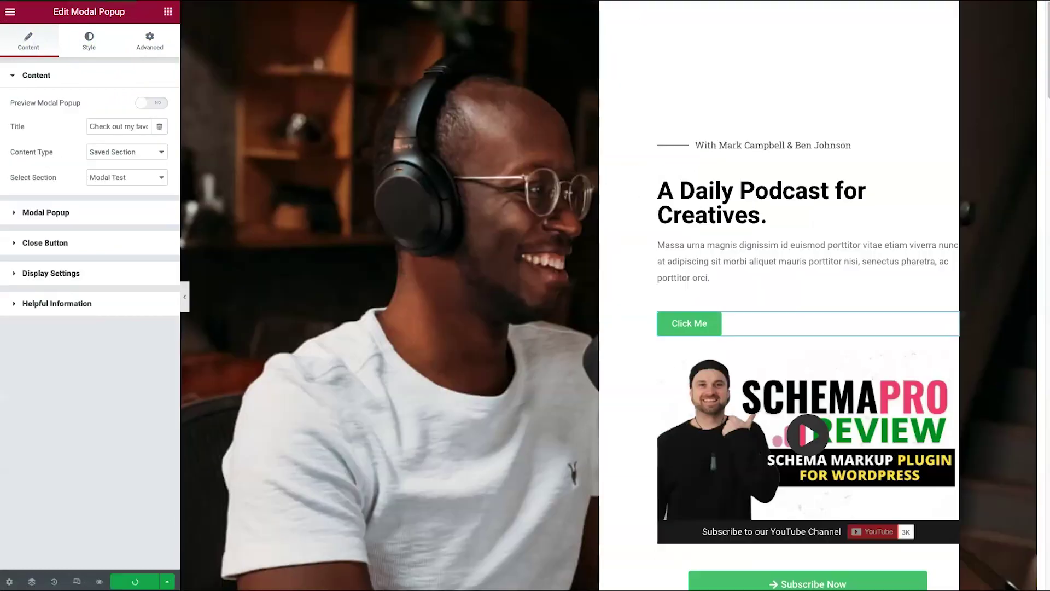
click(156, 155)
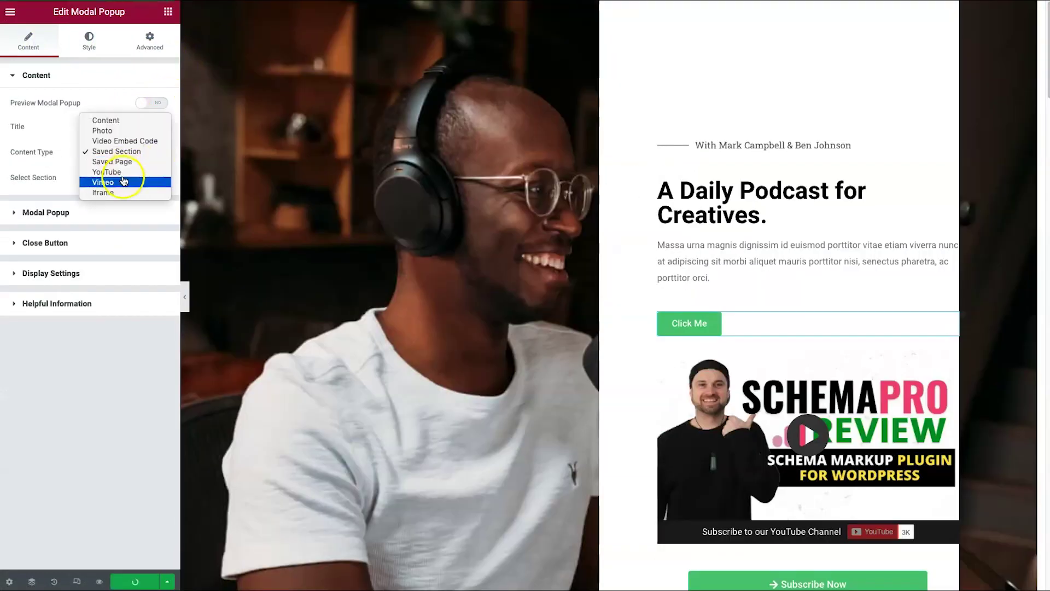
click(47, 168)
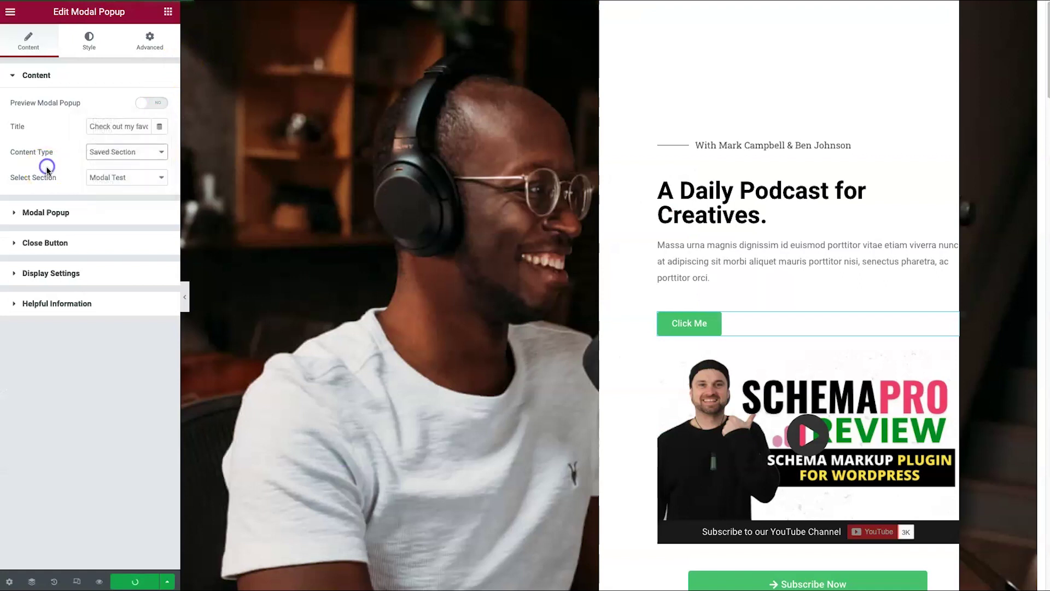
right_click(754, 322)
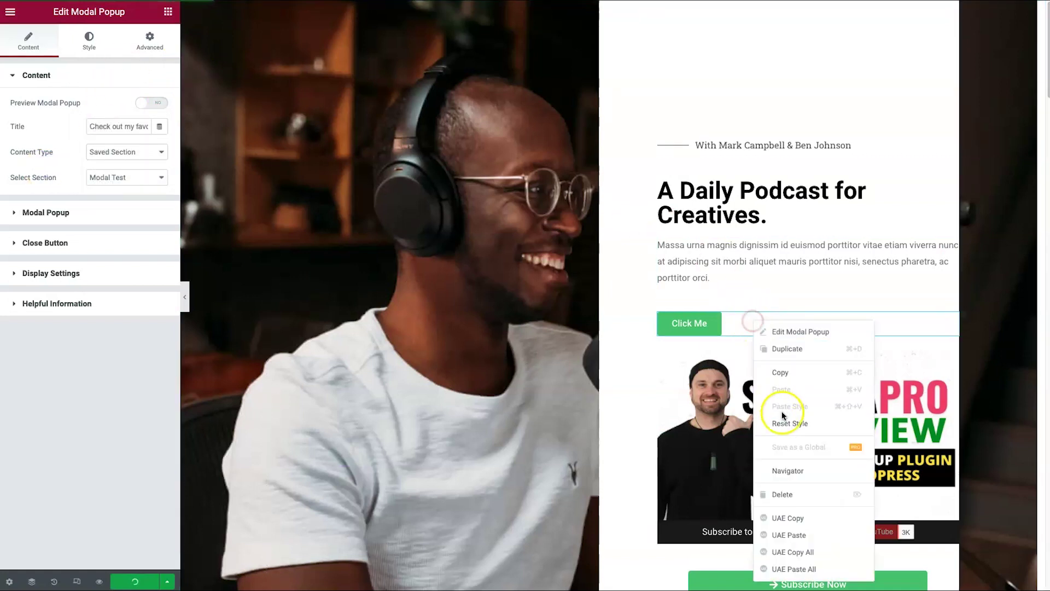
click(817, 502)
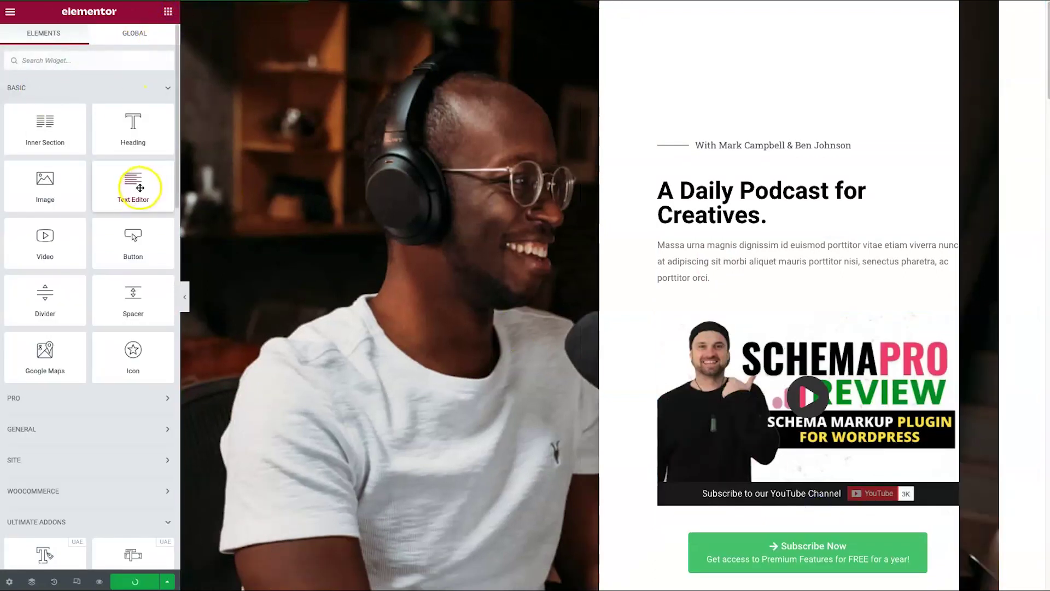
Step: Add the Ultimate Addons Before After Slider widget to a section further down the page
scroll(104, 305, down, 8)
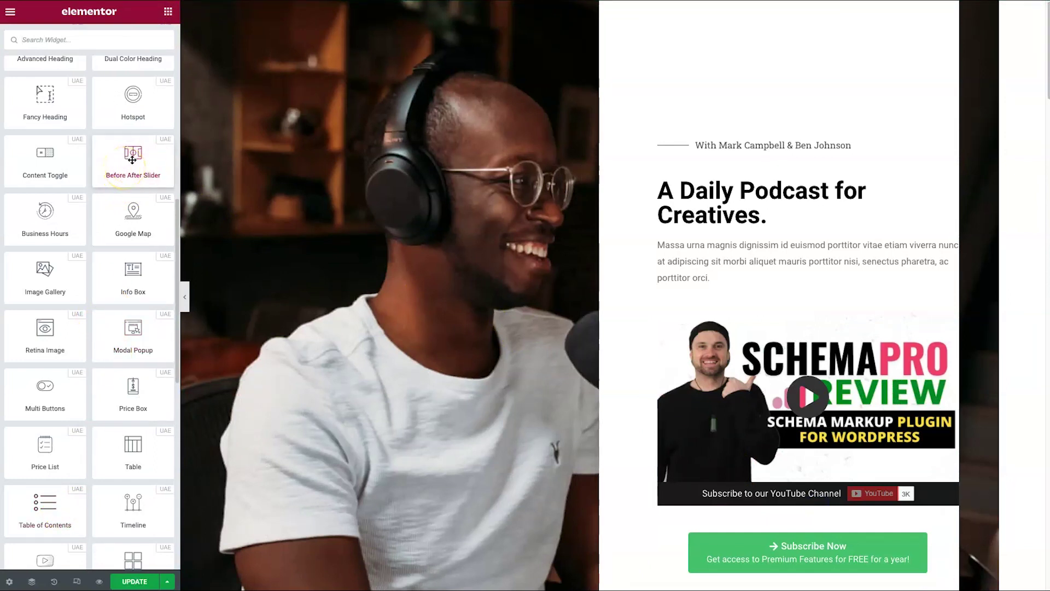
drag(124, 159, 599, 143)
scroll(567, 242, down, 20)
scroll(616, 236, down, 5)
drag(598, 145, 597, 144)
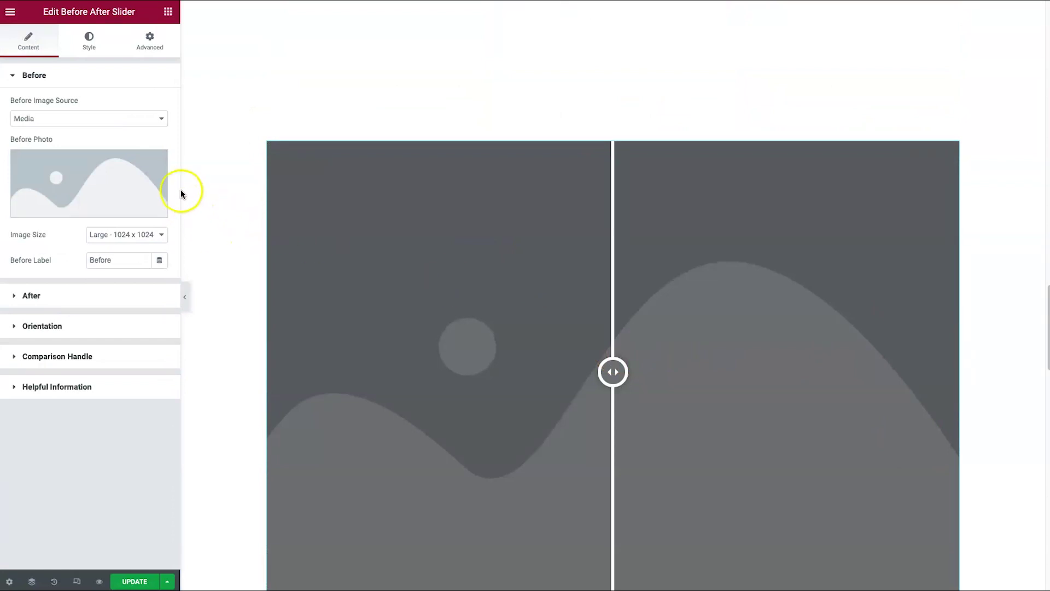
Step: Set the slider's before photo to the free image of a sailboat under the Milky Way
mouse_move(119, 187)
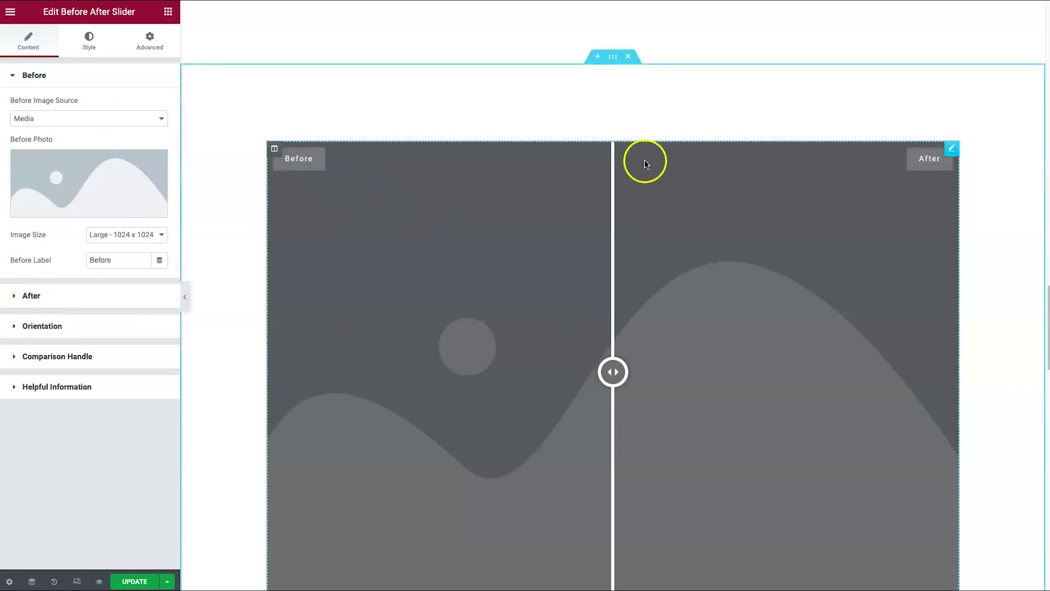
click(87, 159)
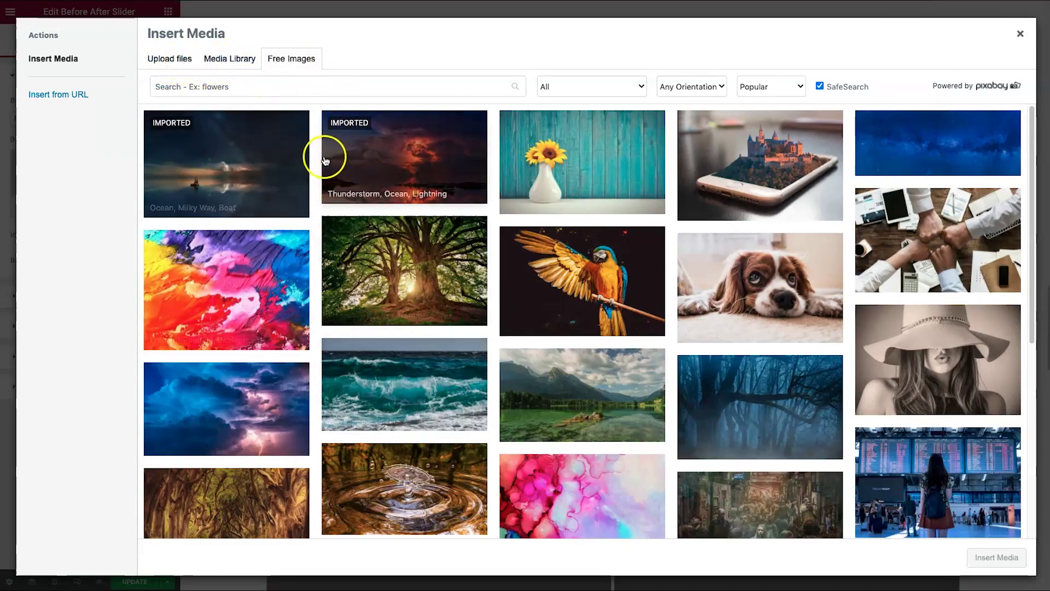
click(255, 157)
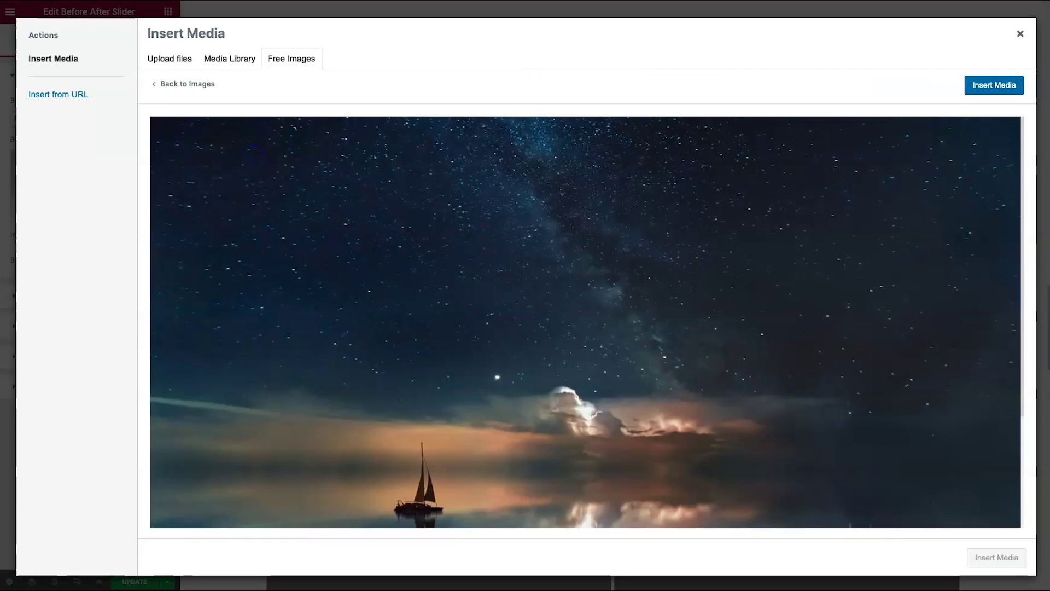
click(981, 85)
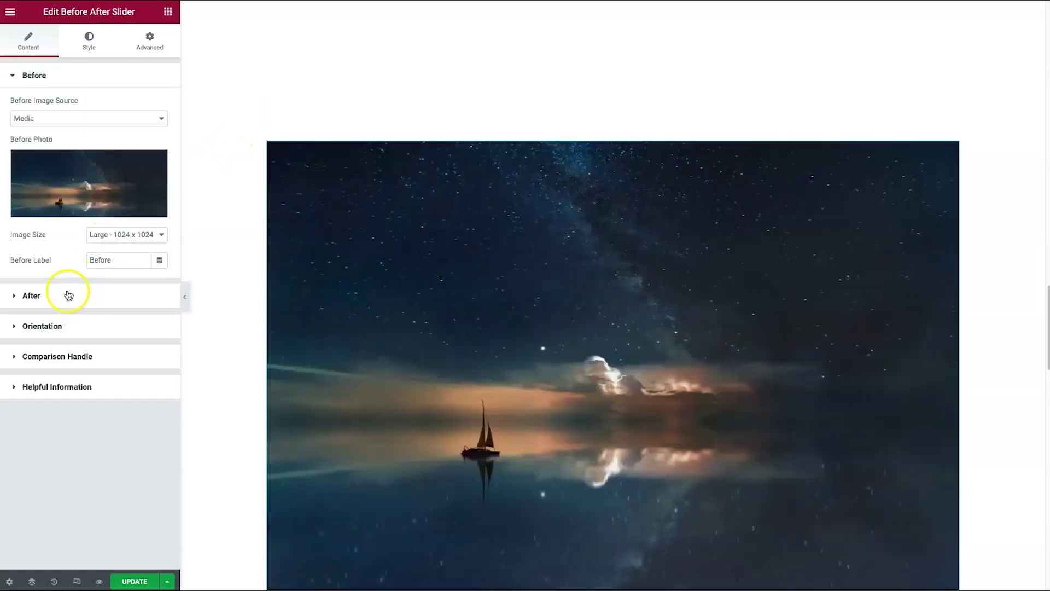
Step: Set the slider's after photo to the free image of a castle rising from a smartphone
click(68, 295)
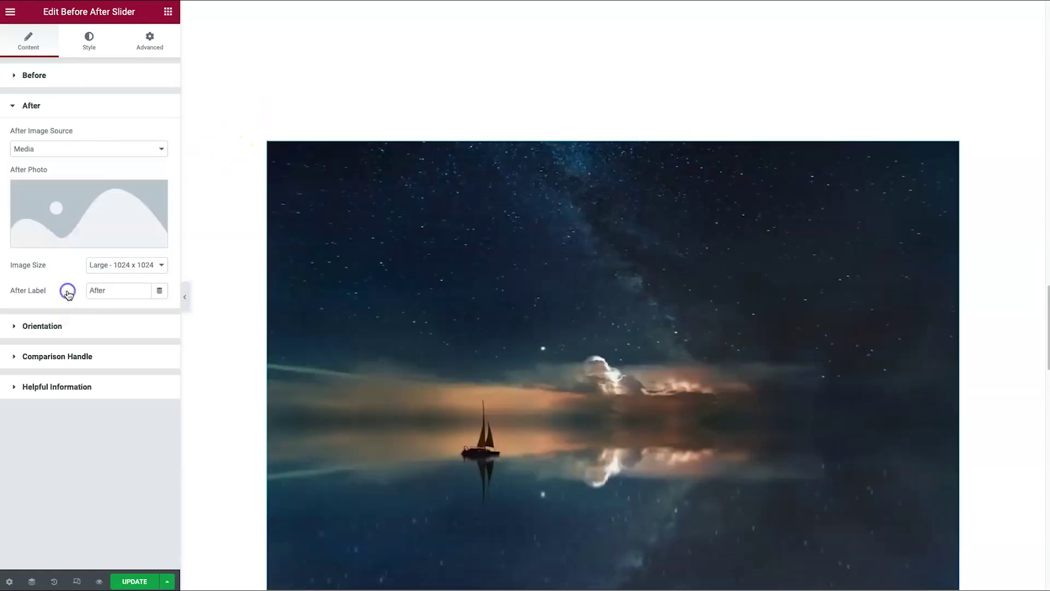
click(66, 198)
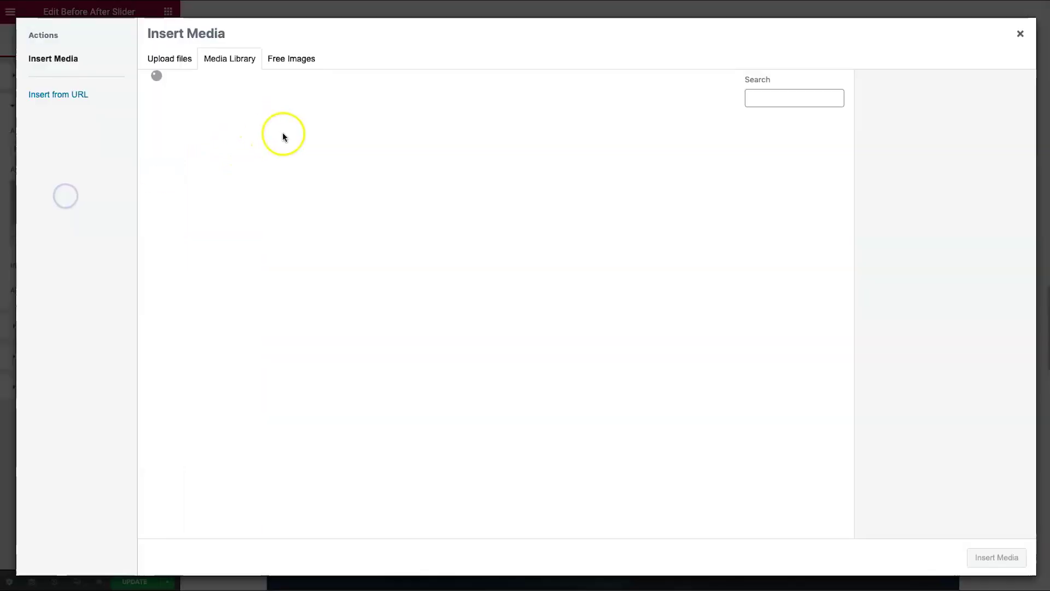
click(306, 56)
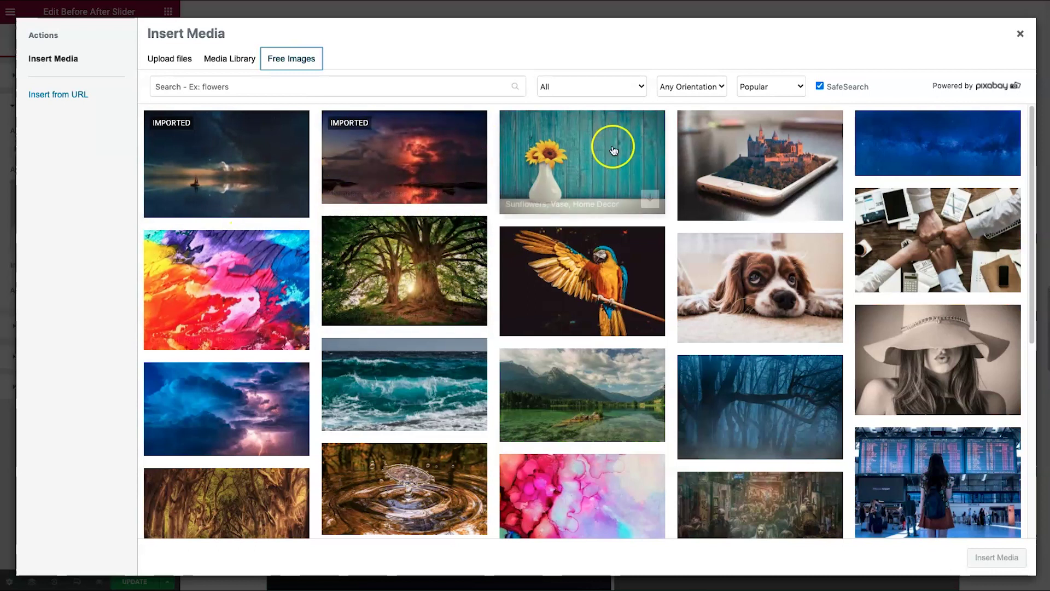
click(711, 158)
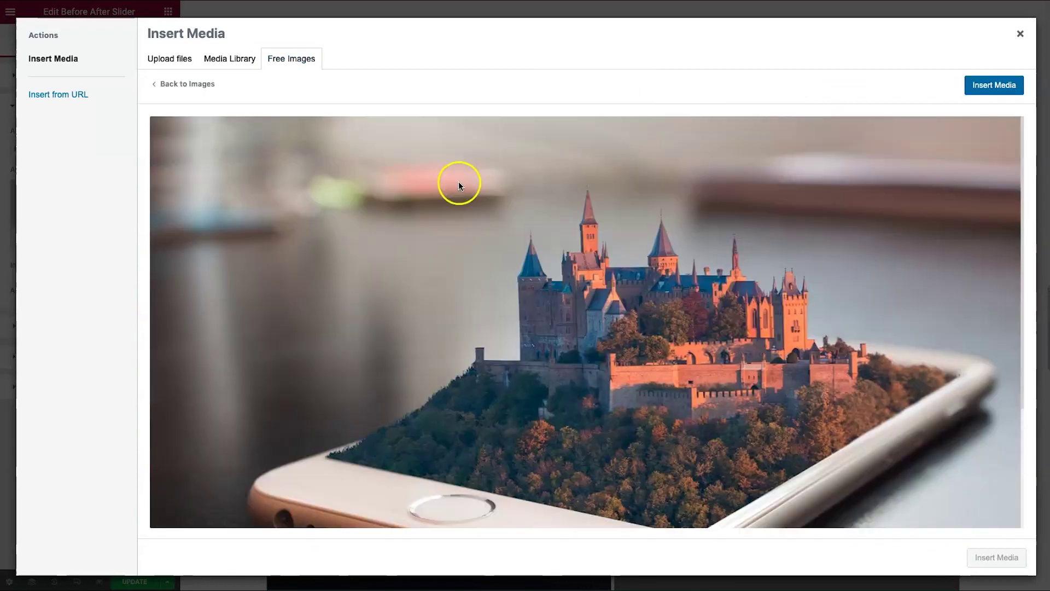
click(984, 84)
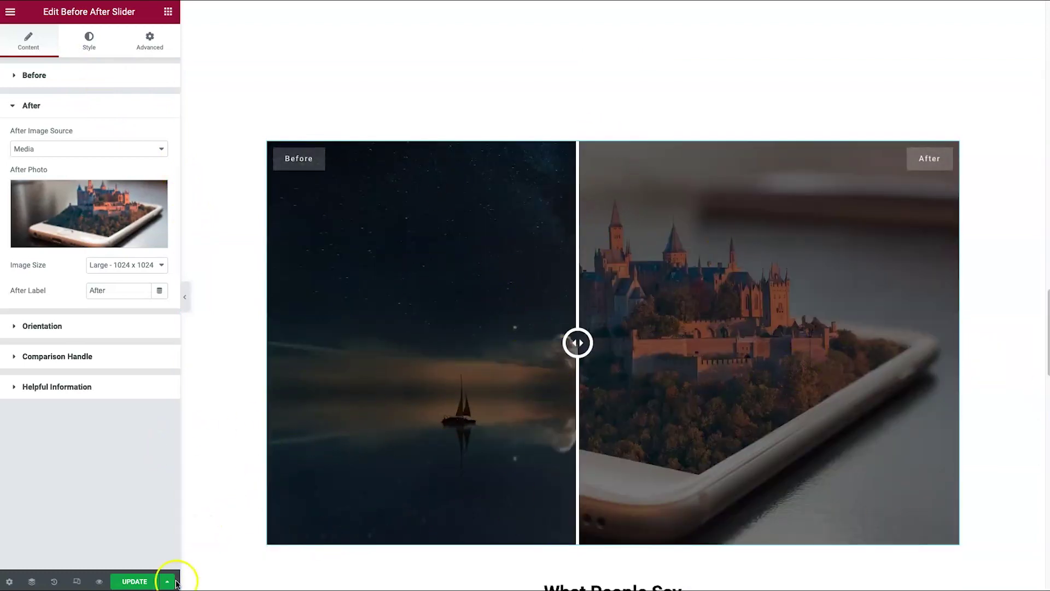
Step: Update the page, preview it, and test the Before After Slider by moving its comparison handle
click(147, 582)
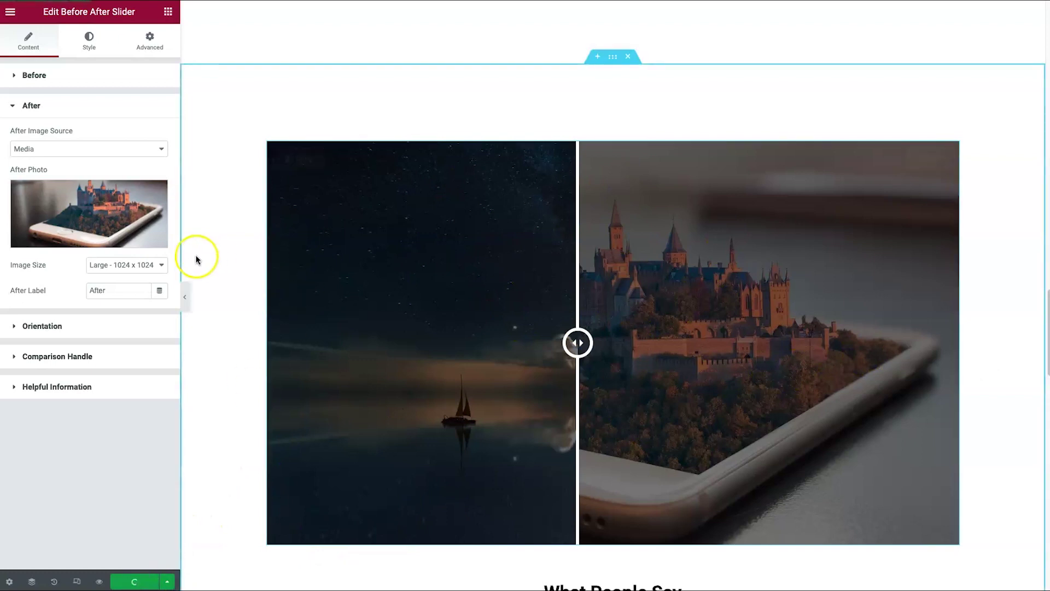
click(99, 580)
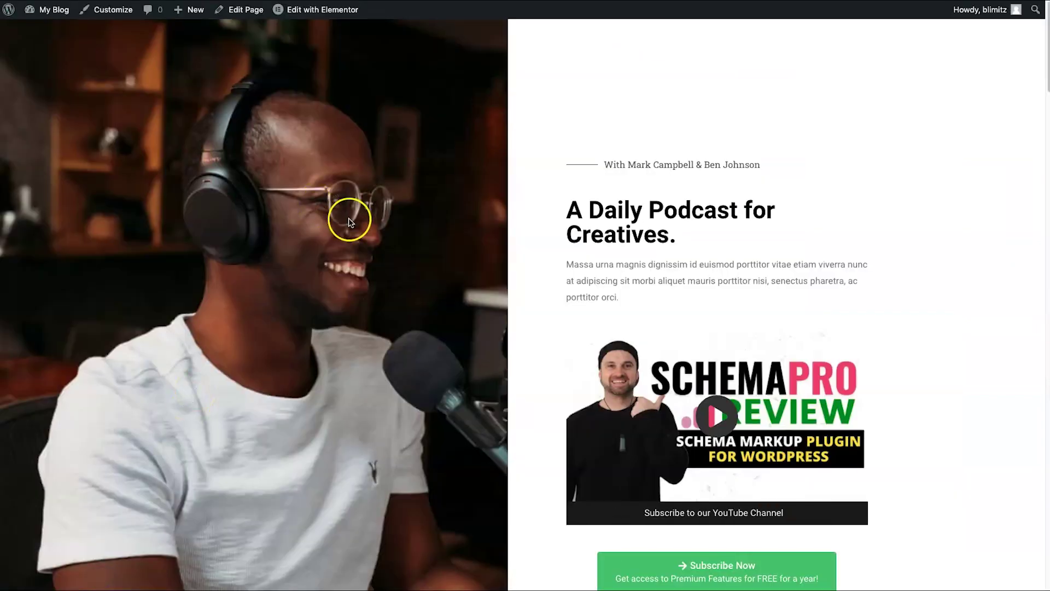
scroll(356, 244, down, 15)
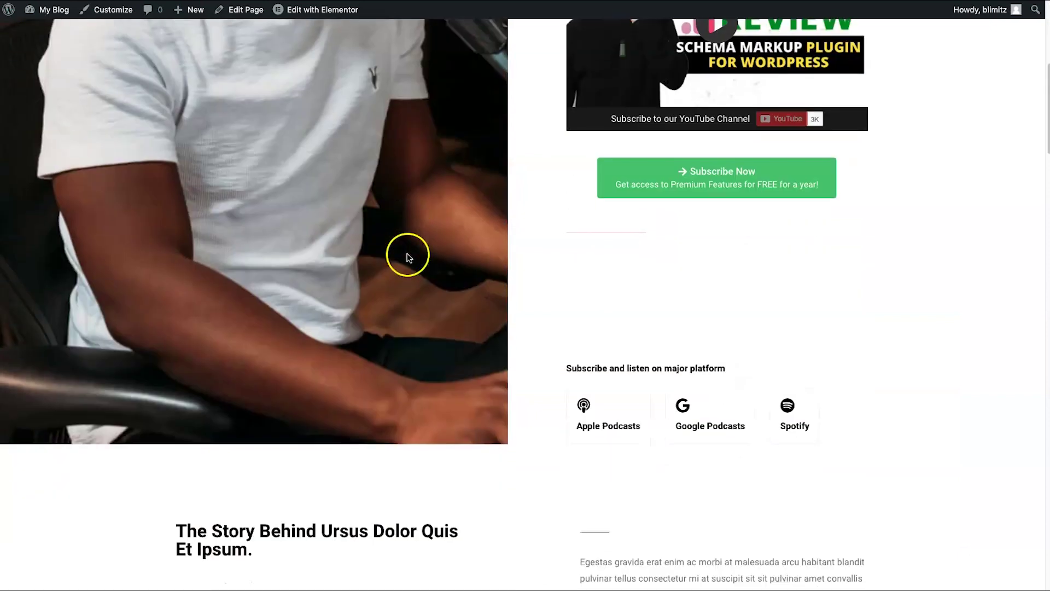
scroll(398, 254, down, 6)
scroll(441, 159, up, 2)
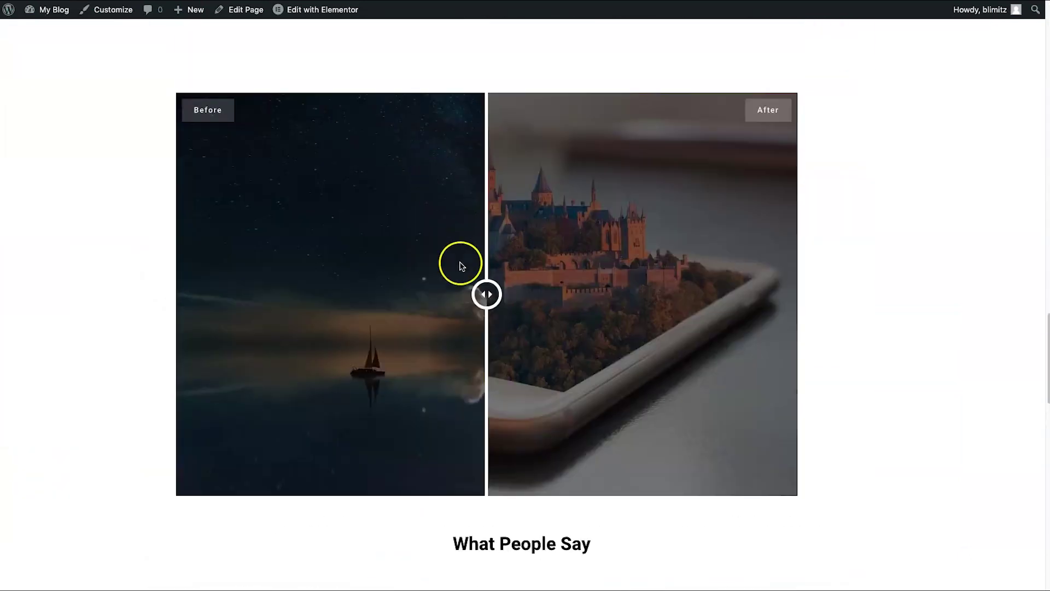
drag(493, 298, 513, 265)
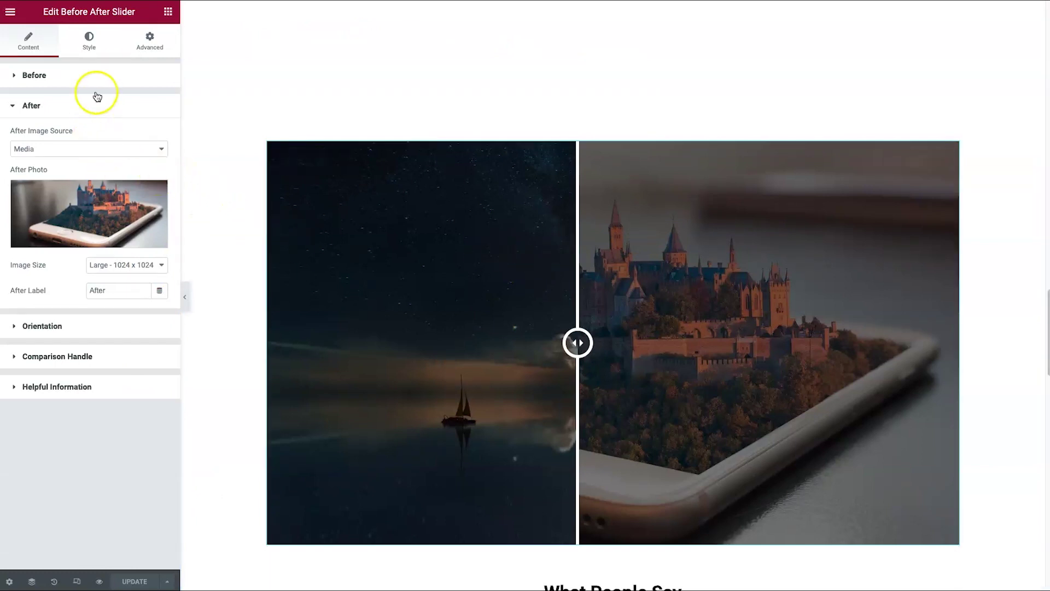
Step: Delete the Before After Slider and add the Ultimate Addons Multi Buttons widget above the What People Say heading
right_click(423, 207)
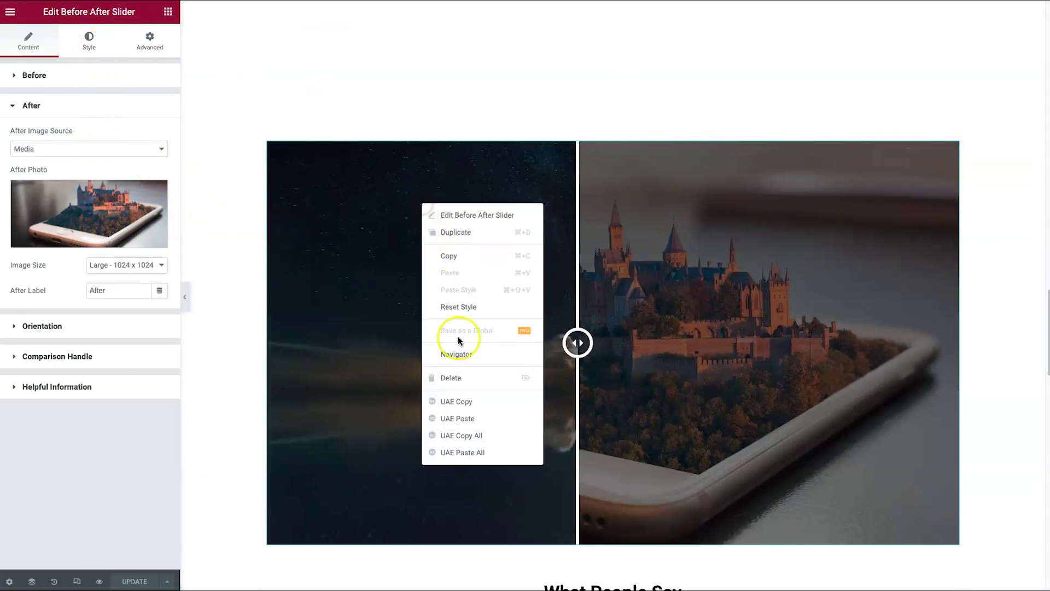
click(461, 376)
scroll(130, 392, down, 10)
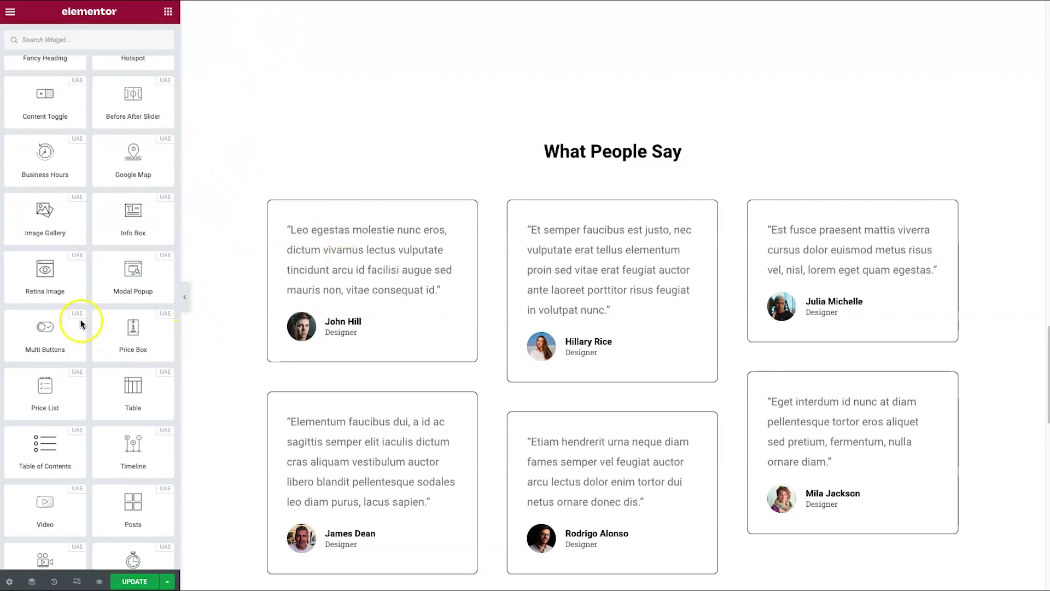
drag(54, 348, 612, 148)
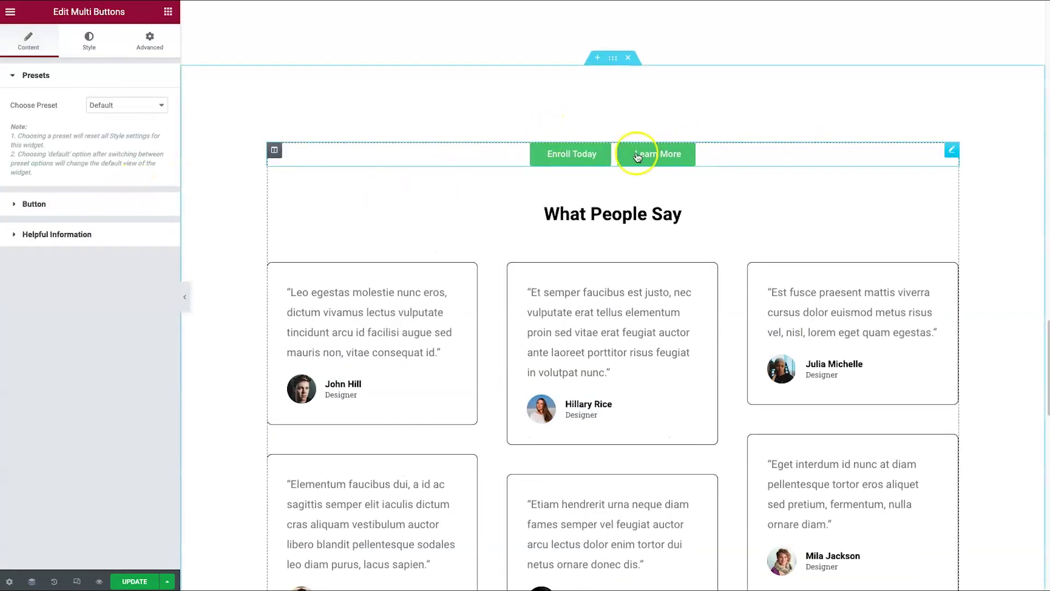
Step: Duplicate the Learn More button in the Multi Buttons widget and copy the widget with UAE Copy
click(65, 203)
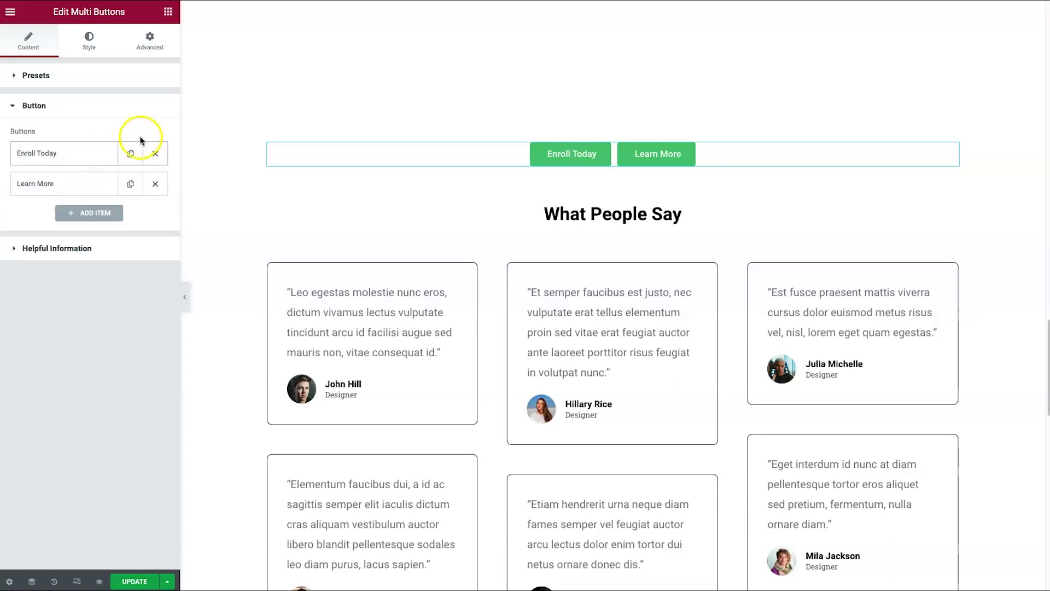
click(128, 184)
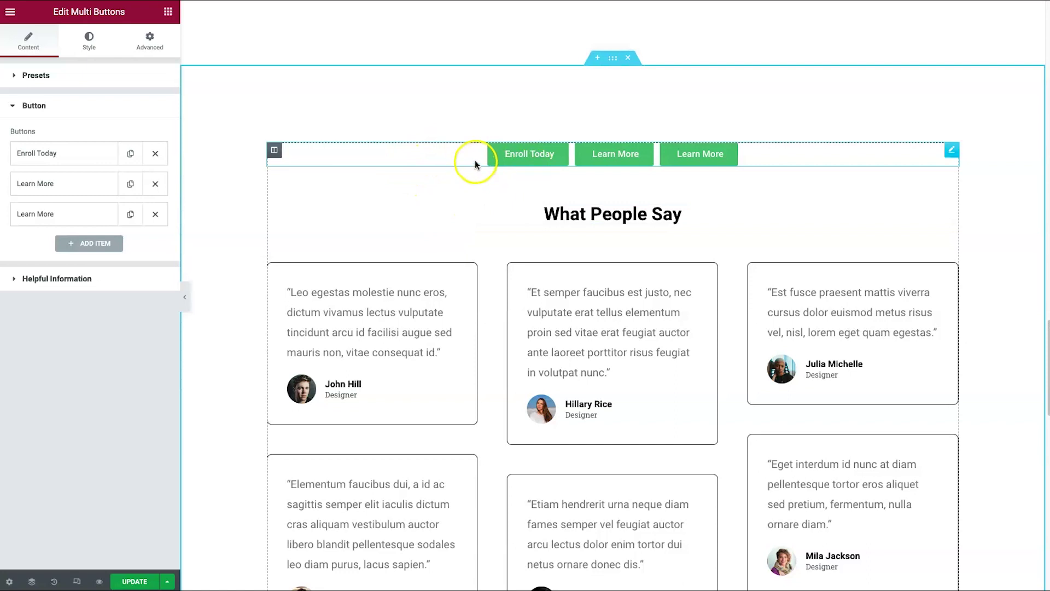
right_click(443, 153)
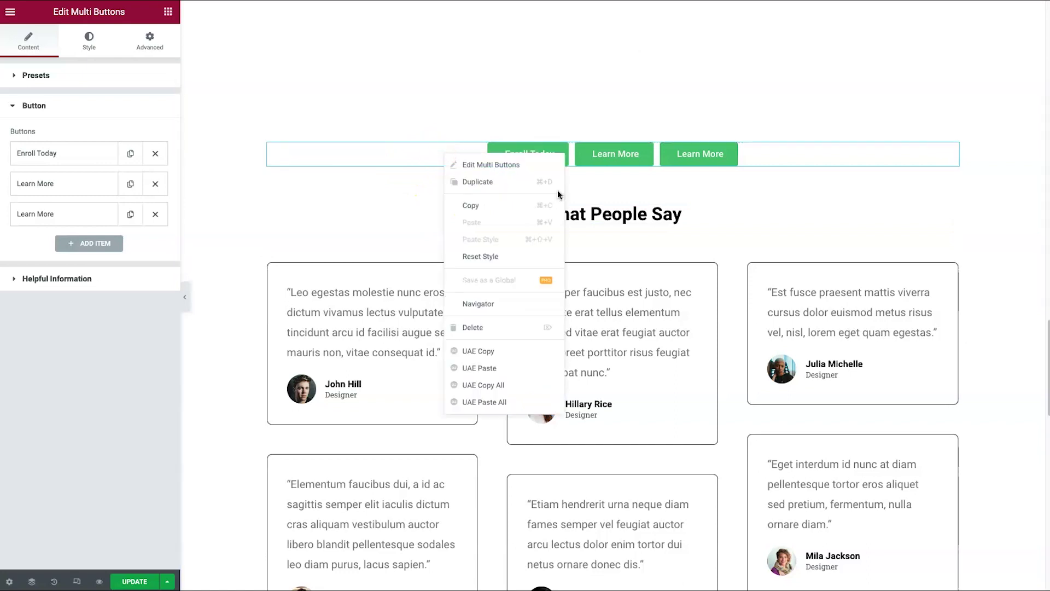
click(509, 353)
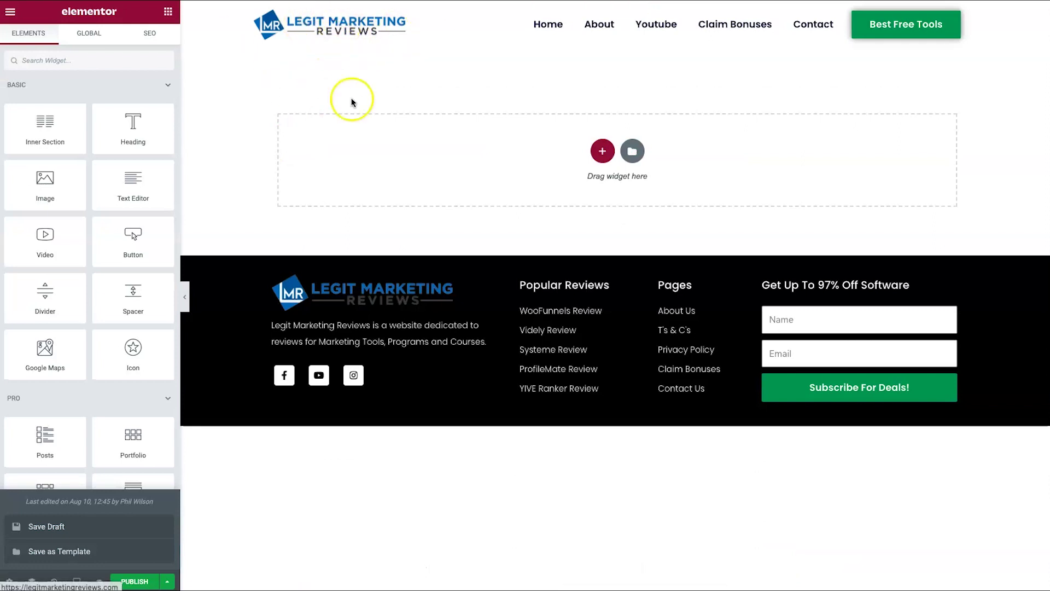
Step: On the Legit Marketing Reviews site's blank page, add a single-column section and insert the copied Multi Buttons with UAE Paste
right_click(437, 154)
right_click(436, 85)
click(602, 151)
click(465, 194)
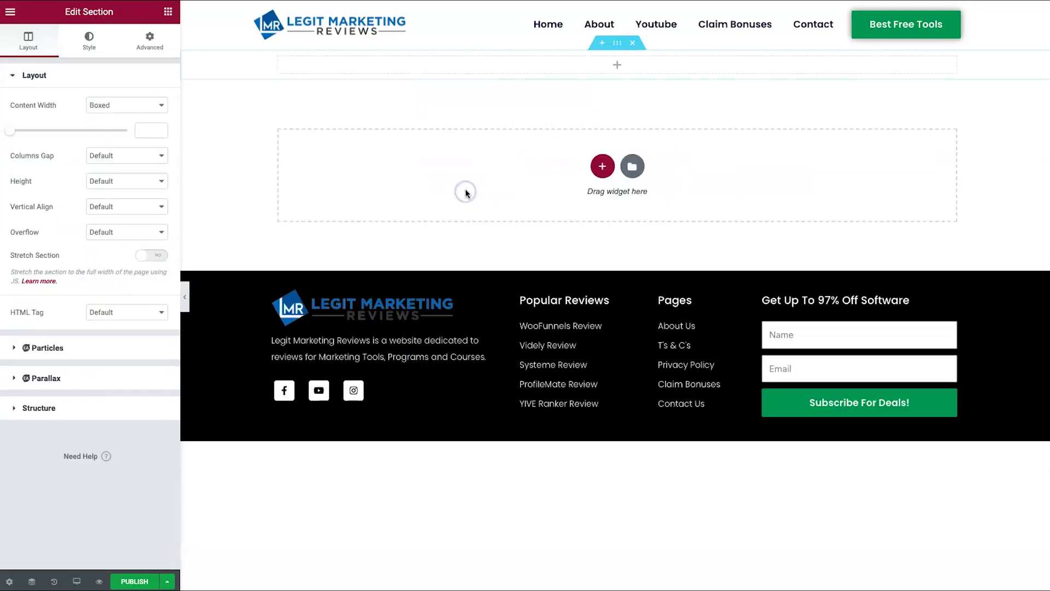
right_click(583, 62)
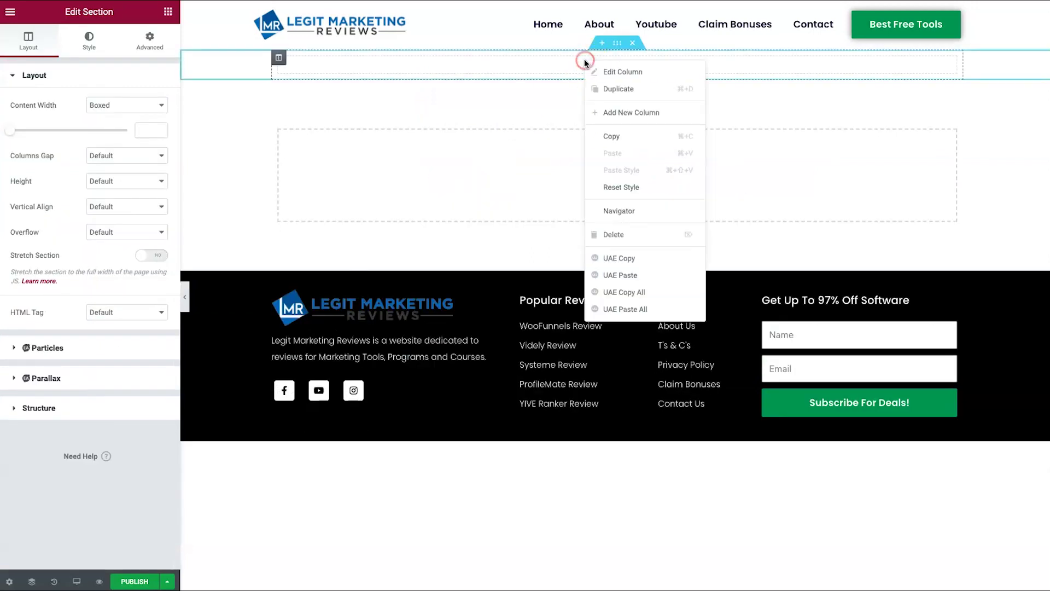
click(627, 276)
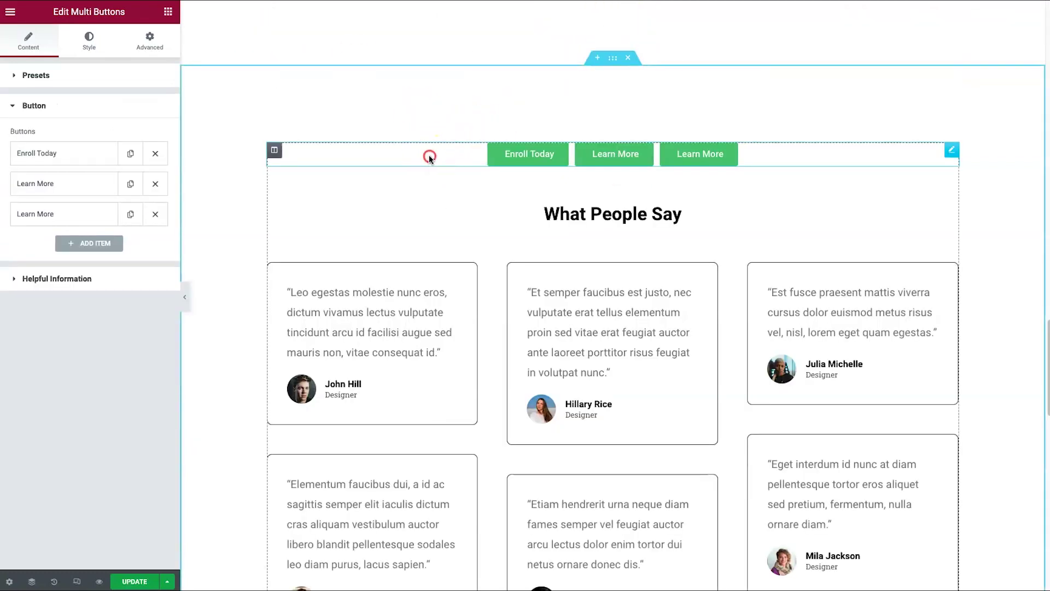
Step: Back on the podcast page, delete the Multi Buttons widget and add the Ultimate Addons Timeline widget above What People Say
right_click(429, 158)
click(458, 328)
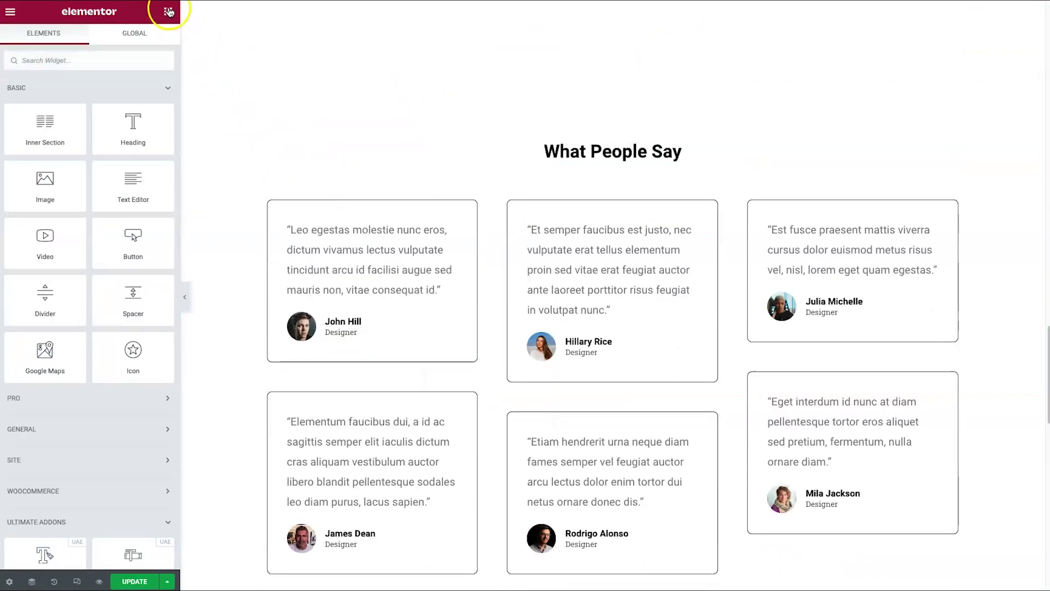
scroll(131, 159, down, 9)
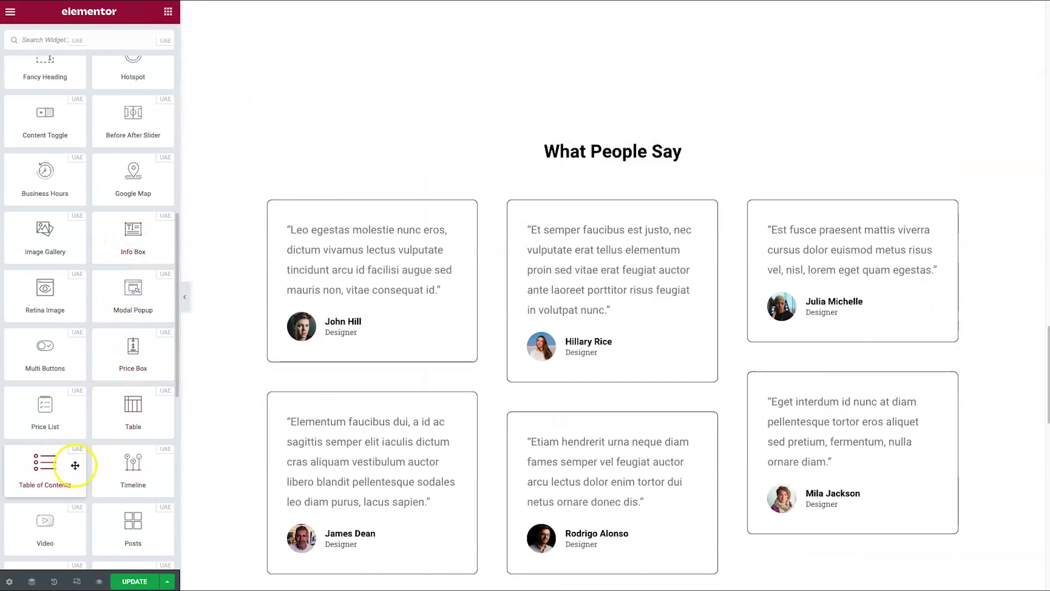
drag(104, 473, 561, 150)
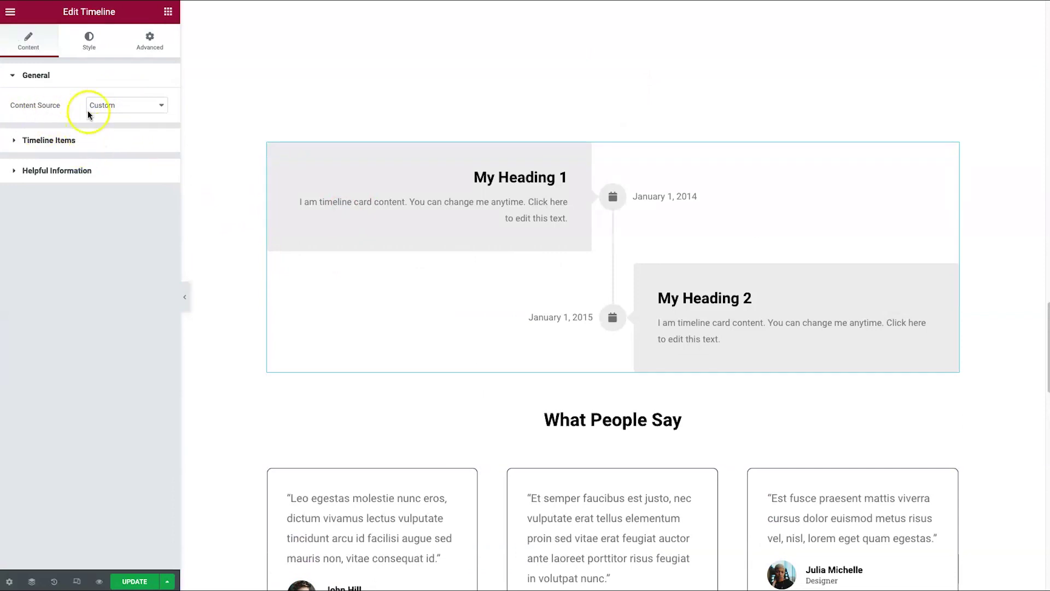
Step: Duplicate the January 1, 2015 timeline item twice
click(78, 141)
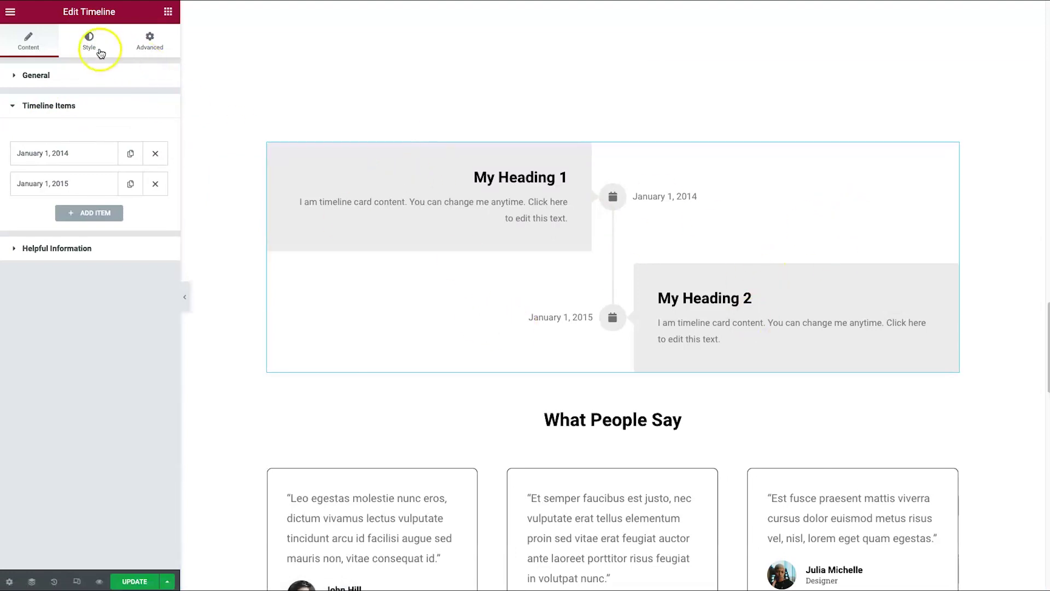
click(129, 185)
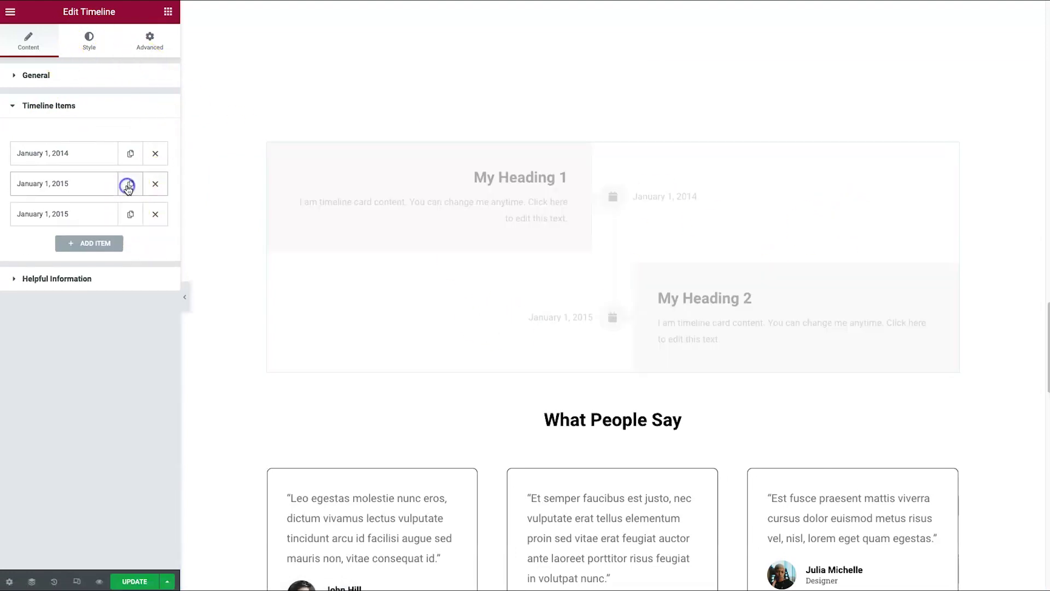
click(130, 213)
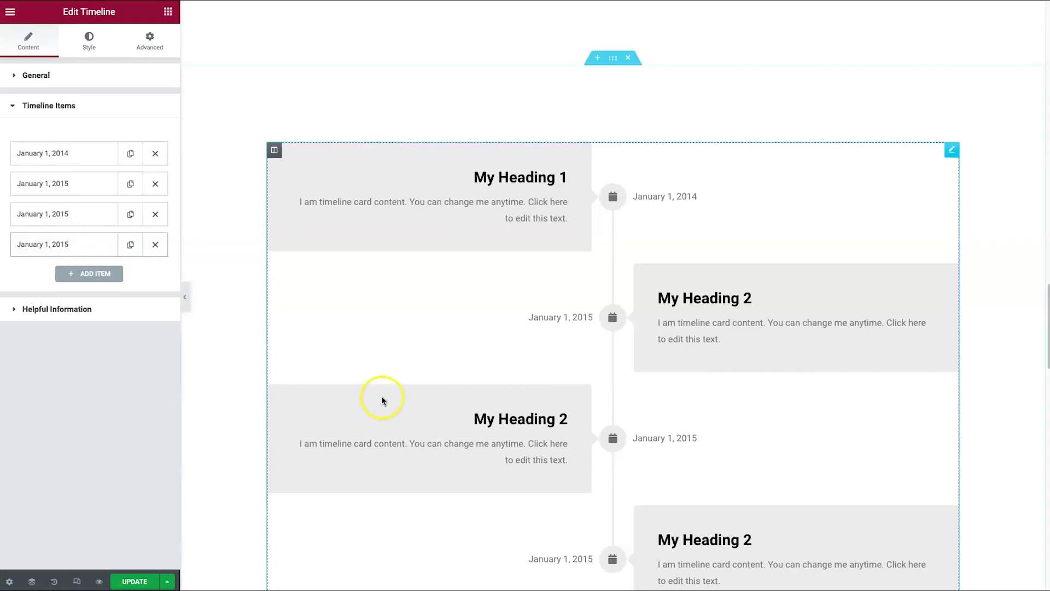
Step: Examine how the timeline's connector line and icons respond while moving through the page
scroll(355, 428, down, 1)
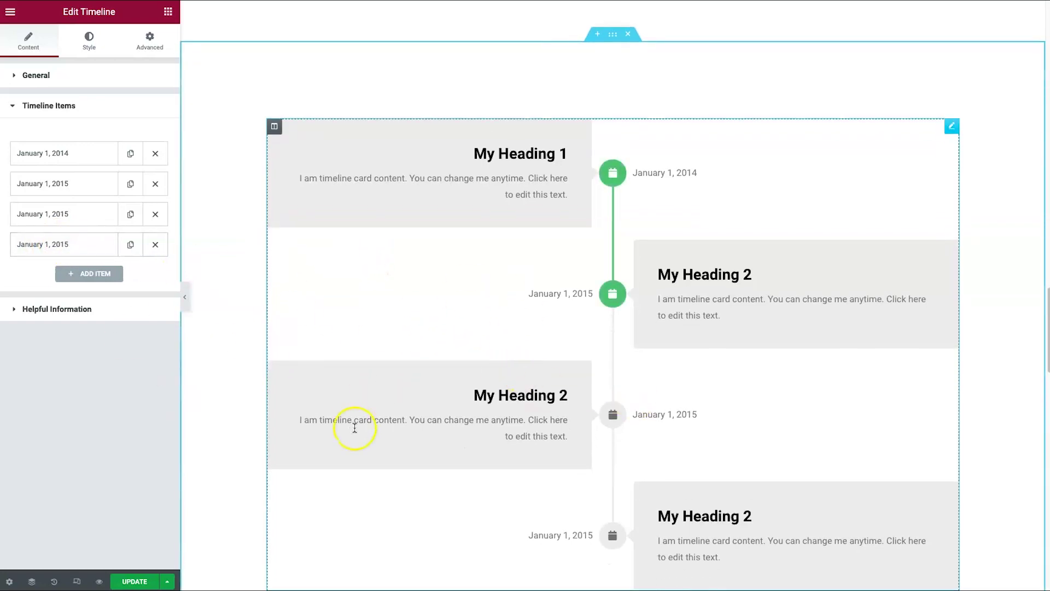
scroll(575, 350, down, 7)
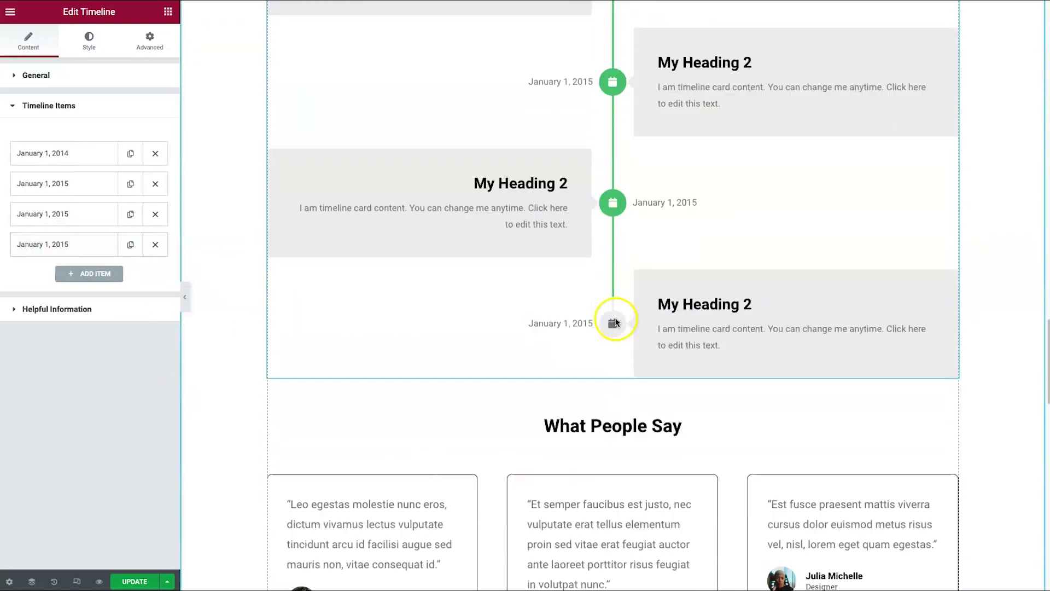
scroll(634, 104, up, 4)
scroll(622, 172, up, 4)
scroll(618, 176, down, 7)
scroll(622, 176, up, 6)
scroll(621, 179, down, 2)
scroll(621, 179, up, 4)
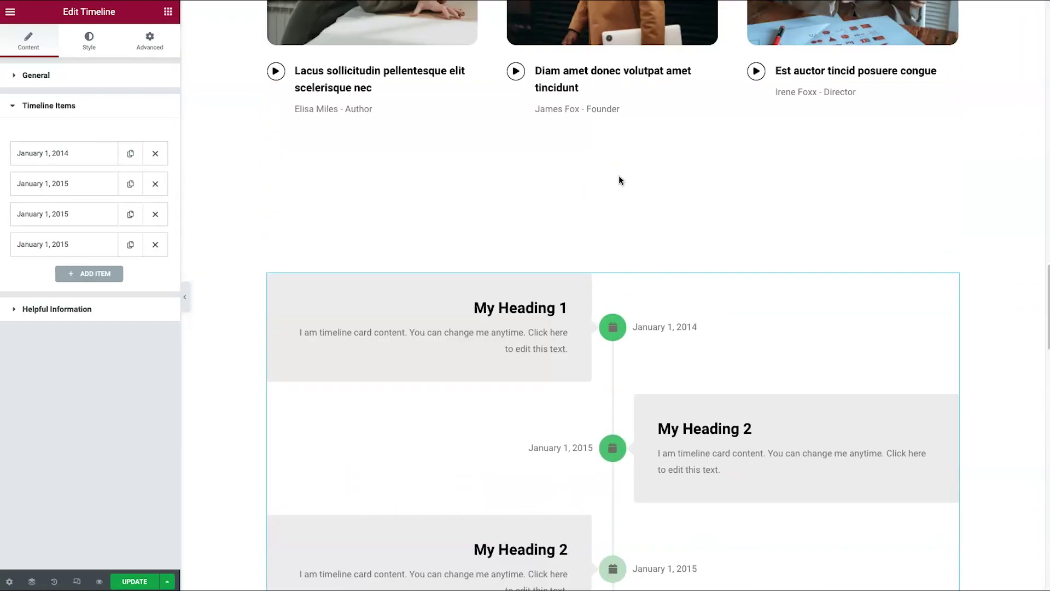
scroll(619, 175, down, 3)
Step: Try the timeline's right and left orientations, and return it to the center orientation
click(109, 74)
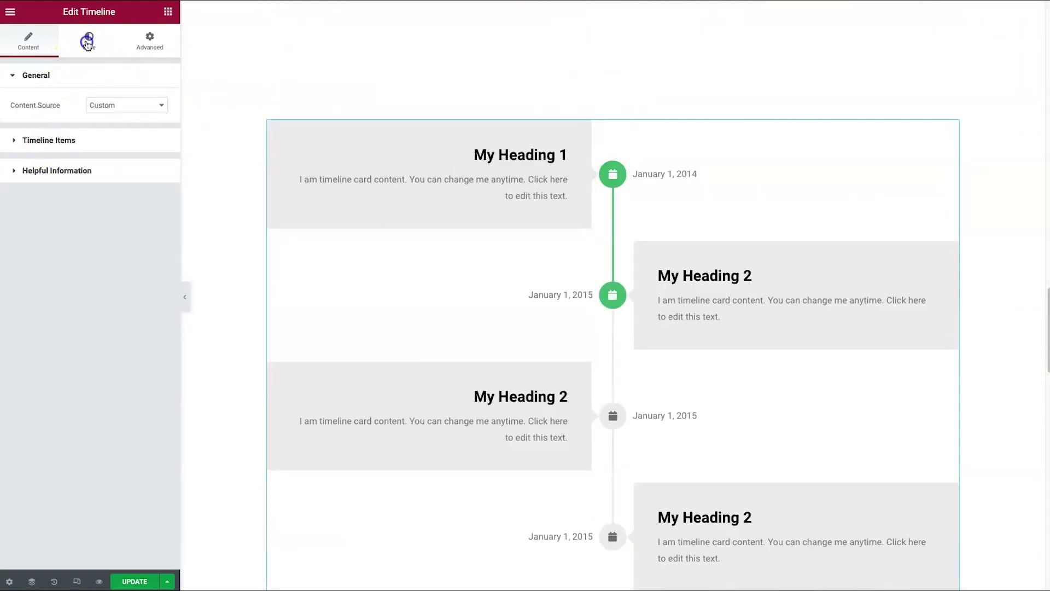
click(88, 44)
click(147, 107)
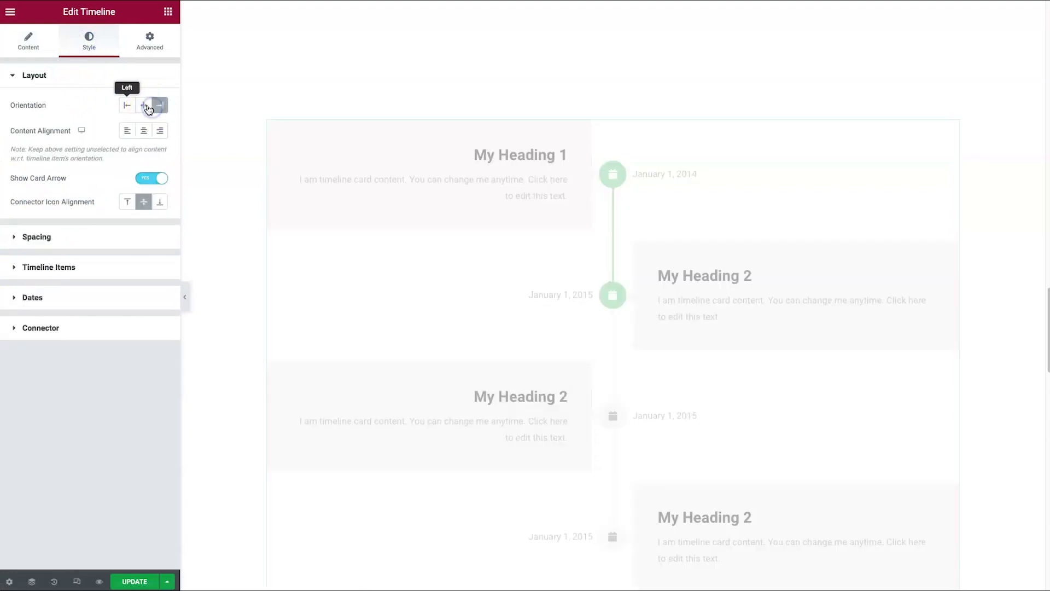
click(128, 105)
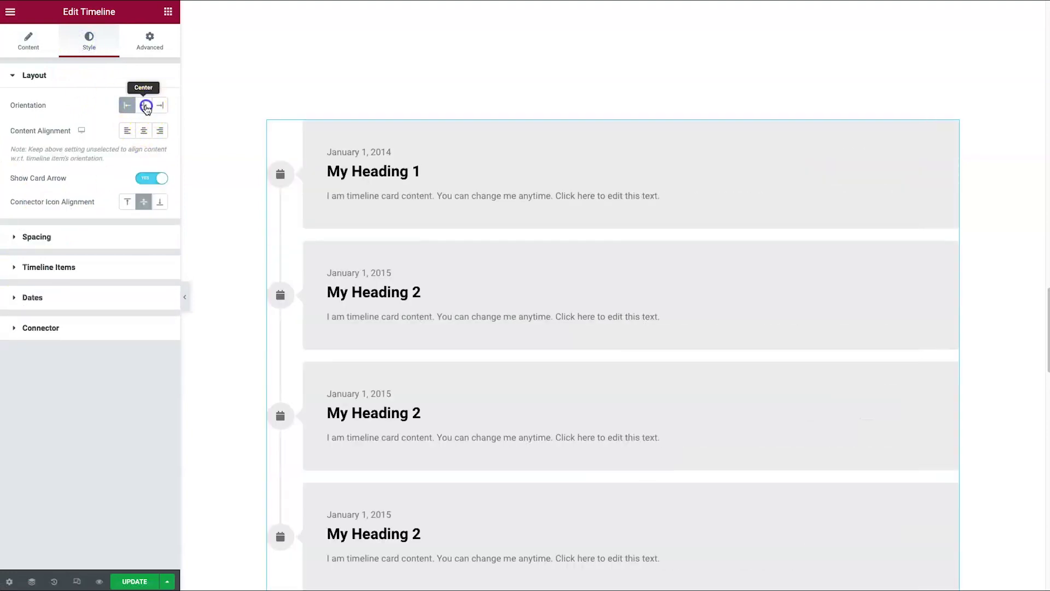
click(146, 107)
Step: Delete the Timeline widget and browse the Ultimate Addons widgets for another one
right_click(515, 159)
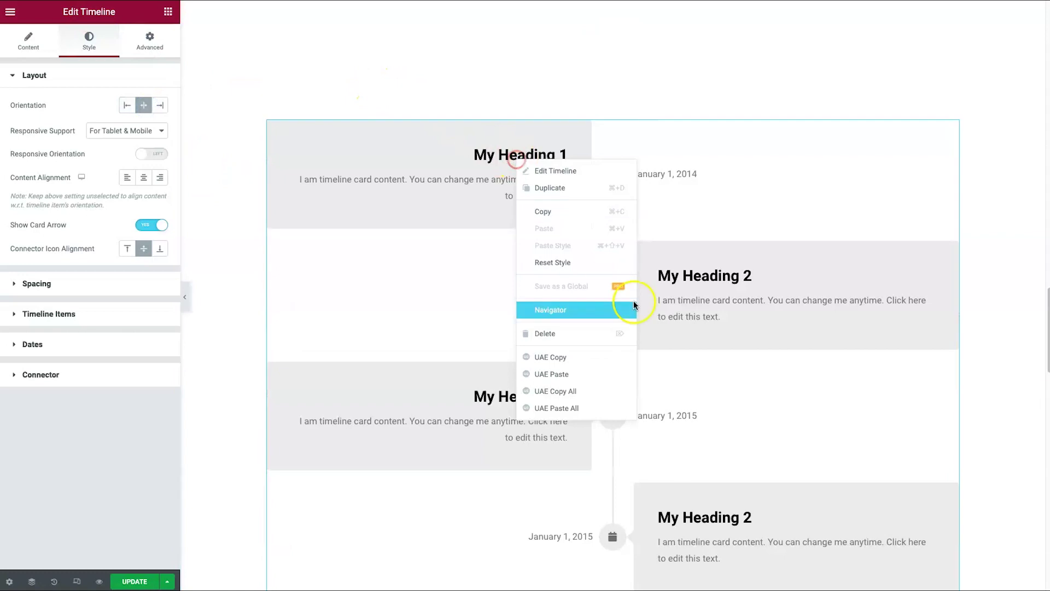
click(605, 333)
scroll(71, 298, down, 6)
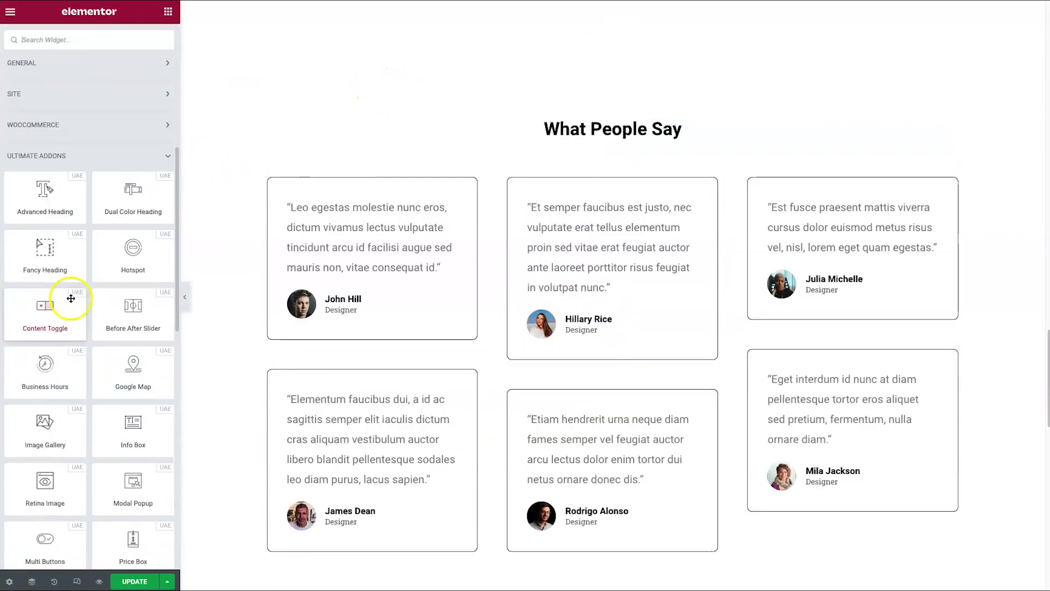
scroll(73, 301, down, 3)
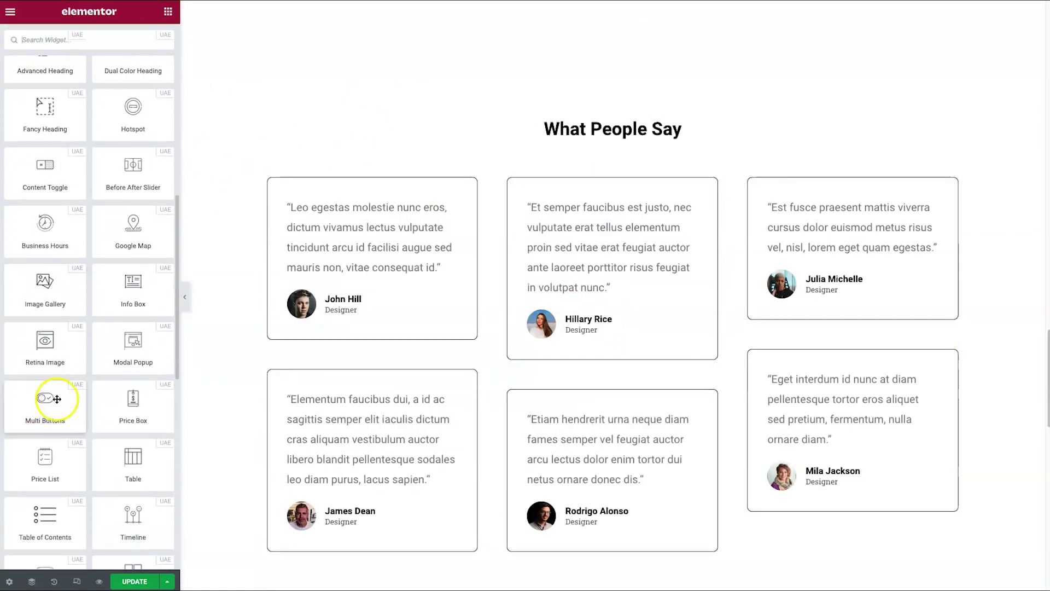
Step: Place a Business Reviews widget above the "What People Say" heading and delete it again
scroll(31, 458, down, 6)
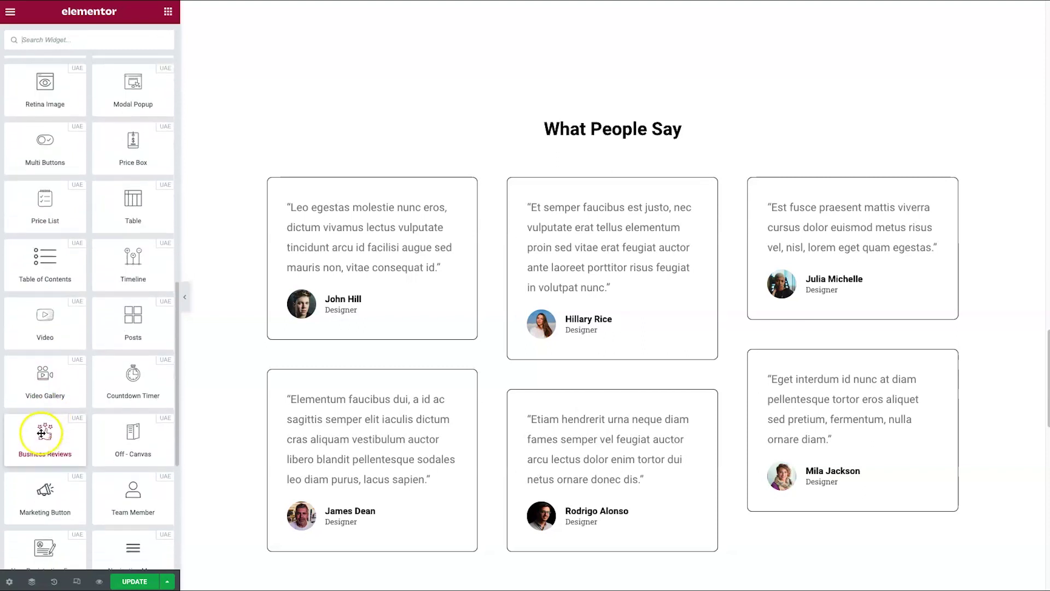
drag(46, 420, 623, 126)
drag(623, 126, 602, 124)
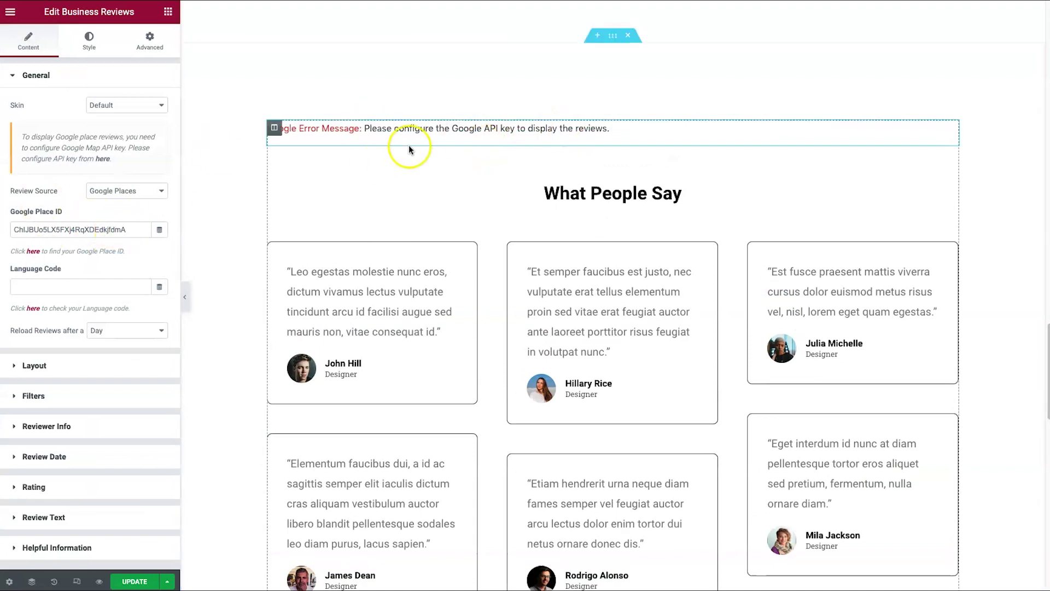
right_click(426, 128)
click(457, 297)
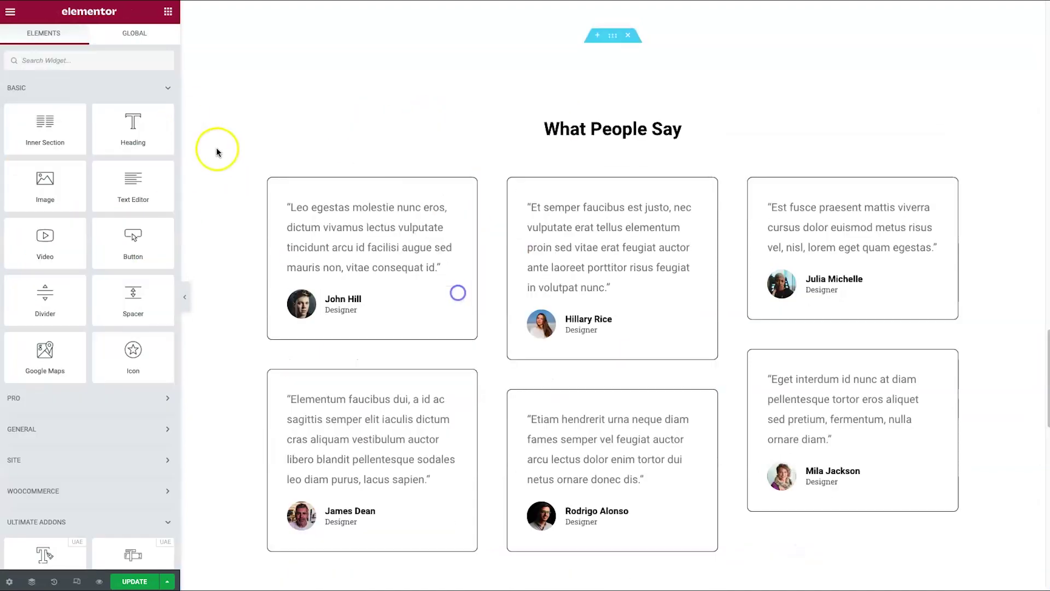
Step: Place an FAQ Schema widget above the "What People Say" heading and delete it again
scroll(50, 273, down, 15)
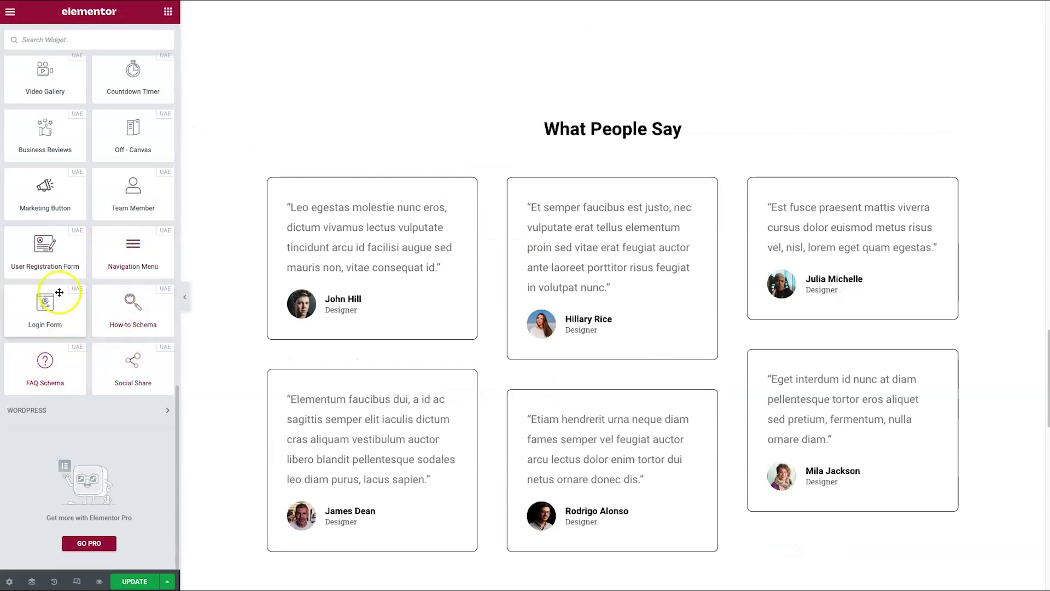
drag(47, 356, 601, 128)
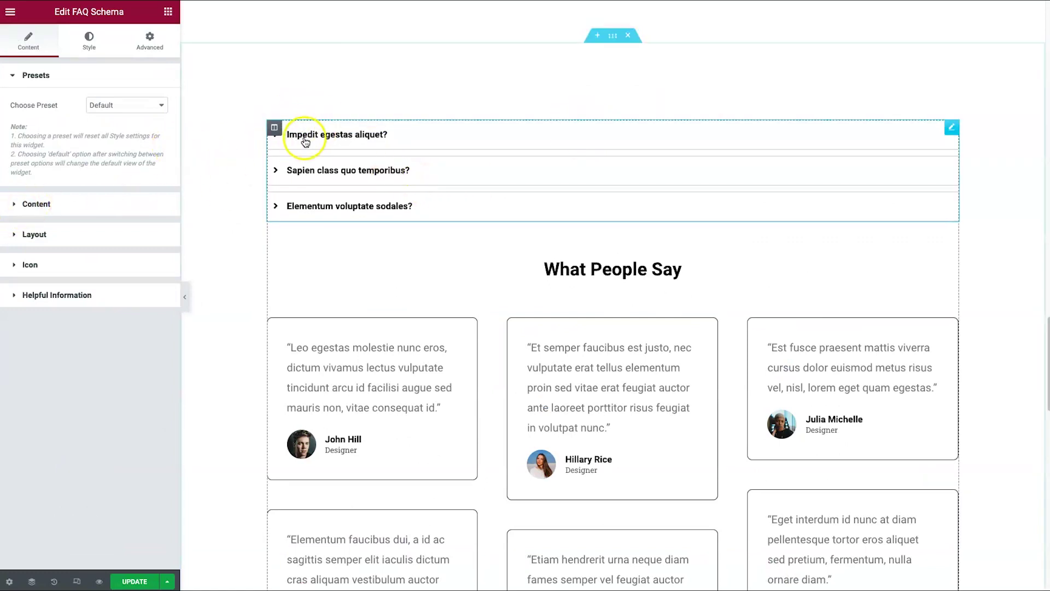
right_click(449, 141)
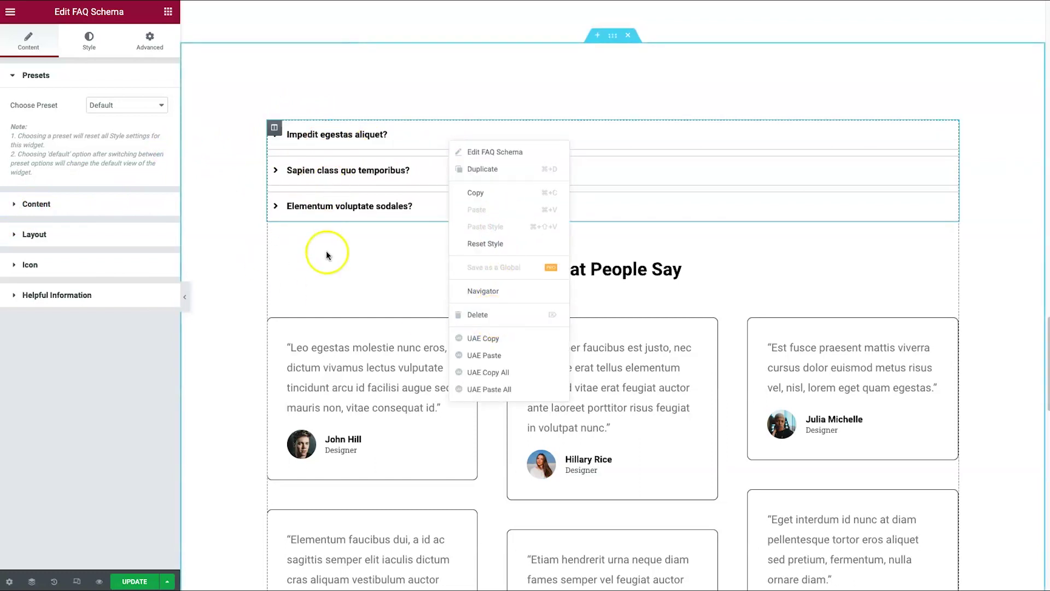
click(480, 323)
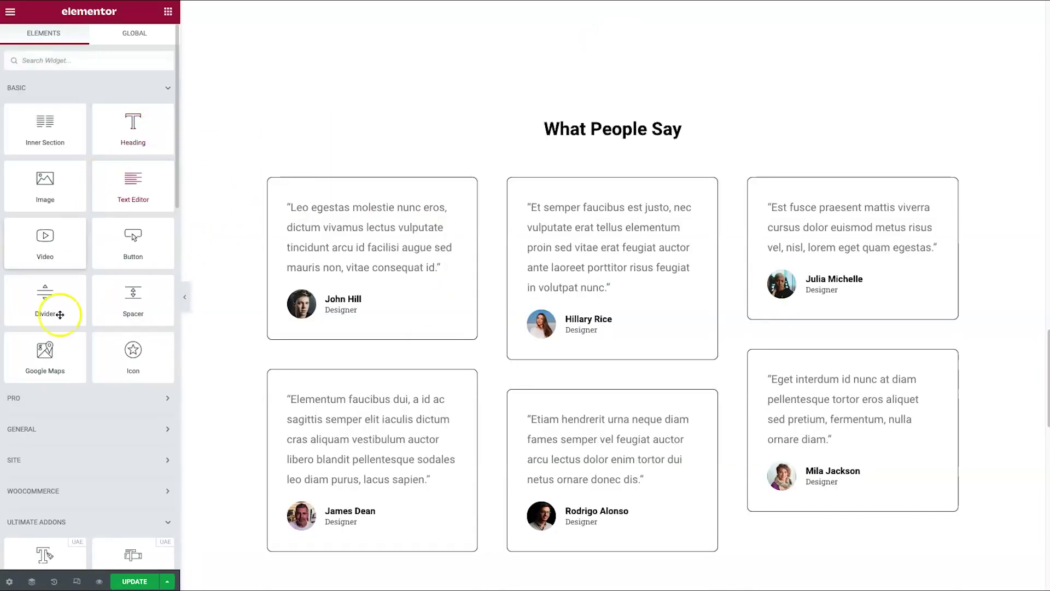
Step: Place a How-to Schema widget above the "What People Say" heading, look through its content, and delete it
scroll(55, 317, down, 10)
drag(122, 311, 589, 122)
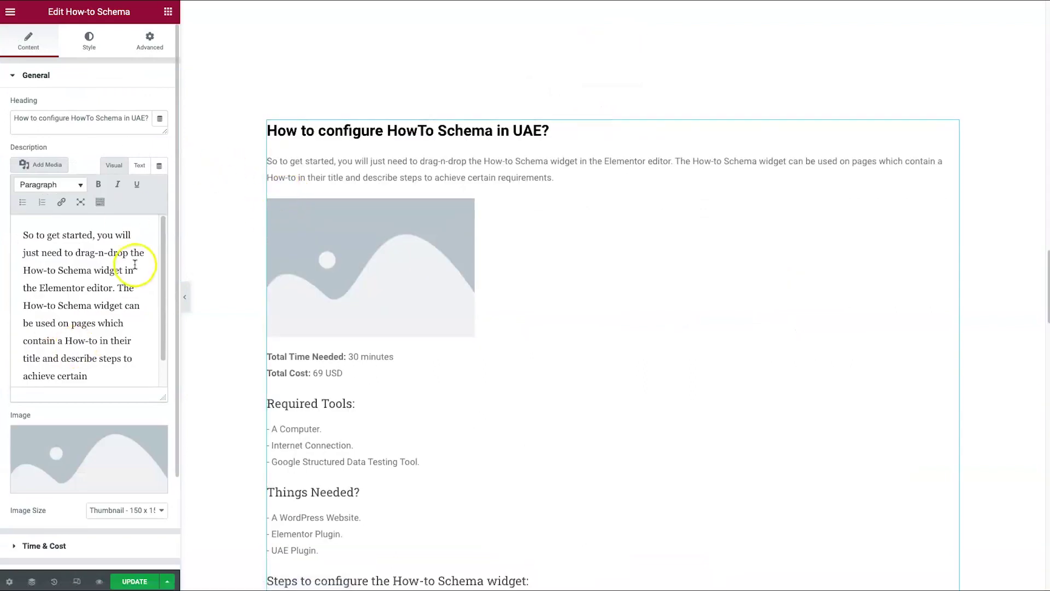
scroll(480, 267, down, 2)
scroll(467, 479, down, 3)
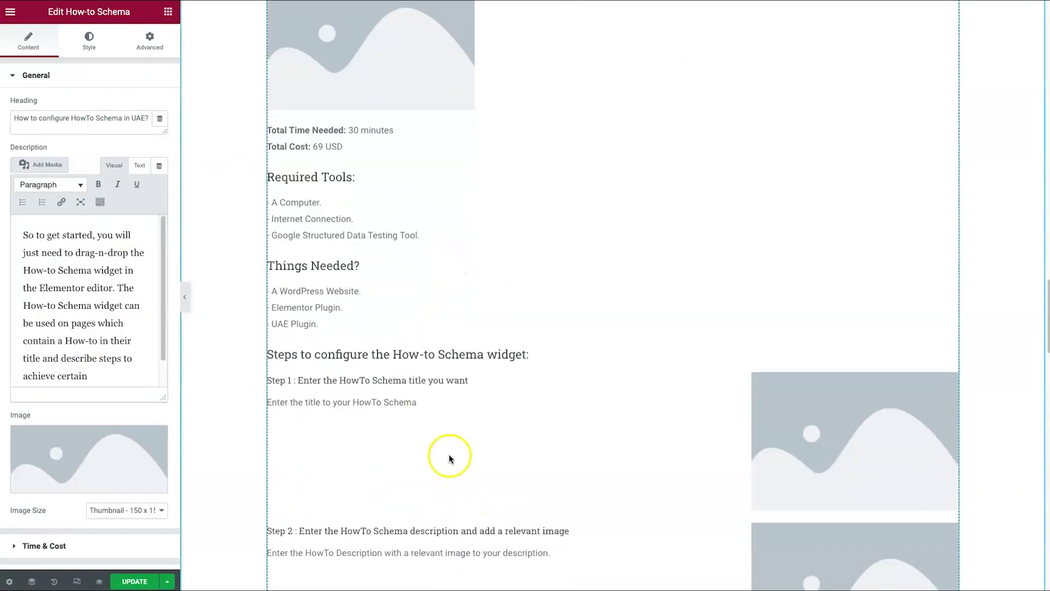
scroll(448, 454, up, 8)
right_click(385, 336)
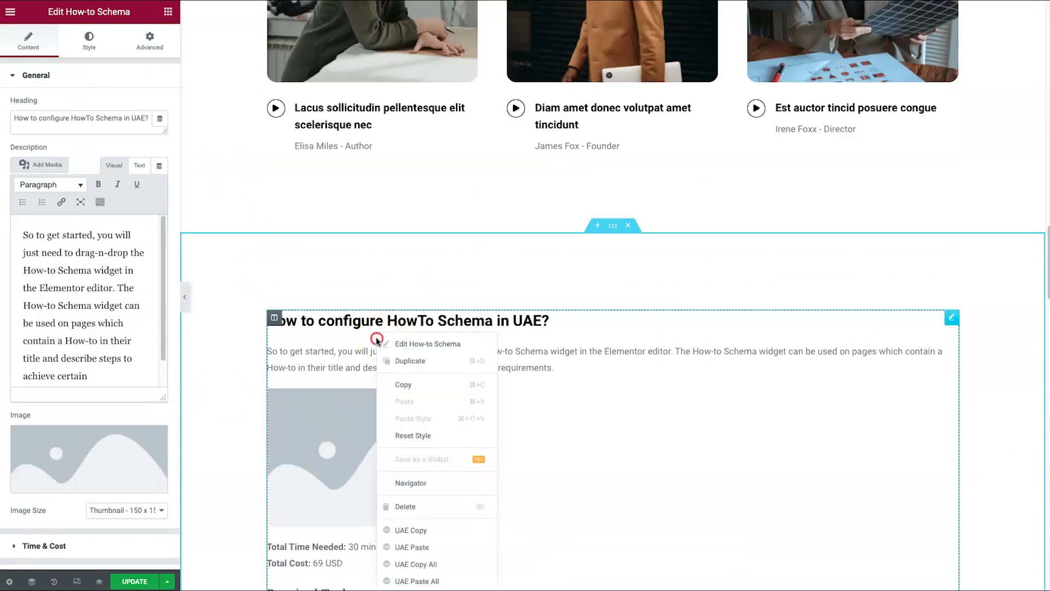
click(445, 507)
Step: Add a Fancy Heading widget above the "What People Say" heading
scroll(80, 298, down, 8)
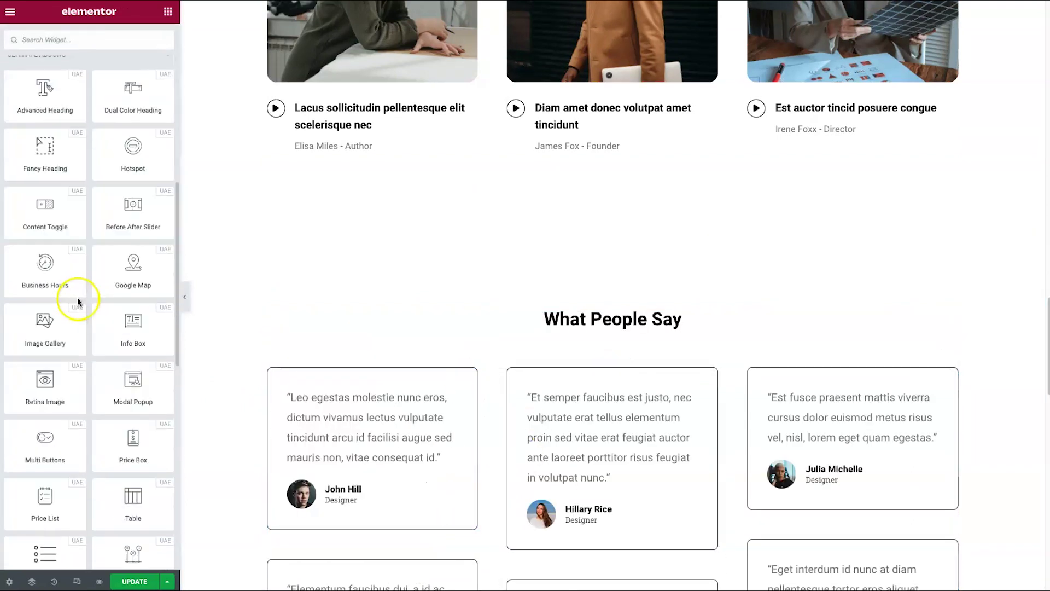
scroll(85, 380, up, 1)
scroll(65, 268, down, 1)
drag(37, 241, 629, 315)
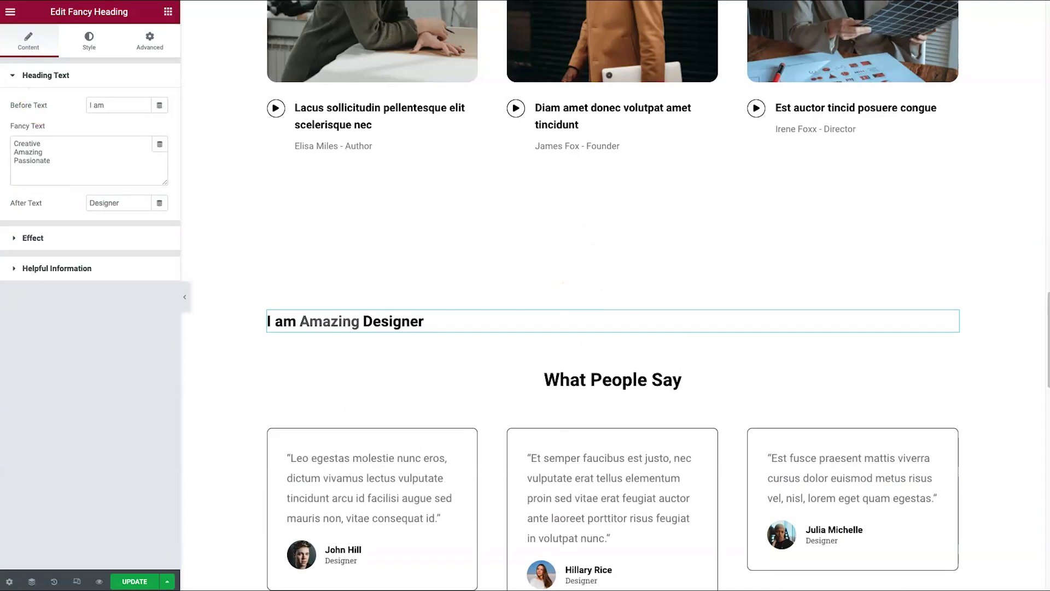
Step: Replace the fancy text entries with Batman, Superman, Spiderman and Iron Man, each on its own line
click(148, 169)
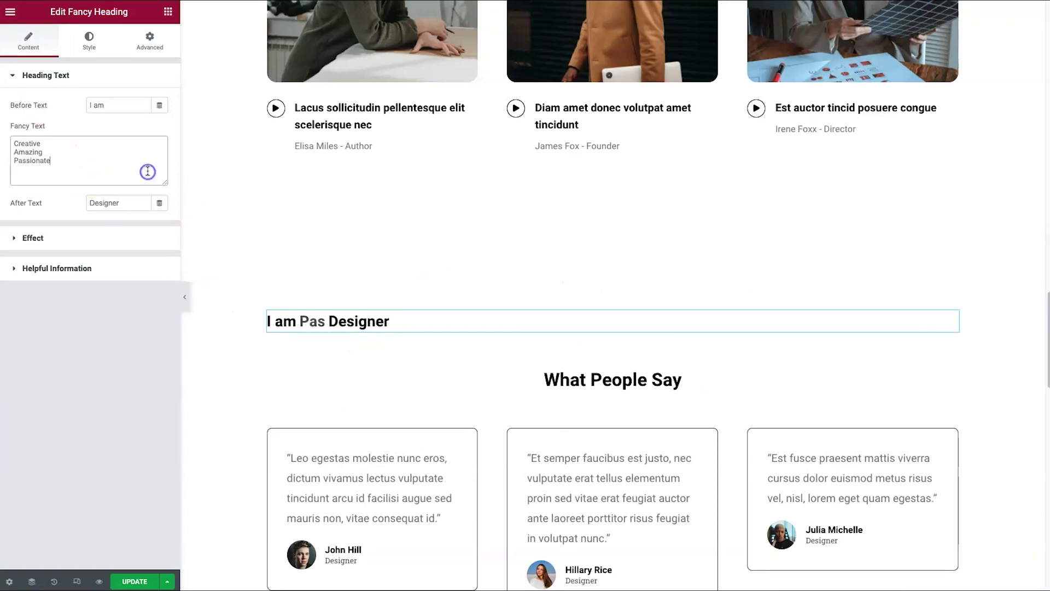
key(Return)
key(shift+Up)
key(shift+Up)
key(shift+Up)
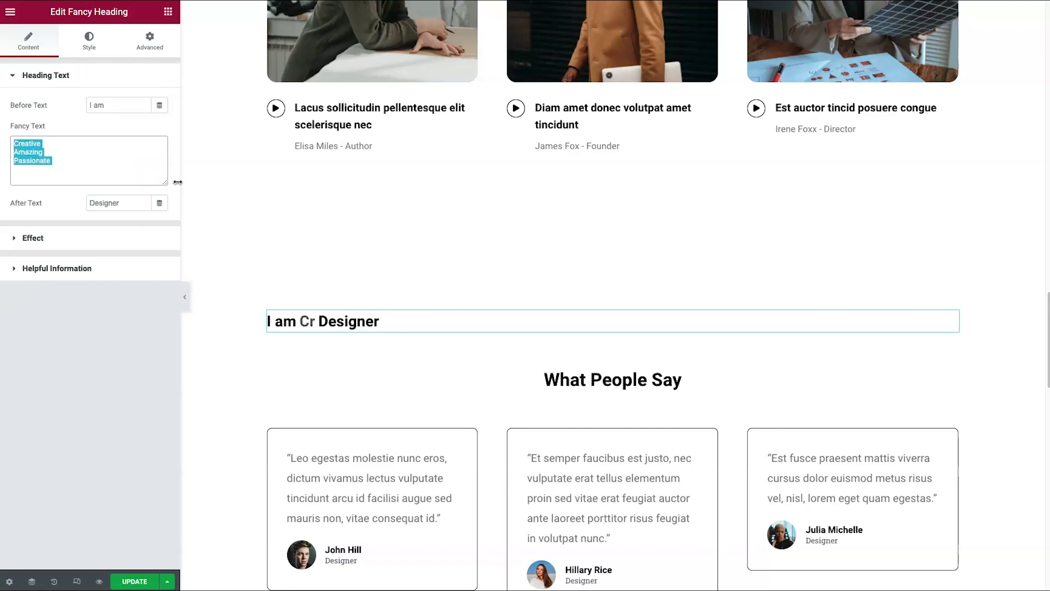
text(Batman)
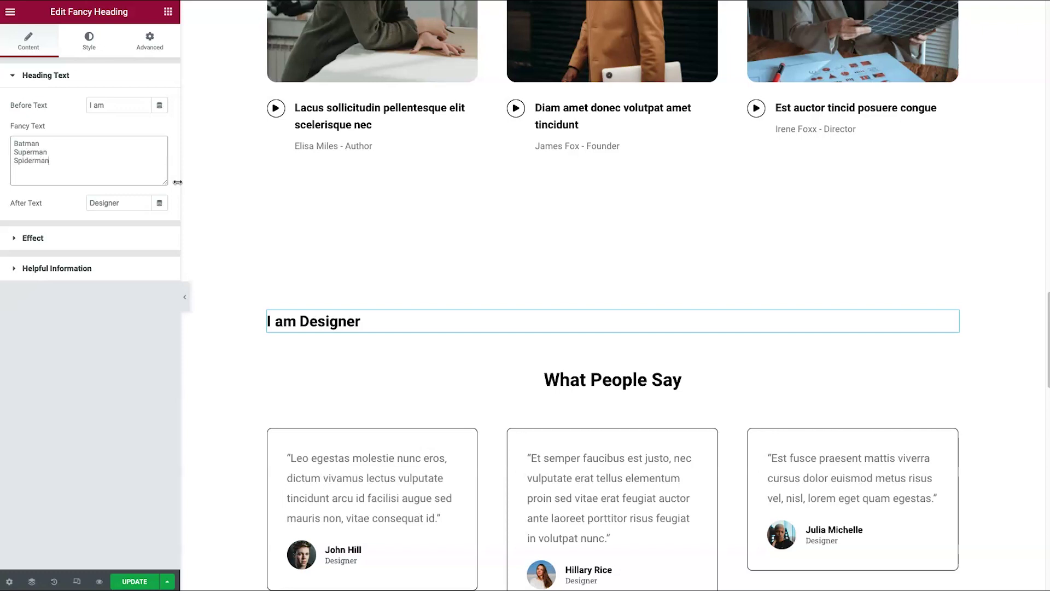
text(Iron Man)
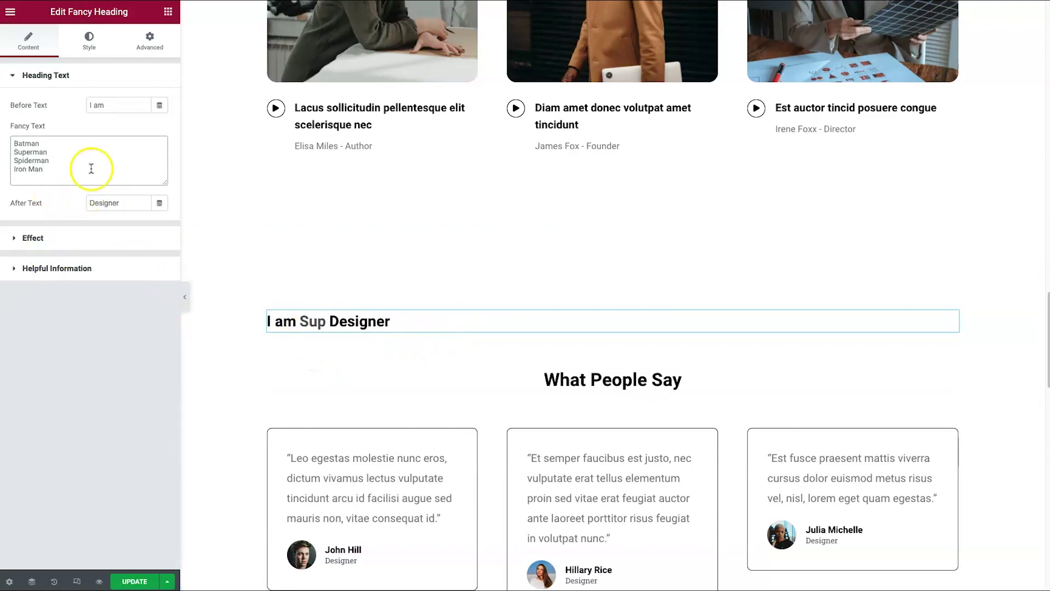
Step: Try the Slide Up effect on the Fancy Heading, and set the effect to Rotate
click(76, 237)
click(106, 135)
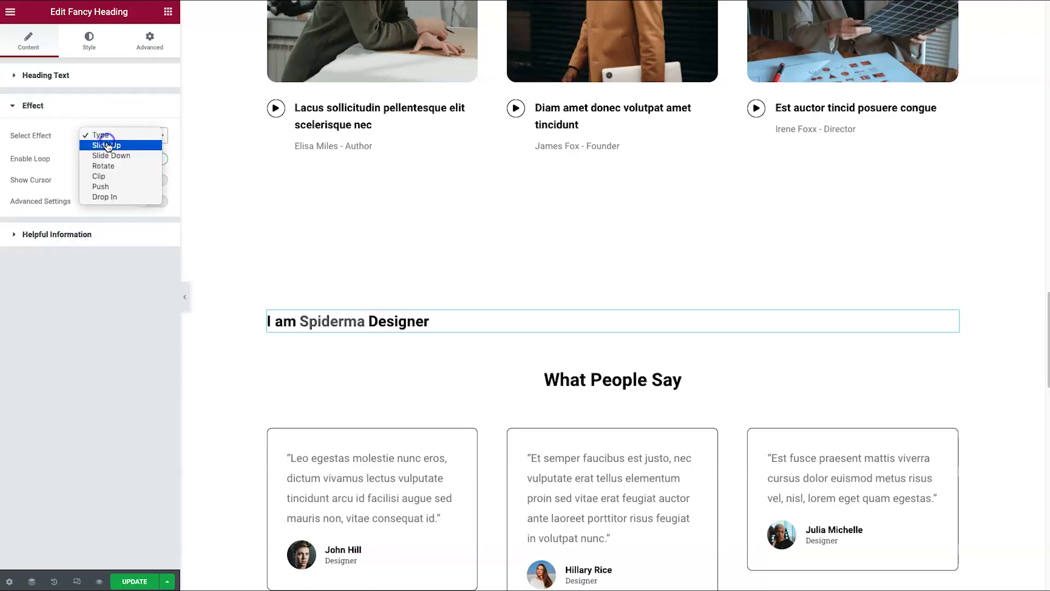
click(107, 145)
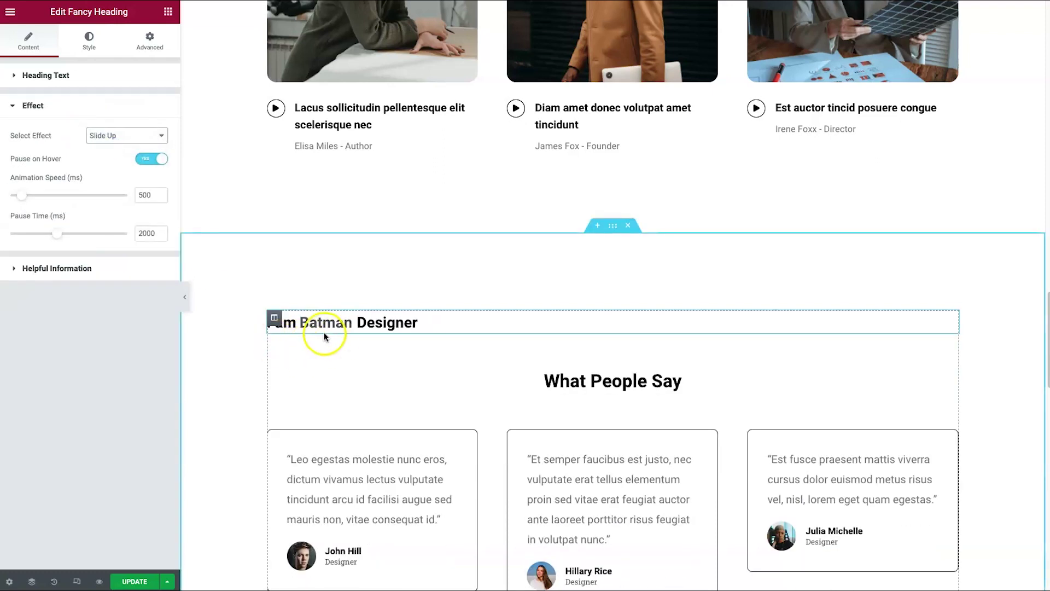
click(89, 137)
click(101, 155)
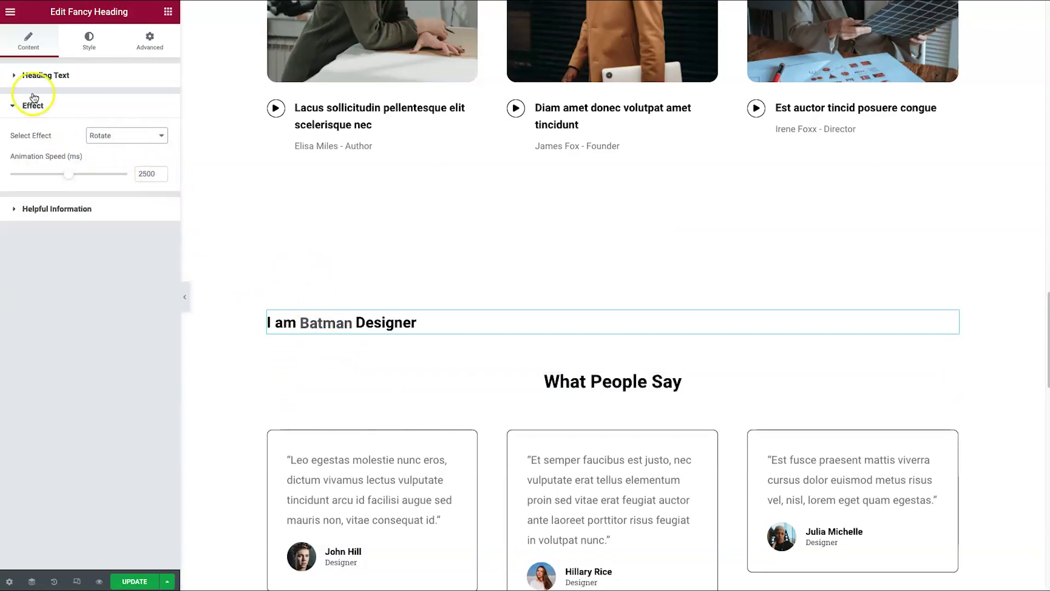
Step: Check the Fancy Heading's before and after text, and set the fancy text color to blue (#0074FF)
click(51, 85)
click(116, 105)
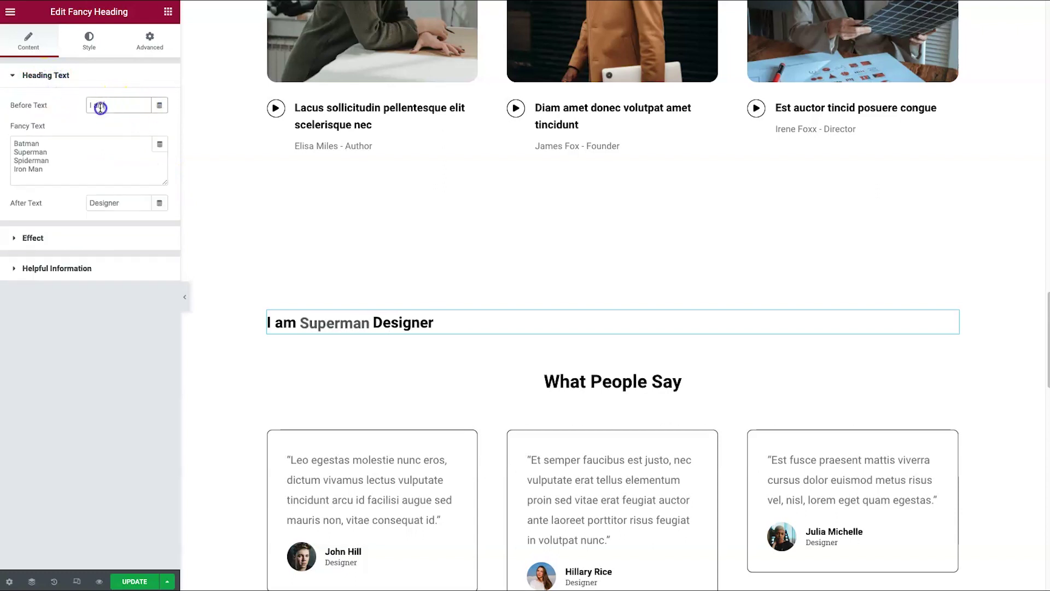
double_click(94, 202)
click(89, 41)
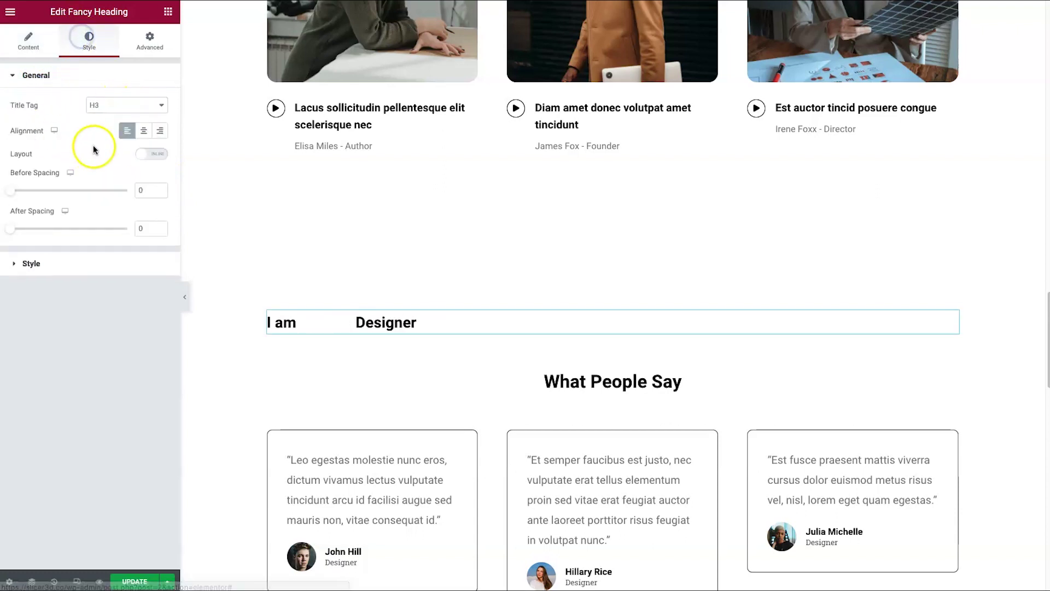
click(65, 263)
click(126, 135)
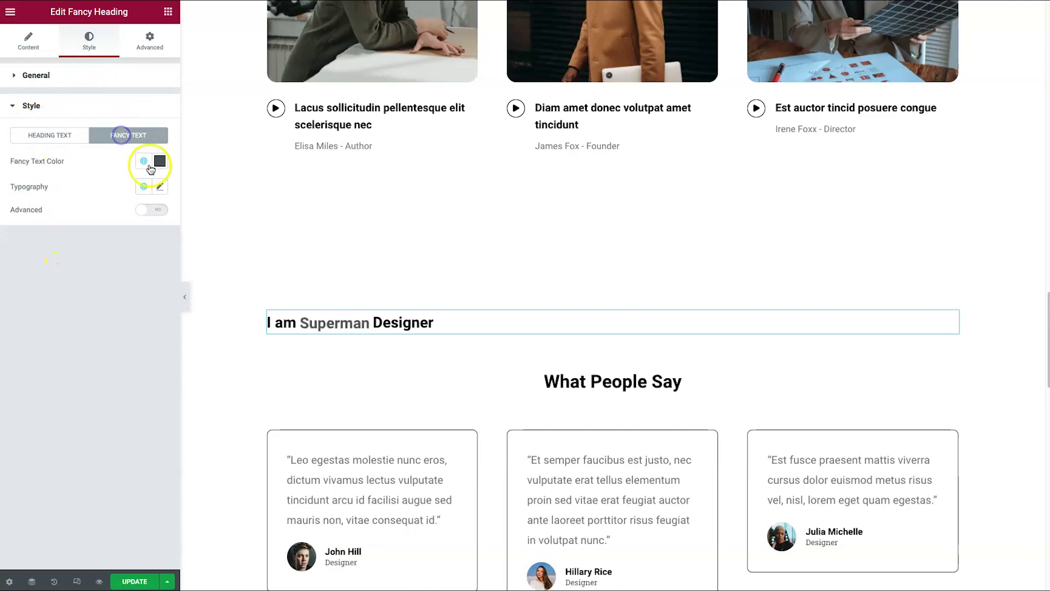
click(159, 161)
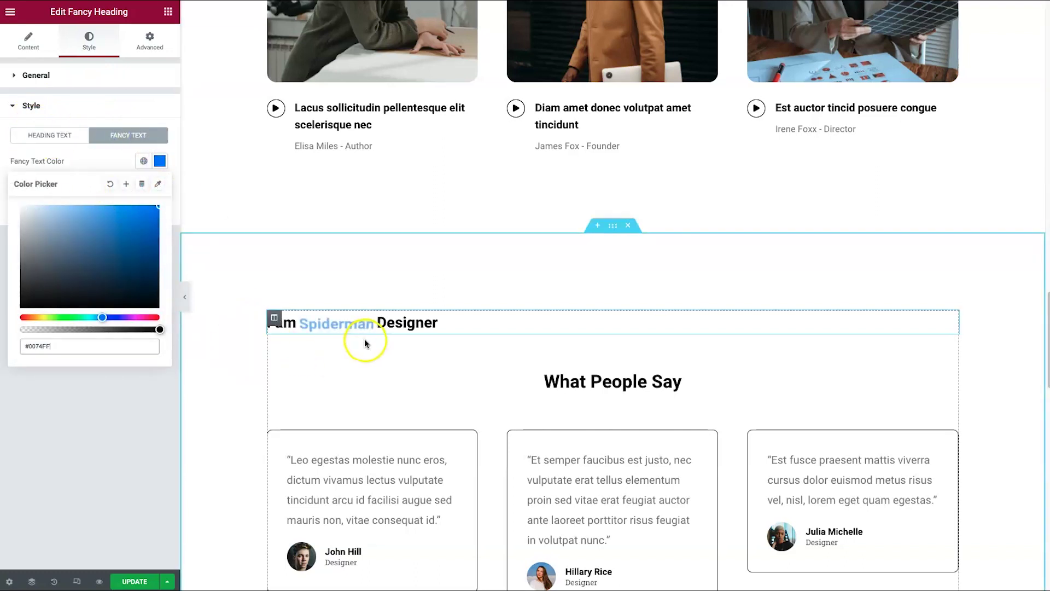
drag(156, 280, 126, 167)
Step: Check the Fancy Heading's general style settings and delete the widget
click(129, 105)
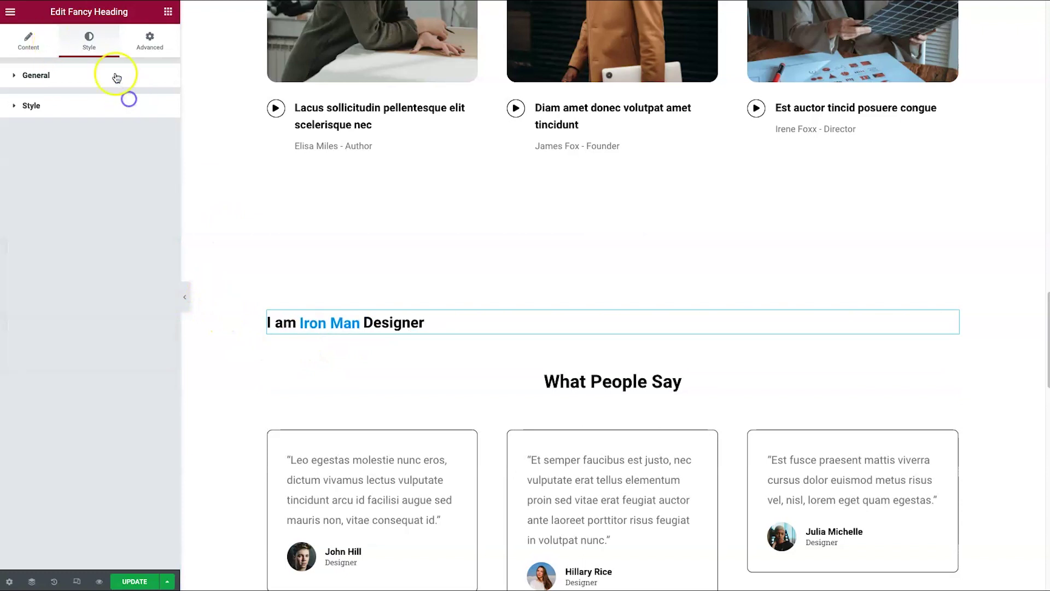
click(121, 75)
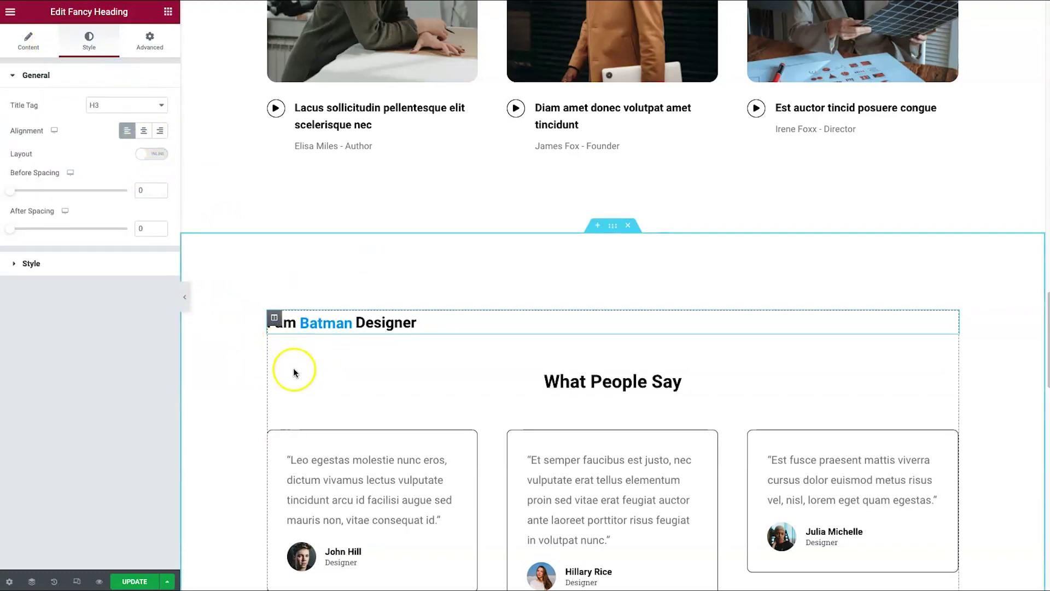
right_click(440, 330)
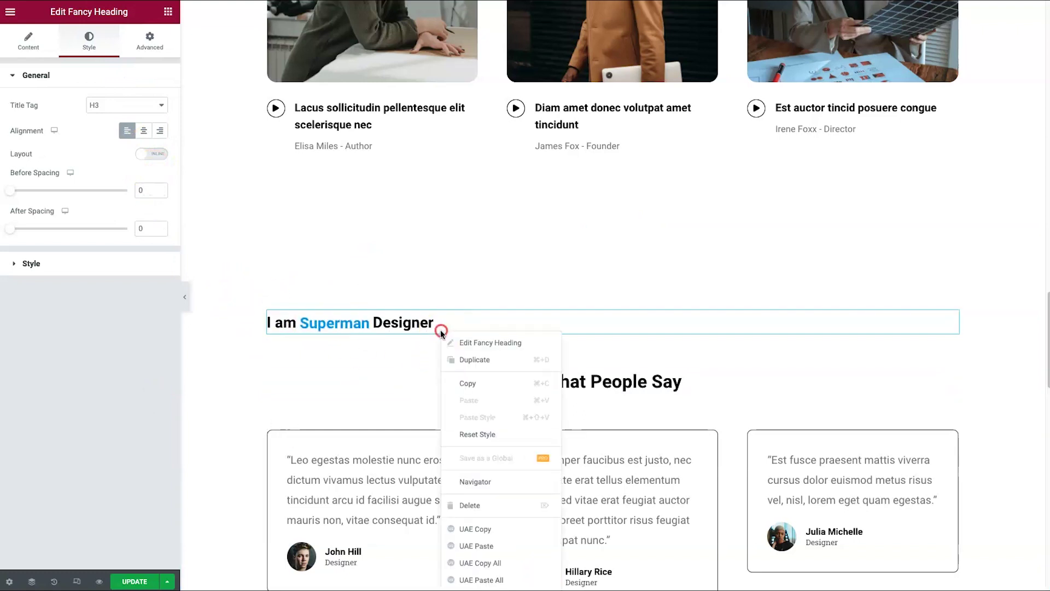
click(479, 505)
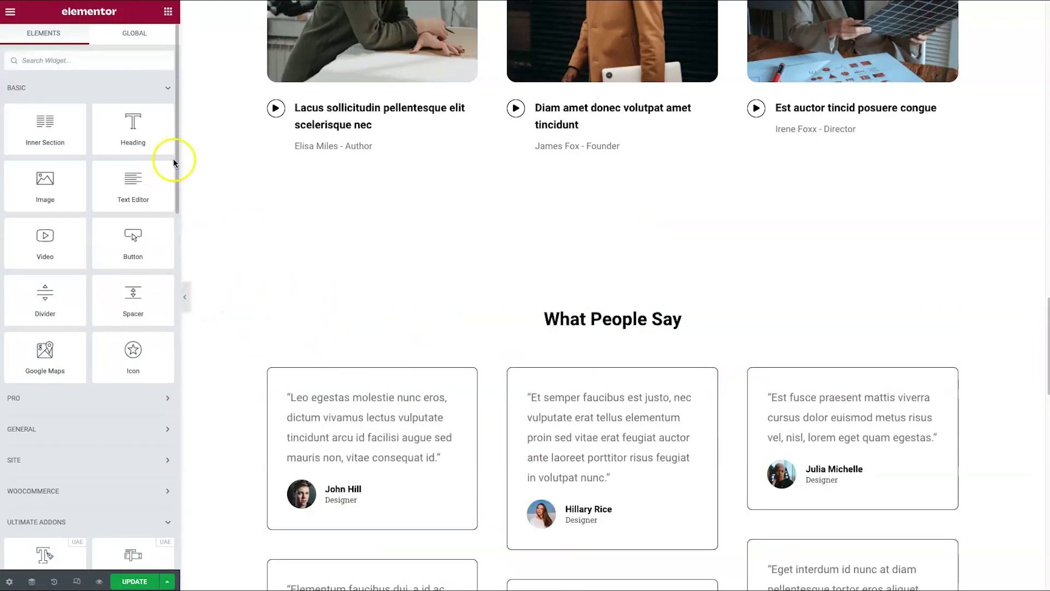
Step: Look through the complete list of Ultimate Addons widgets, from Advanced Heading to Social Share
scroll(106, 322, down, 6)
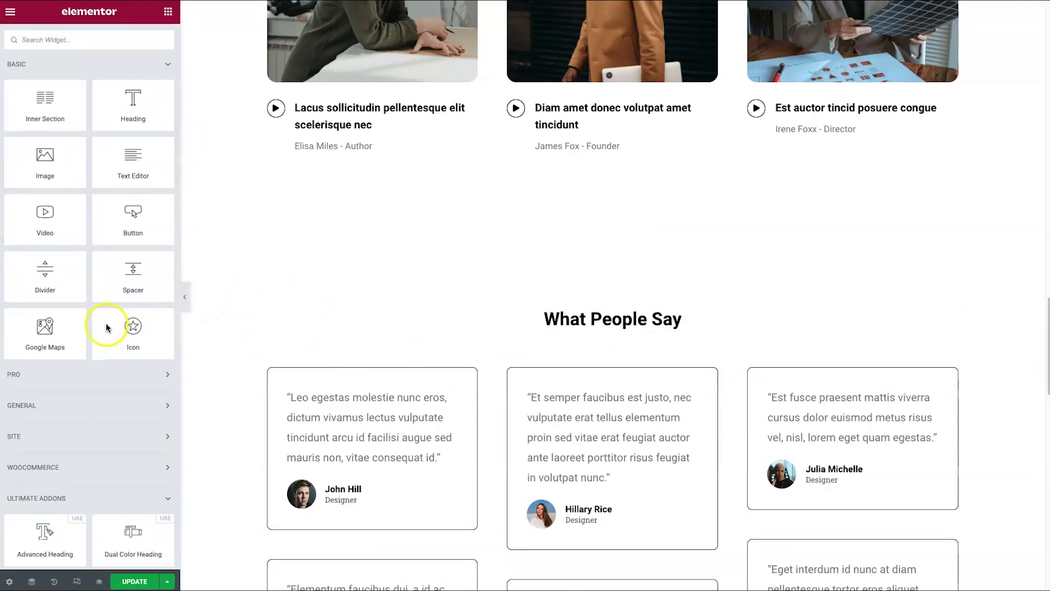
scroll(77, 190, down, 1)
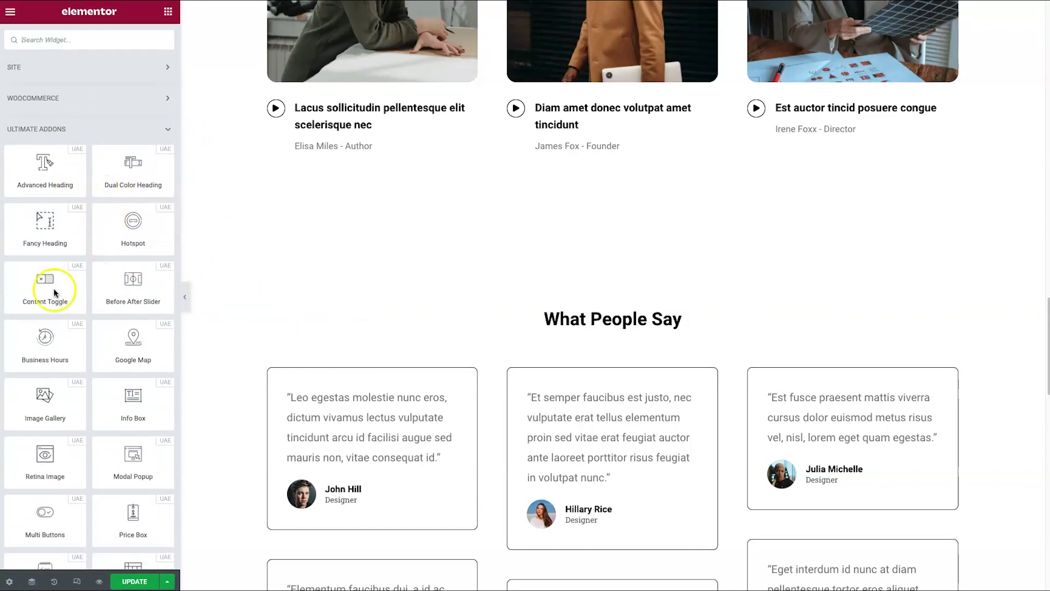
scroll(82, 381, down, 8)
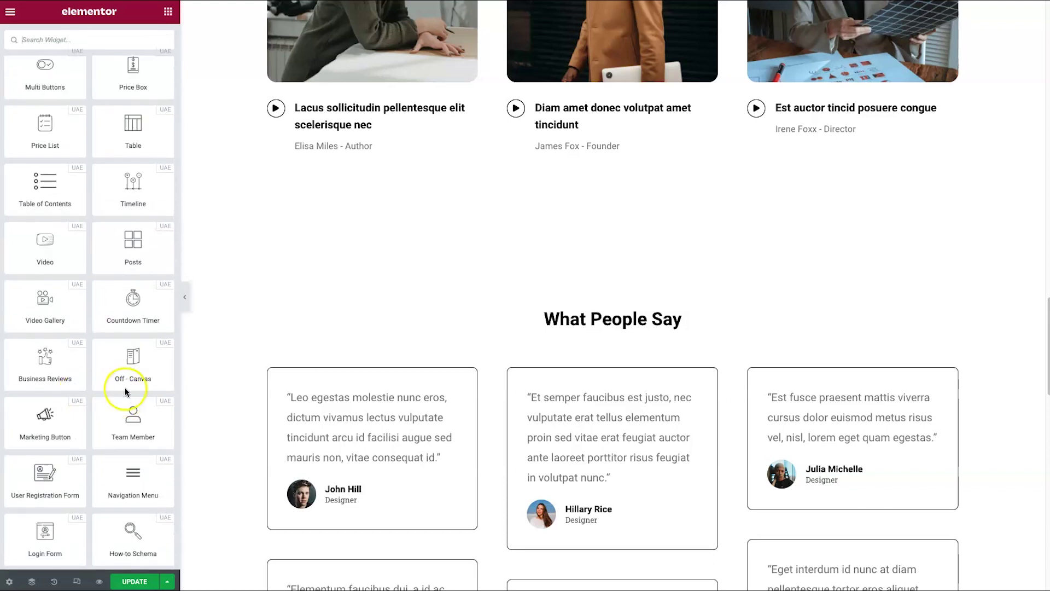
scroll(125, 391, down, 1)
scroll(107, 266, down, 3)
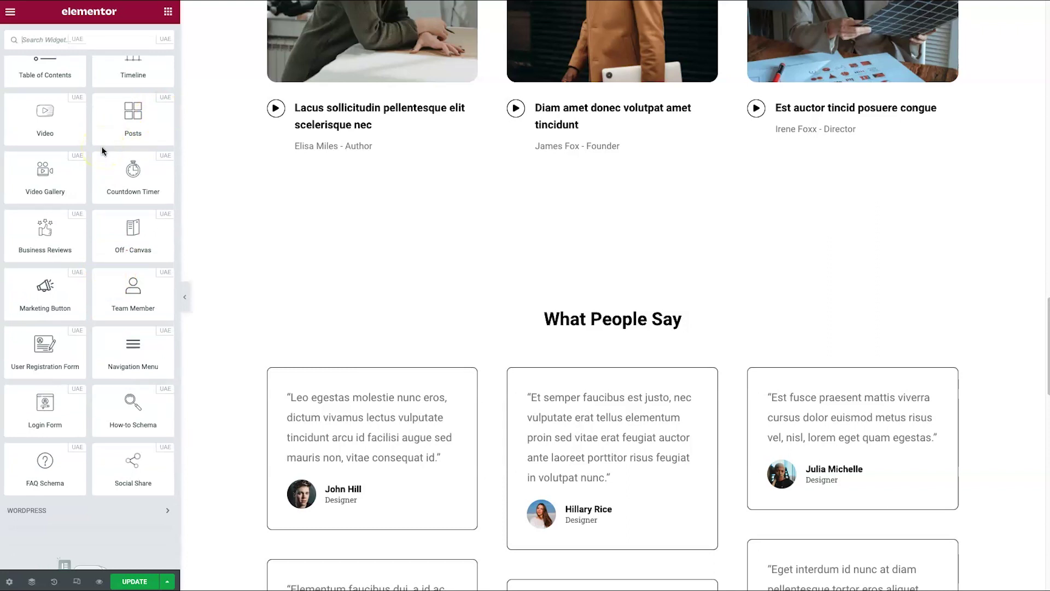
click(70, 36)
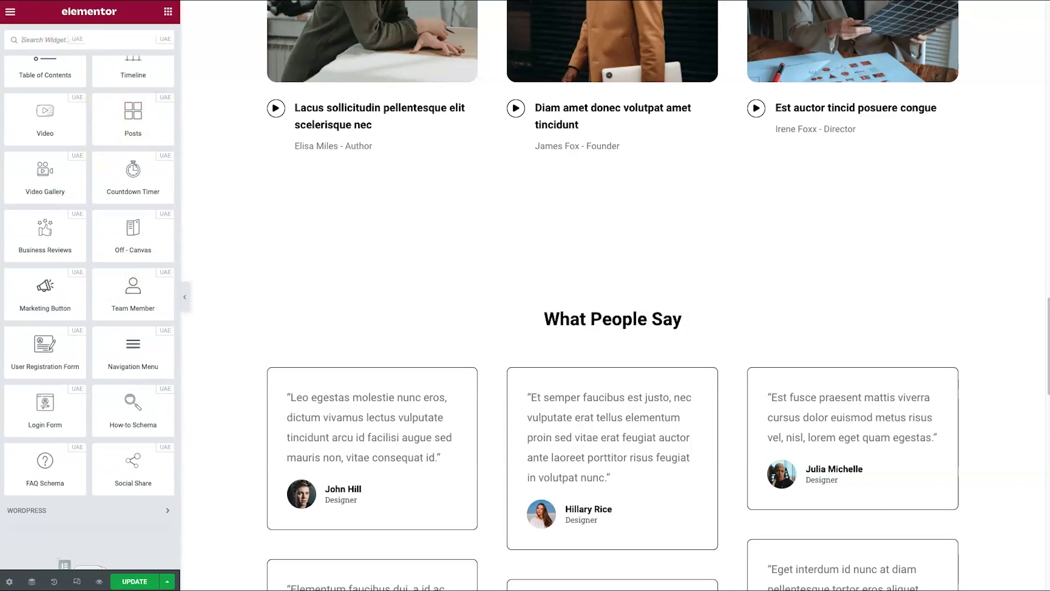